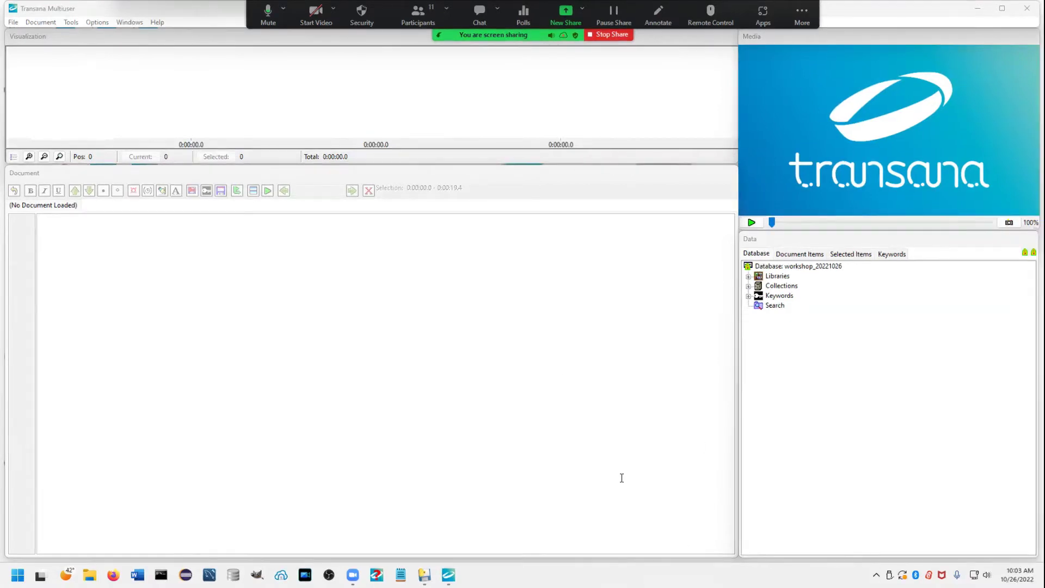
Step: Open the English Transcript of the Flipping and Symmetry in Quilting episode in the Classroom Video library and play its opening, stopping at about 0:23
click(750, 277)
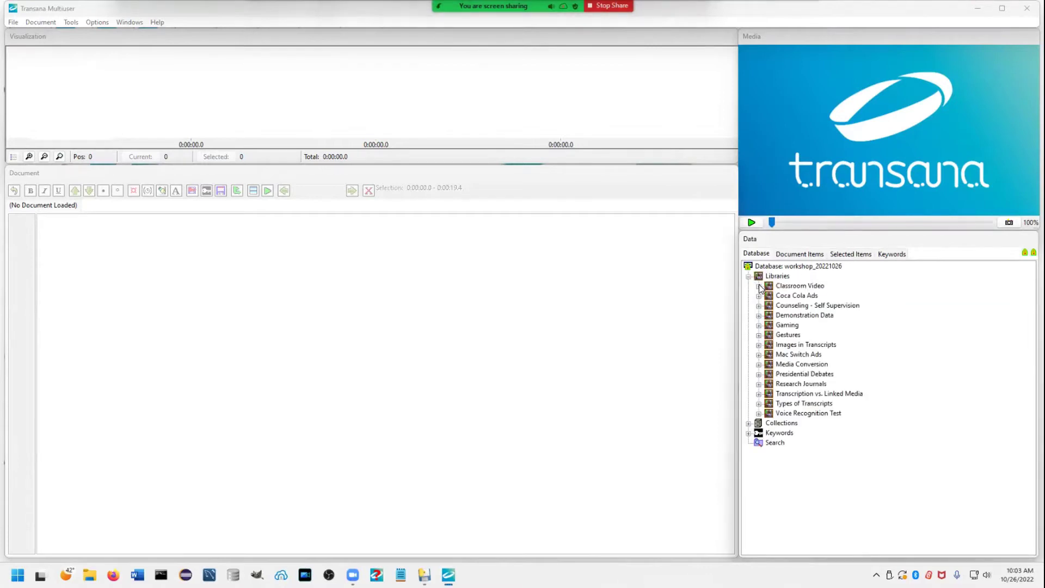
click(759, 287)
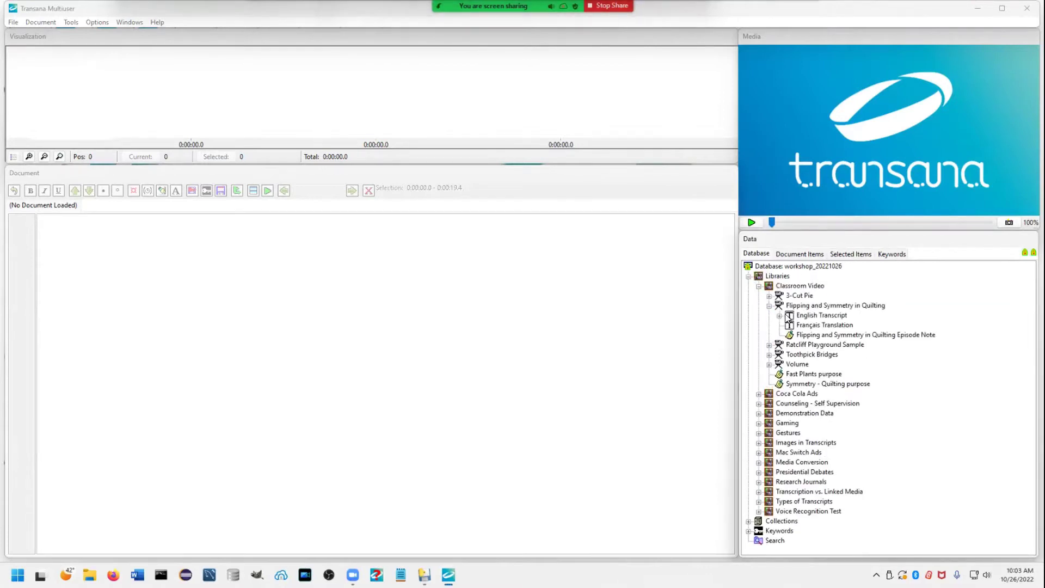
click(815, 317)
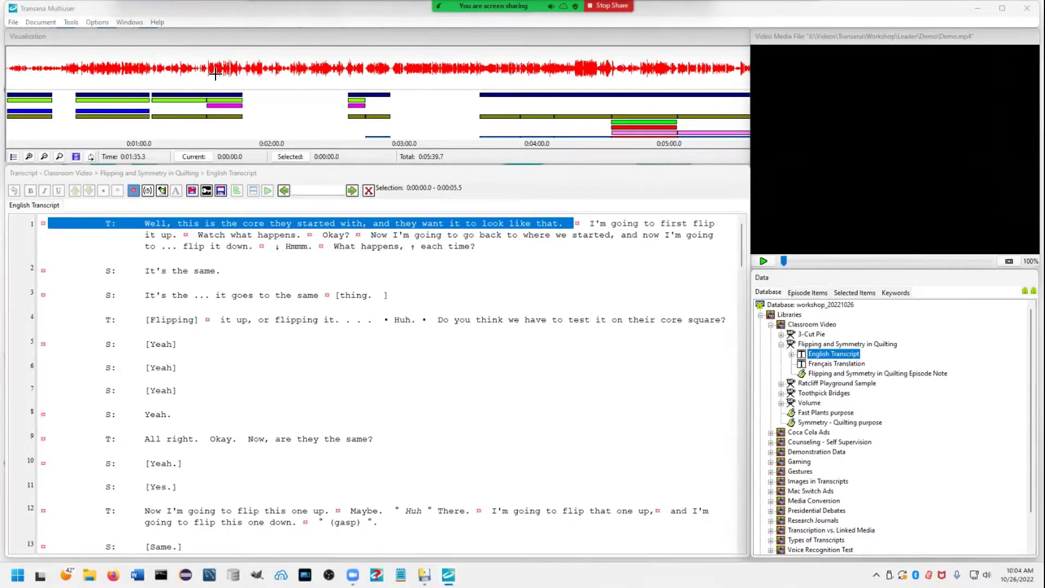
key(ctrl+s)
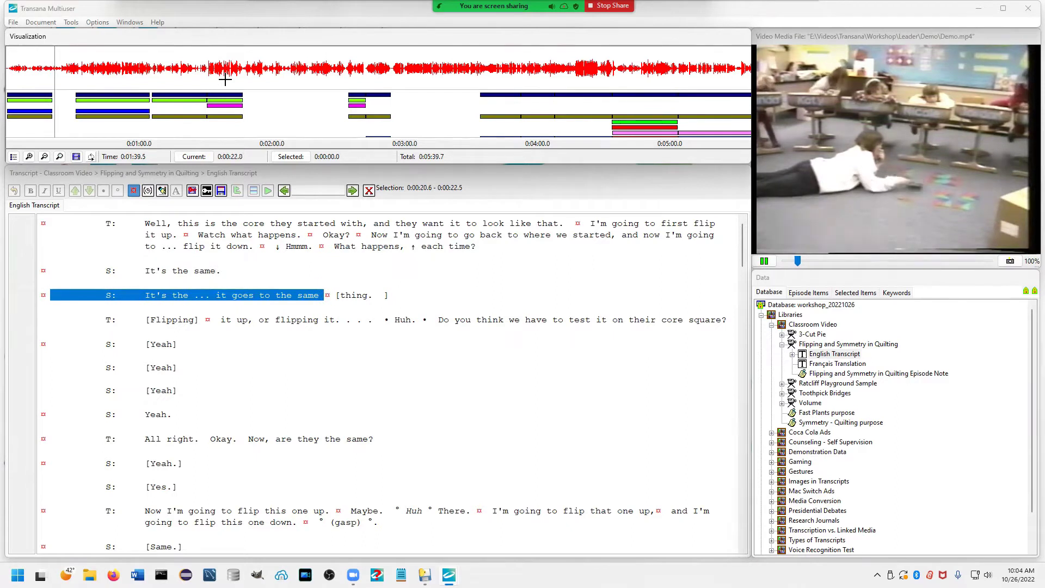
key(ctrl+s)
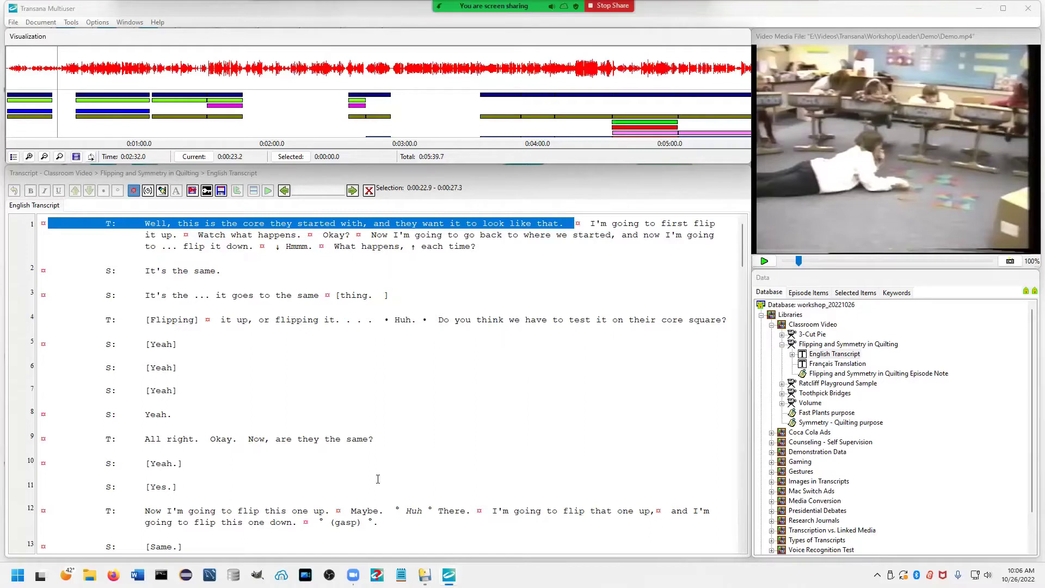
Step: Search forward through the English Transcript for "symm", stepping on to the question "what's 'symmetrical?'"
click(321, 192)
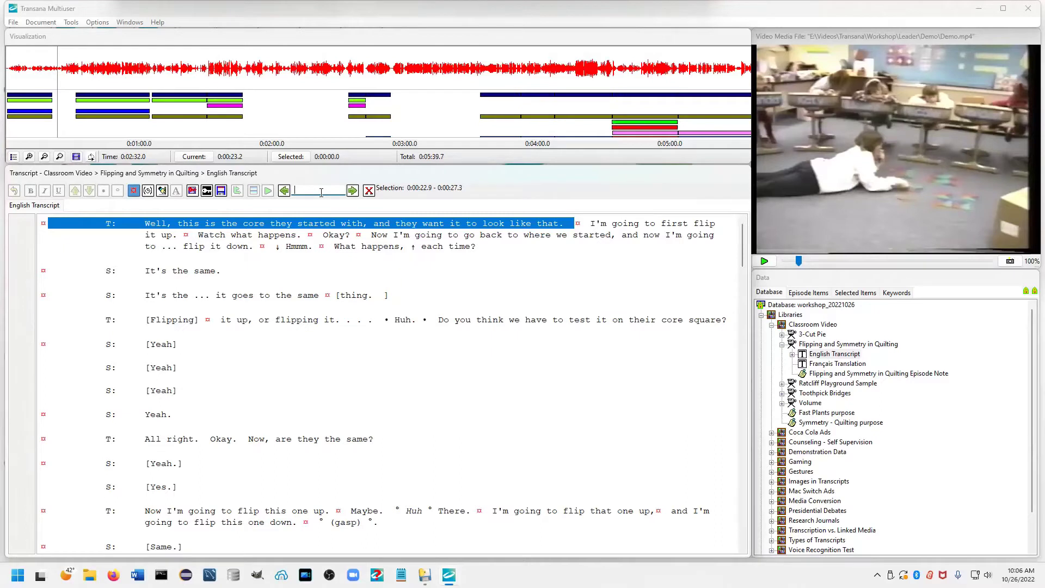
text(symm)
click(353, 192)
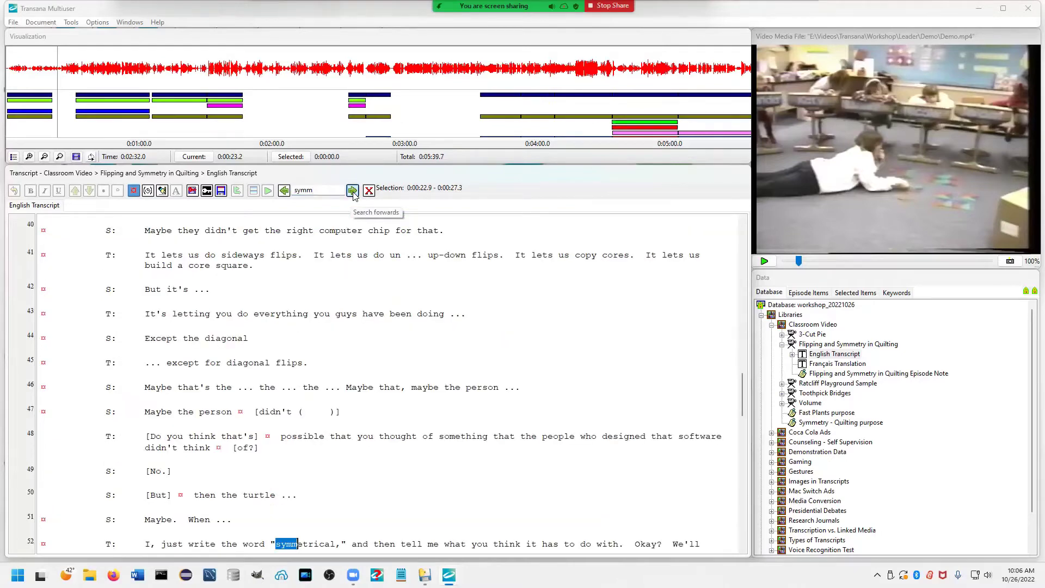
click(353, 190)
click(353, 191)
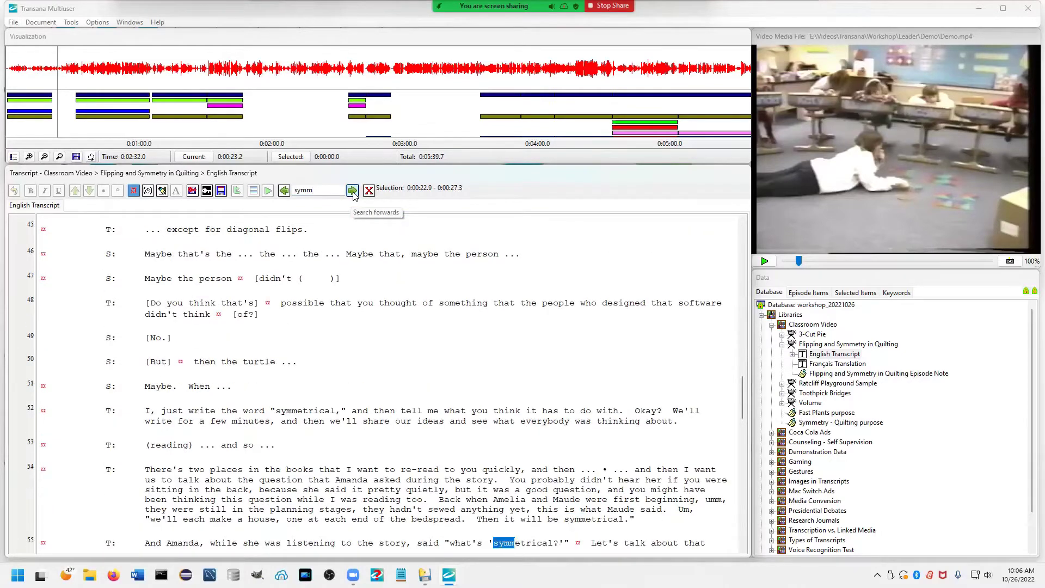
Step: Play the video from the passage where the teacher asks what "symmetrical" means, stop it, and select the search term
click(390, 545)
key(ctrl+s)
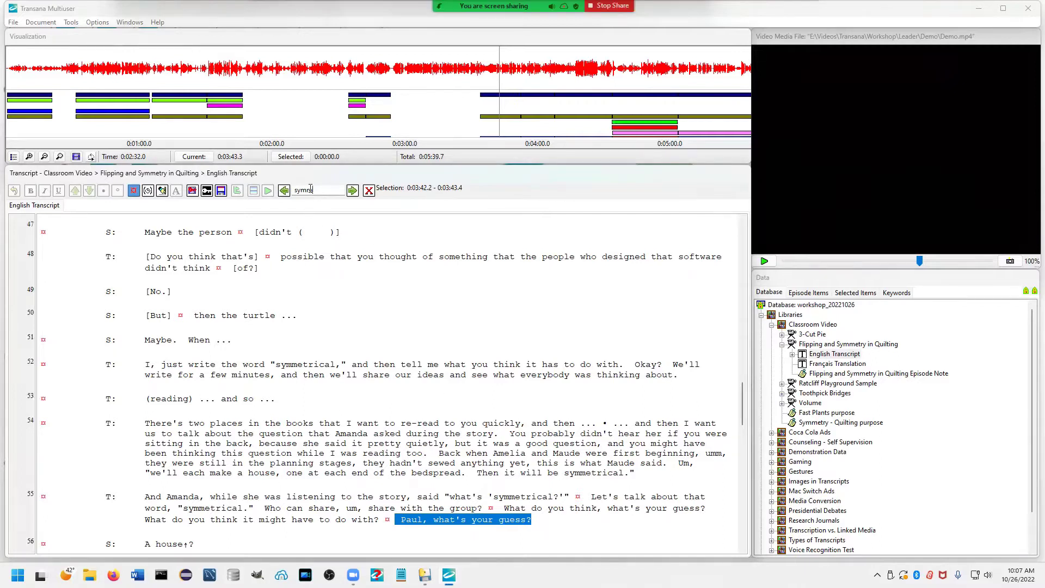
drag(321, 192, 284, 191)
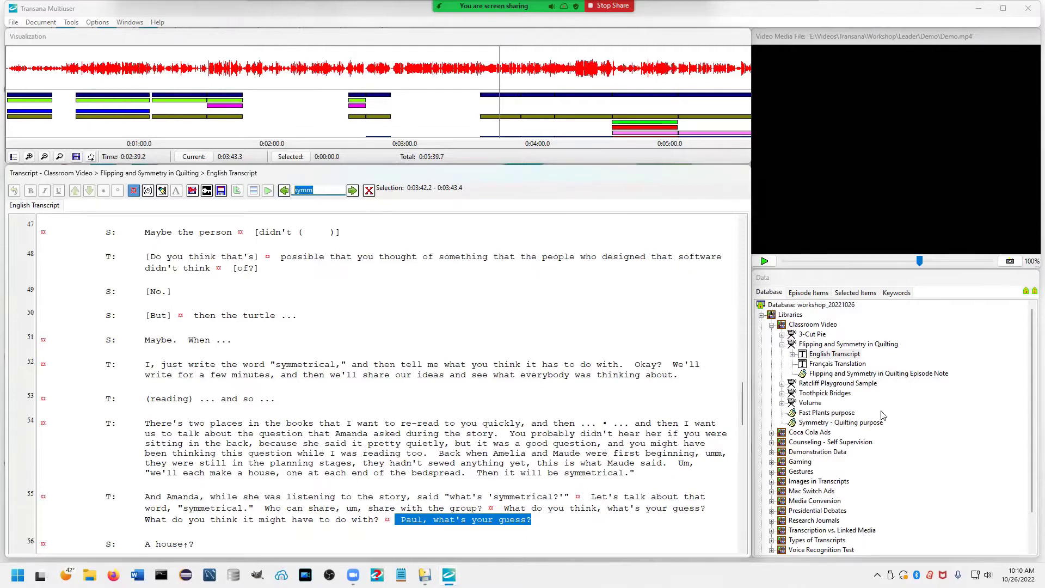
Step: Open multiple transcripts side by side for the 20090625 The Observer episode in the Voice Recognition Test library
mouse_move(490, 5)
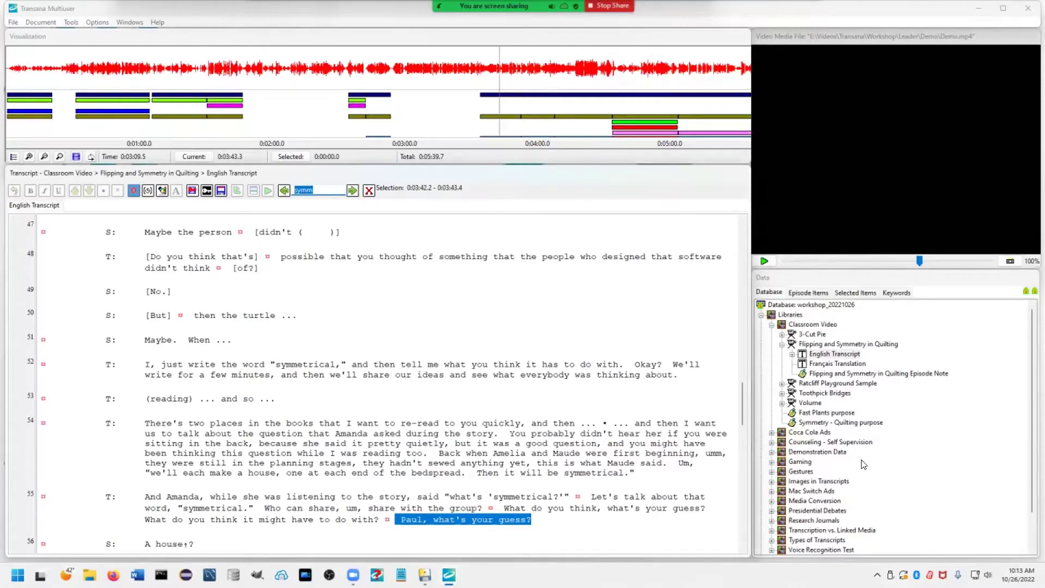
click(772, 325)
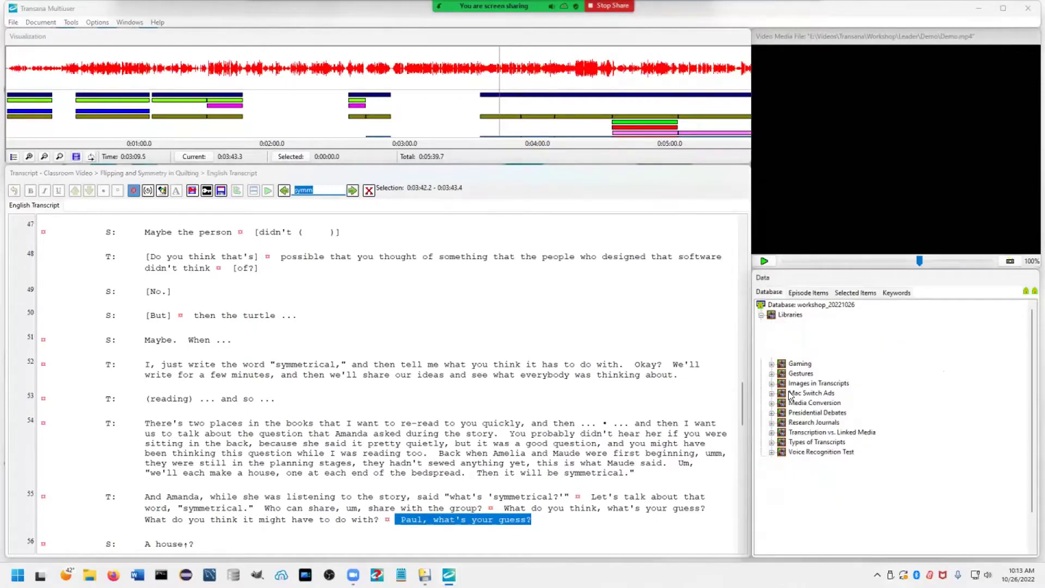
click(771, 453)
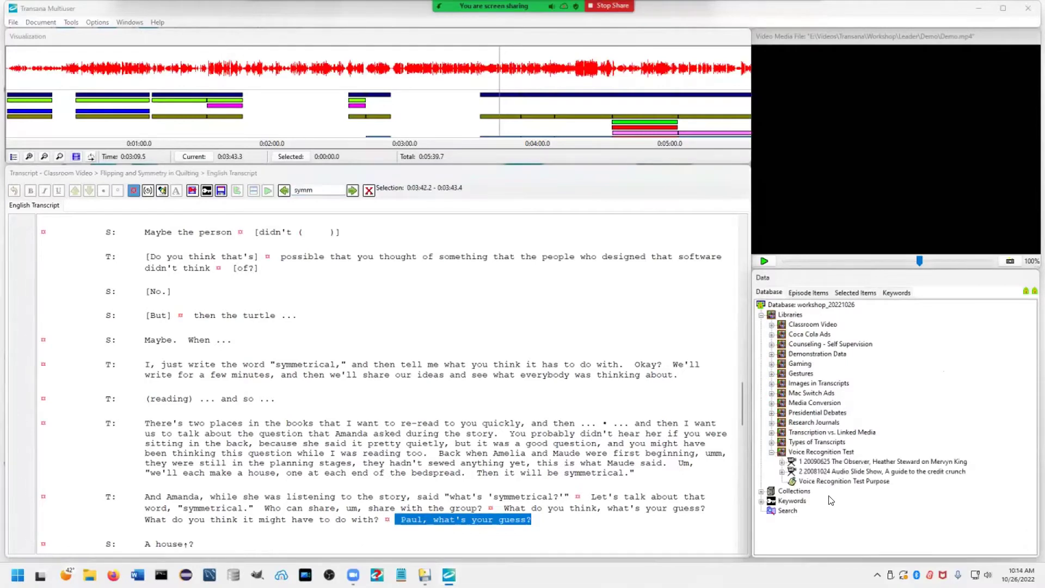
click(782, 461)
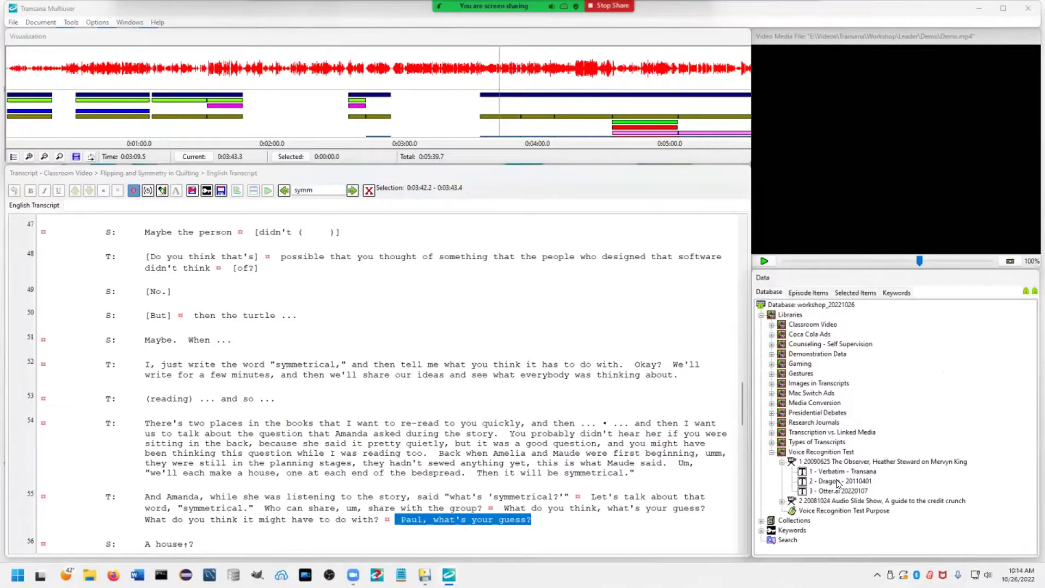
right_click(842, 462)
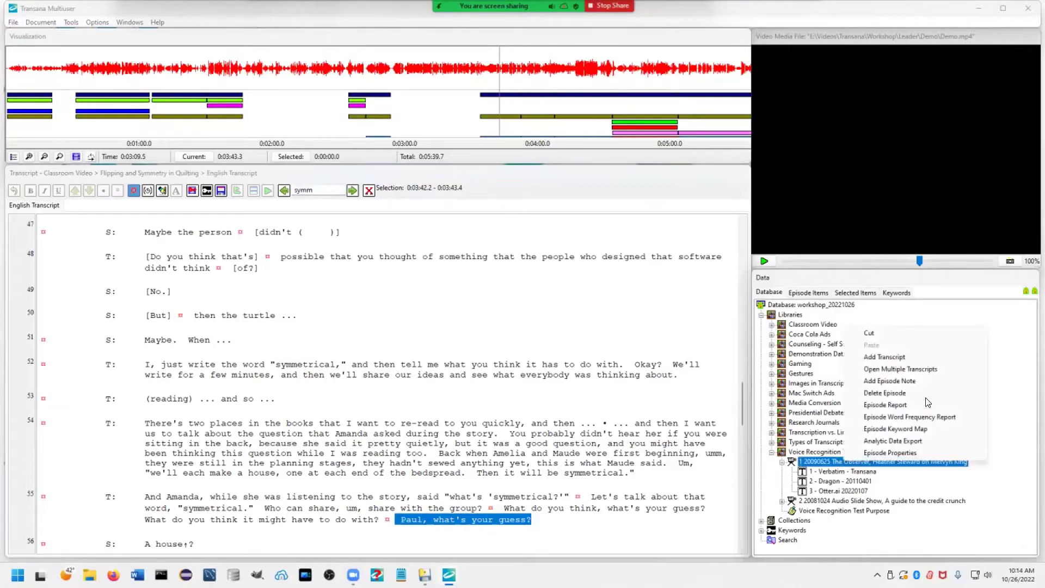
click(906, 369)
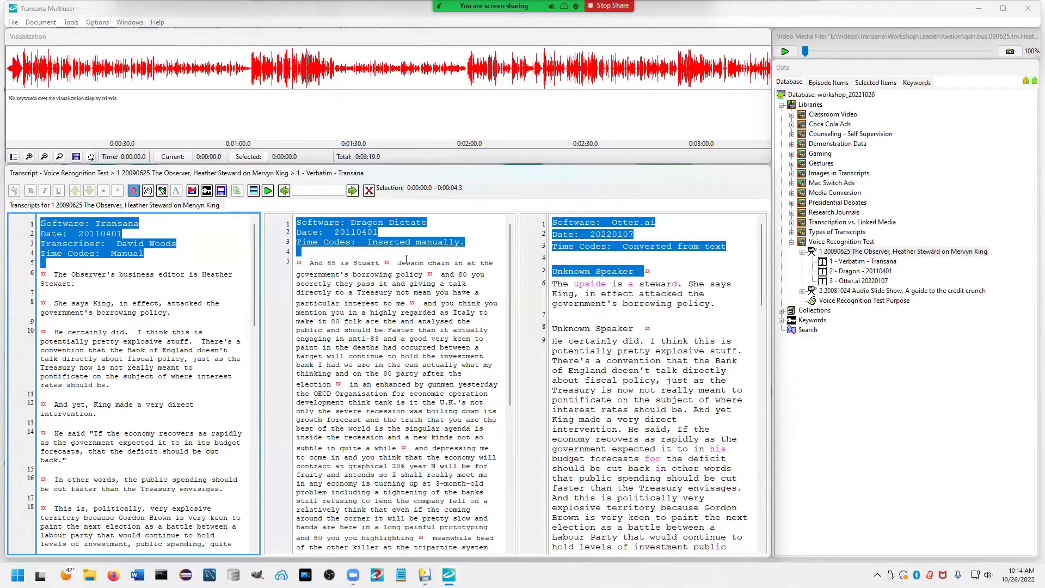
Step: Compare the Dragon and Otter.ai transcript headers, then play the recording from near its start with synchronized transcripts, stopping at about 0:39
click(446, 238)
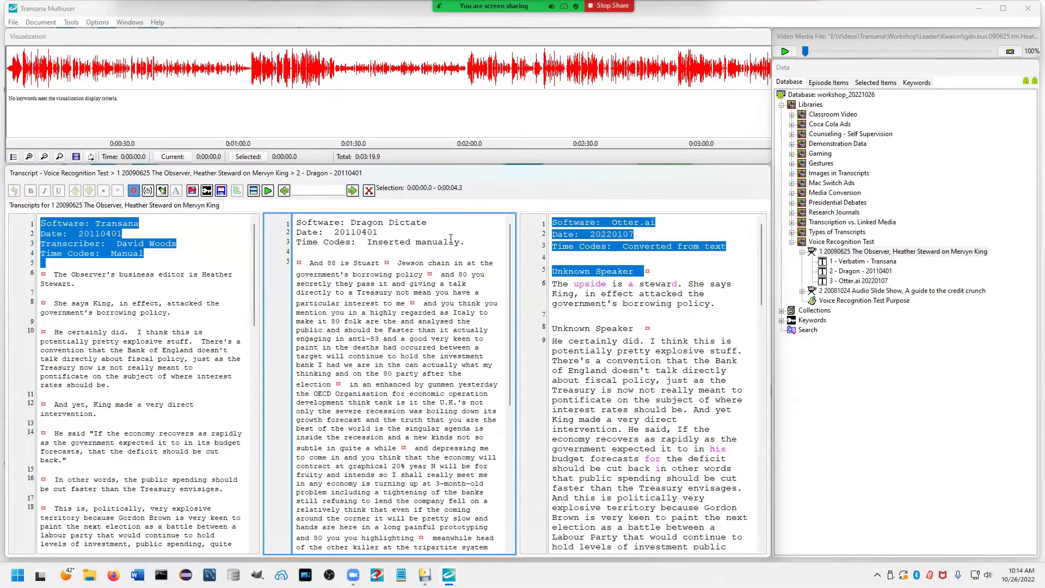
click(698, 230)
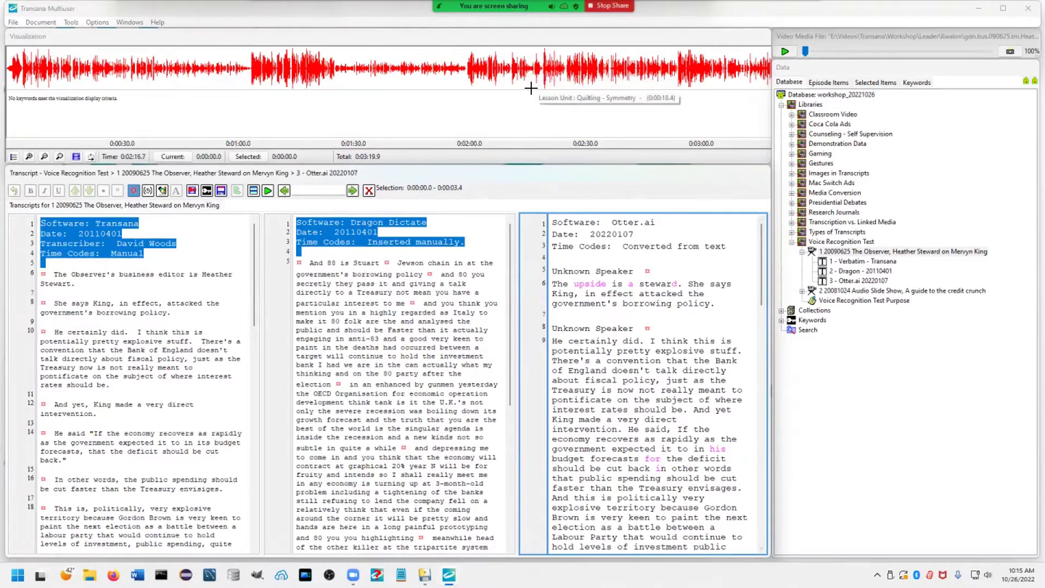
key(ctrl+s)
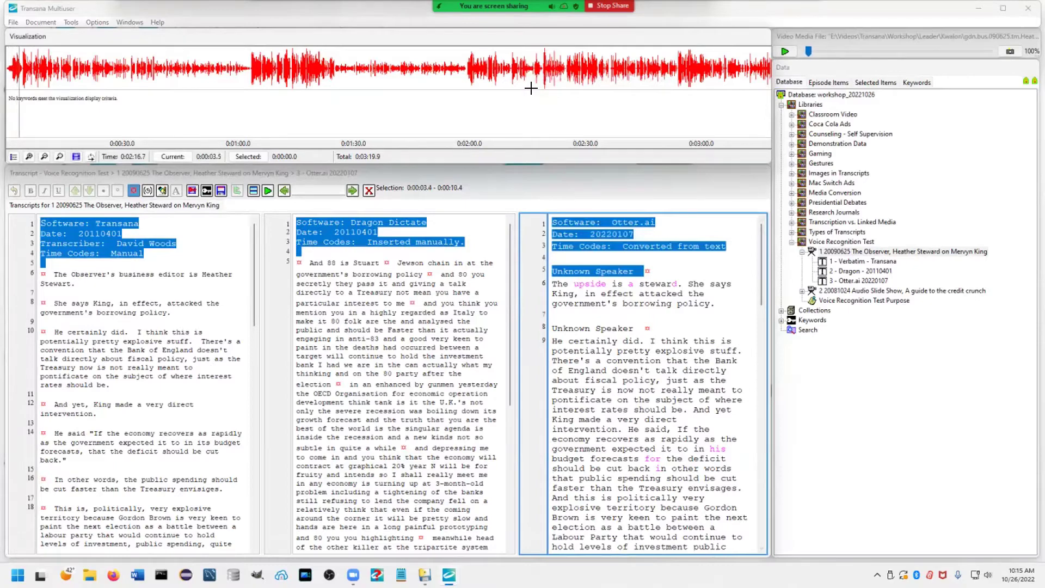
click(20, 80)
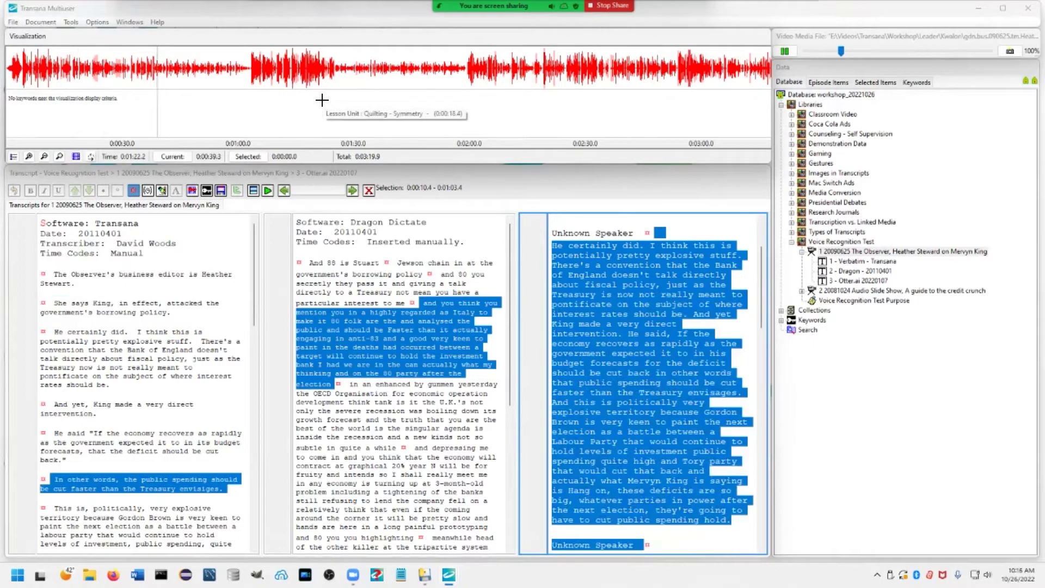
key(ctrl+s)
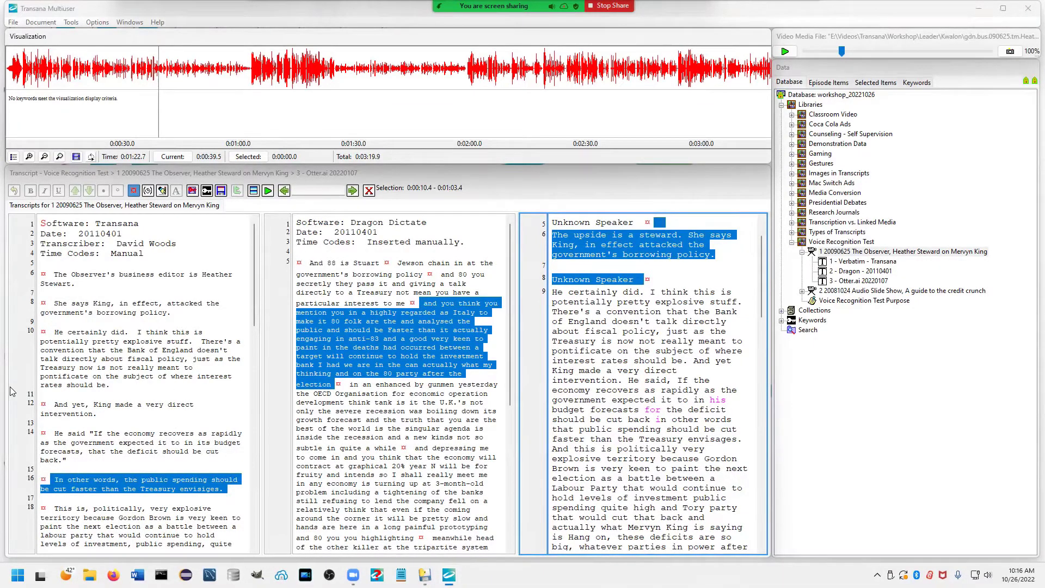
Step: Compare the time-coded segment in the Verbatim transcript with the Dragon transcript, and examine the Dragon text down to its end
click(154, 461)
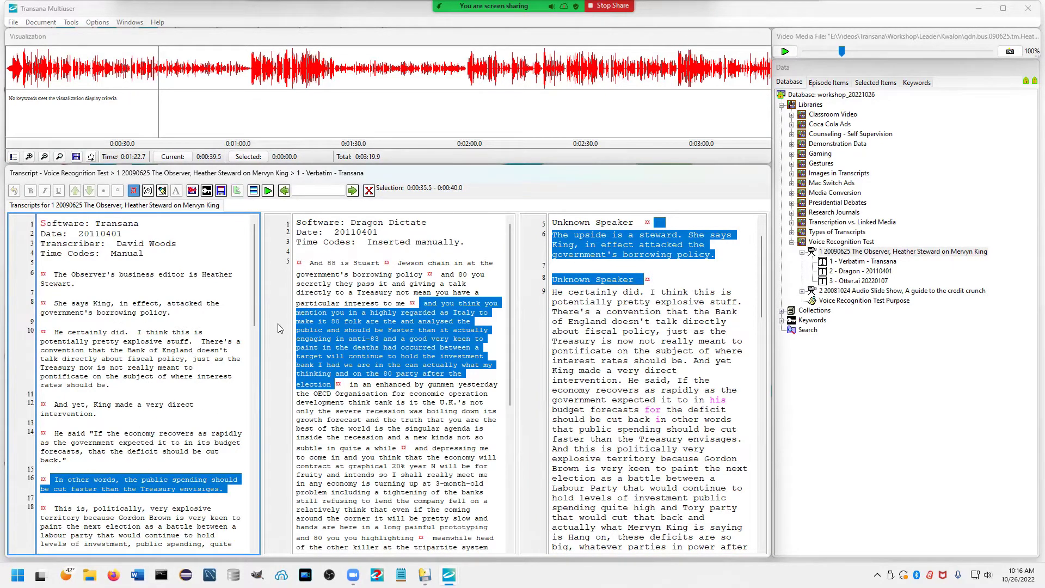
click(286, 363)
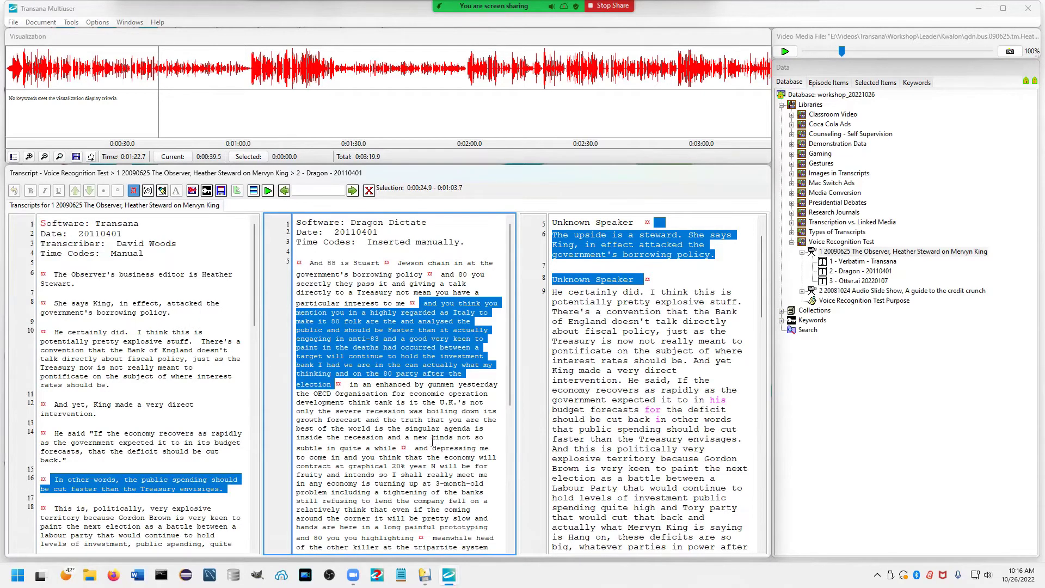
scroll(433, 440, down, 4)
scroll(431, 444, up, 4)
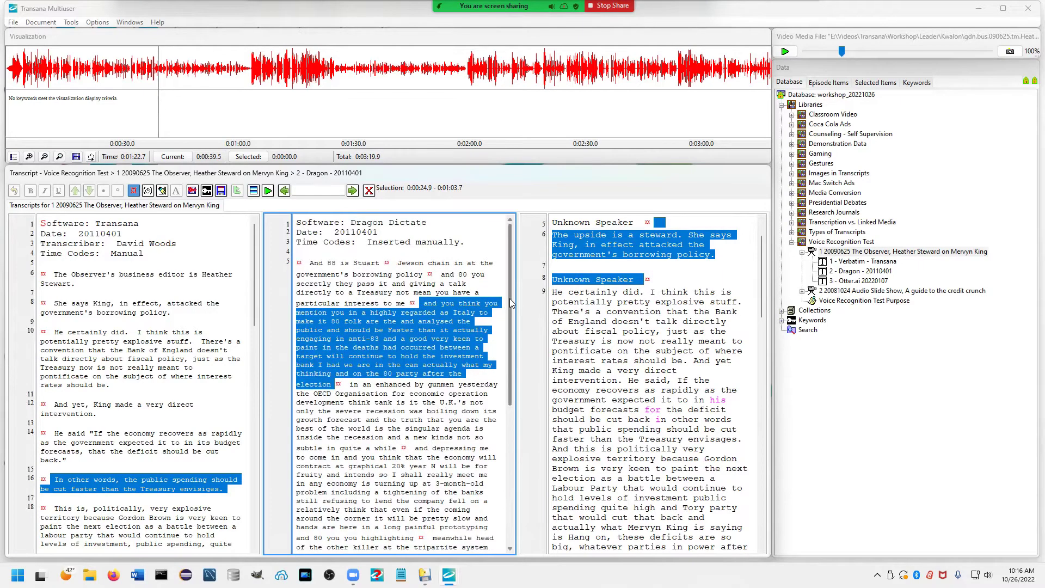
scroll(509, 315, down, 3)
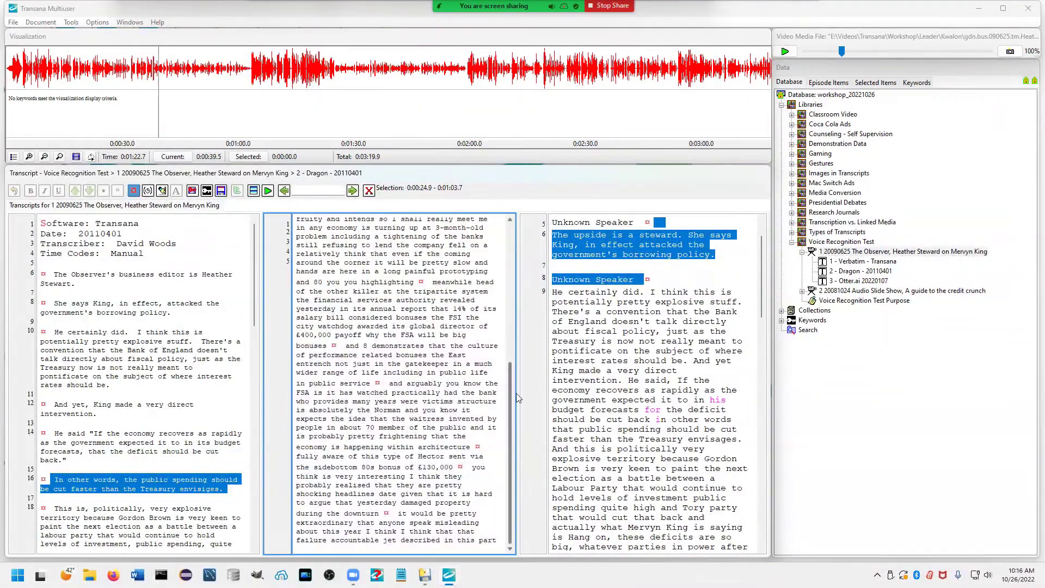
scroll(462, 321, up, 3)
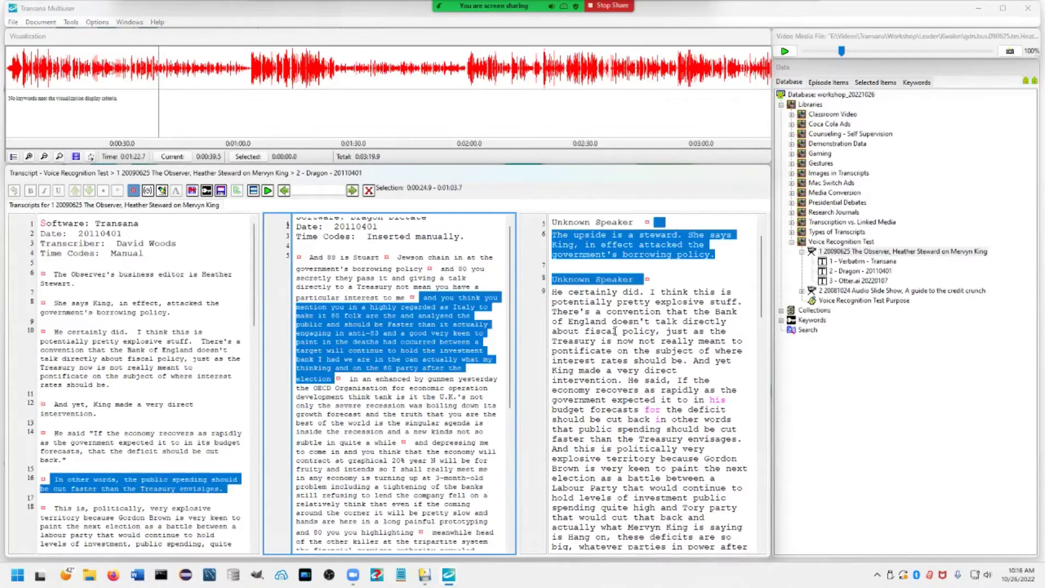
Step: Review the Otter.ai transcript for recognition errors down to its end and highlight the sentence about the FSA boss's 130 pounds bonus
click(589, 372)
scroll(589, 374, down, 3)
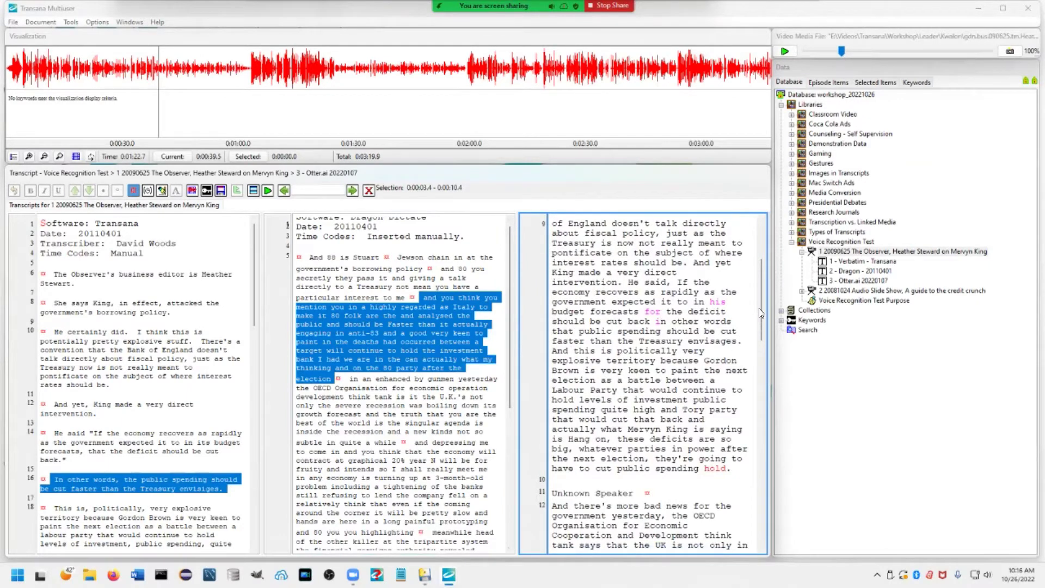
drag(763, 307, 790, 398)
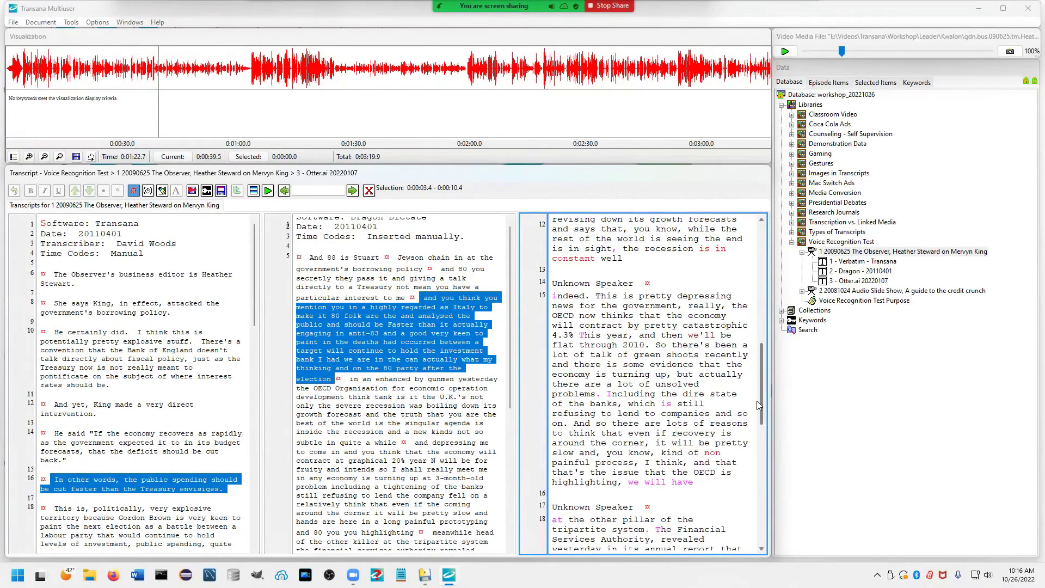
drag(761, 403, 766, 520)
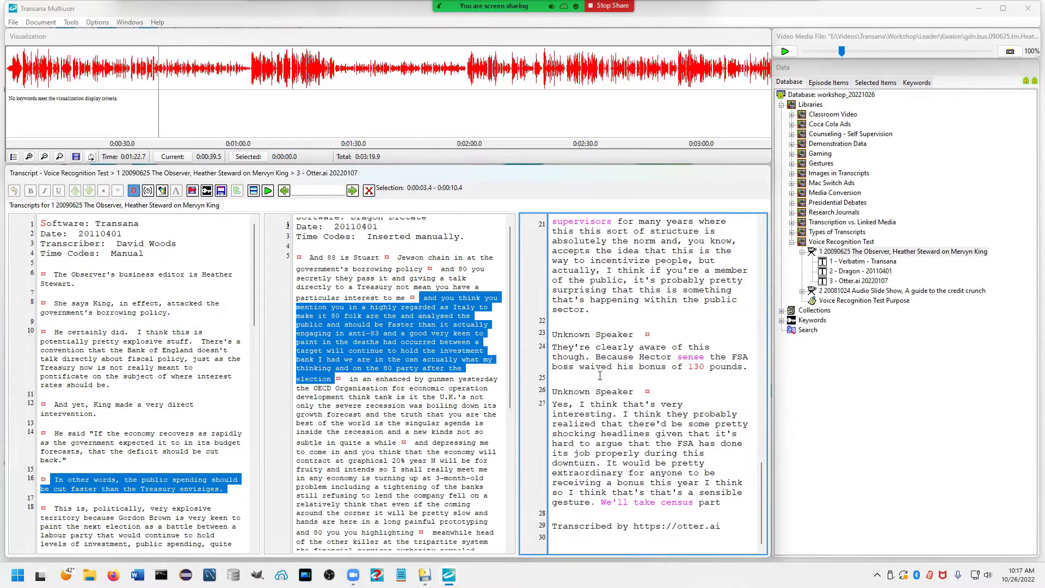
drag(597, 357, 748, 374)
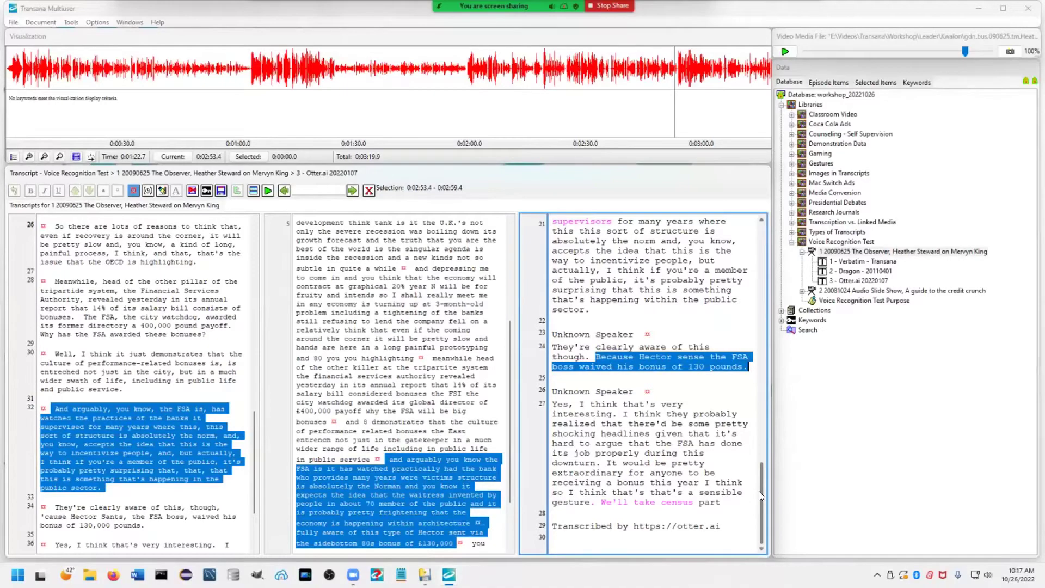
Step: Examine the "kind of non painful process" recognition error in line 15 of the Otter.ai transcript by highlighting the phrase
drag(759, 491, 758, 392)
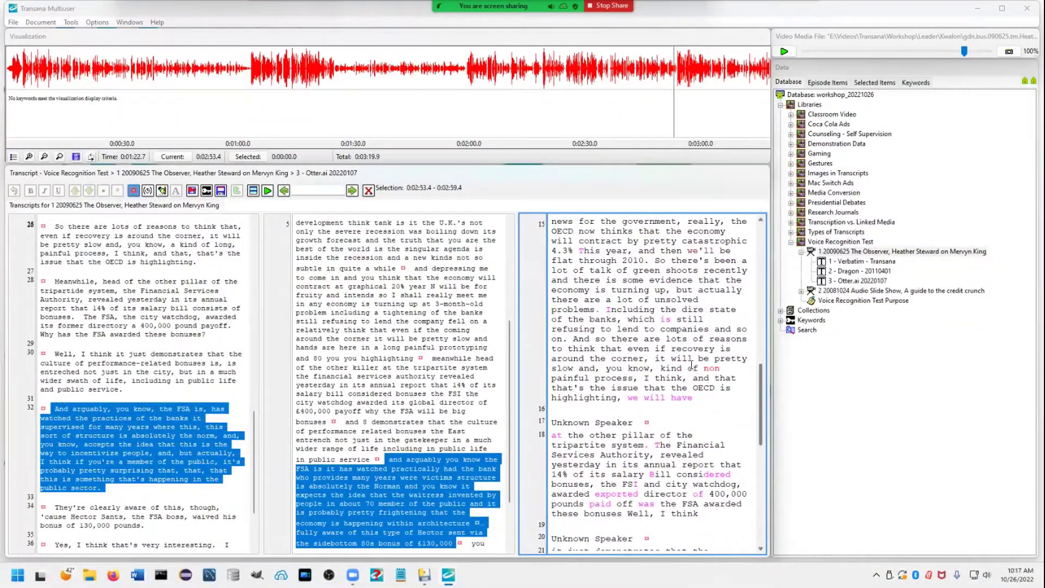
drag(698, 369, 728, 369)
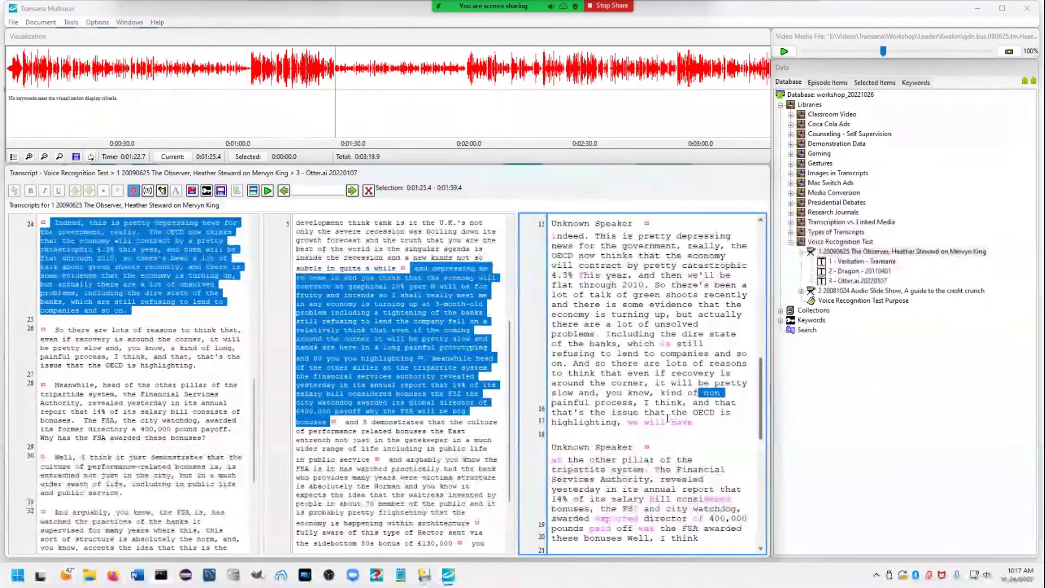
drag(660, 393, 710, 393)
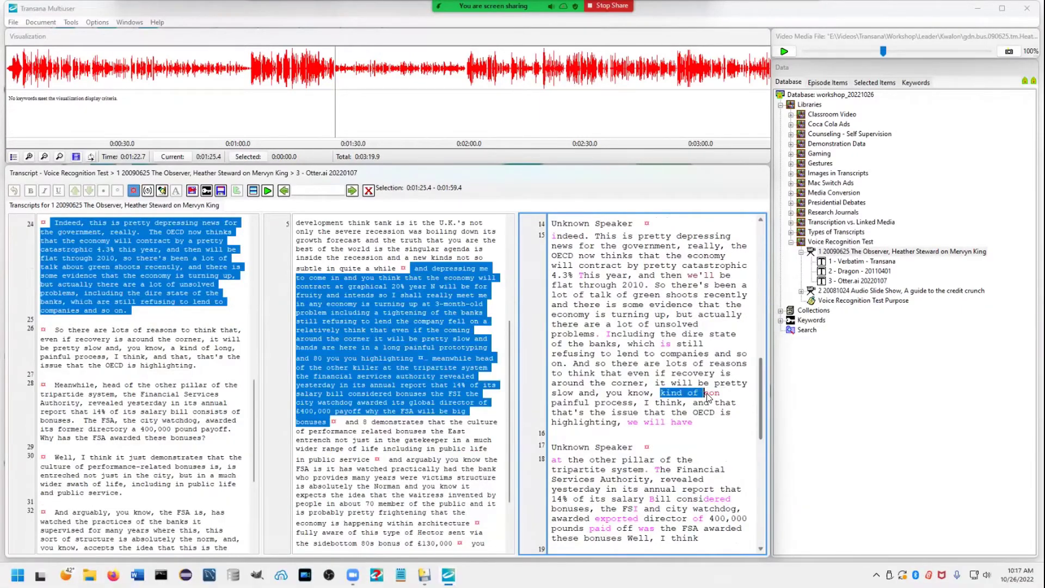
shift+click(637, 412)
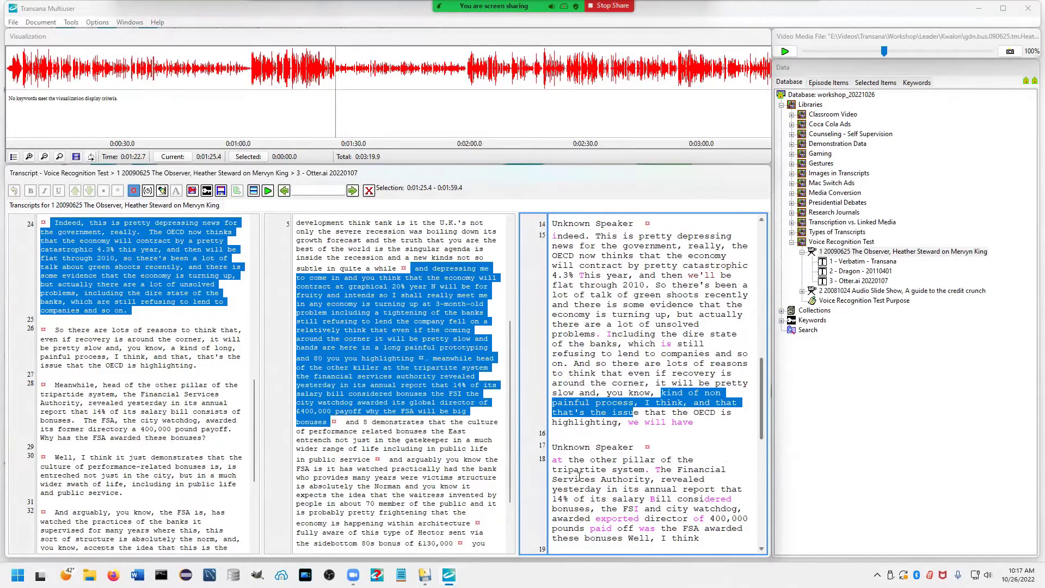
click(735, 394)
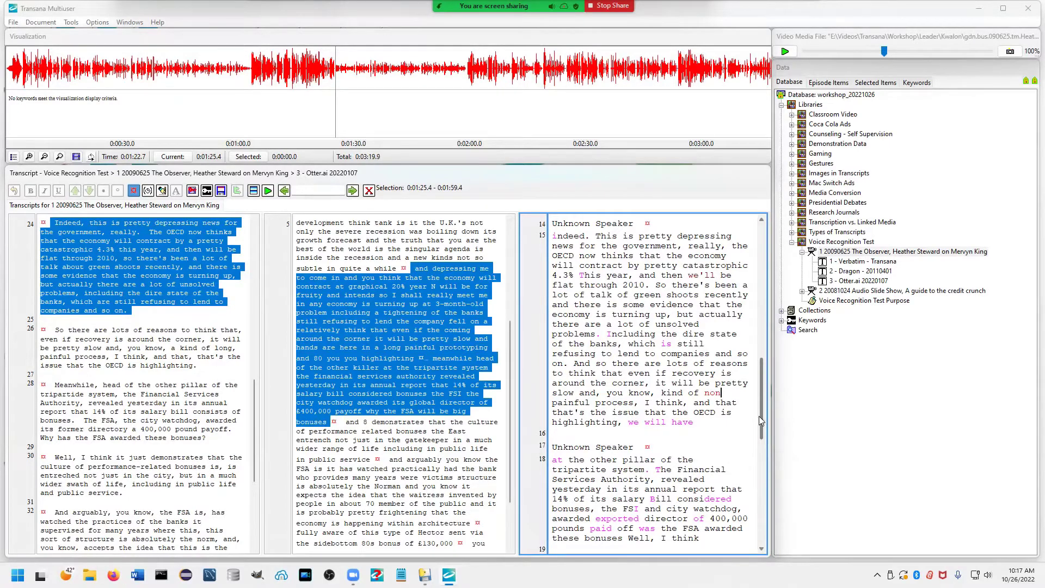
Step: Return the Otter.ai and Verbatim transcripts to their openings, then close all open transcripts of the Observer recording
drag(761, 417, 758, 265)
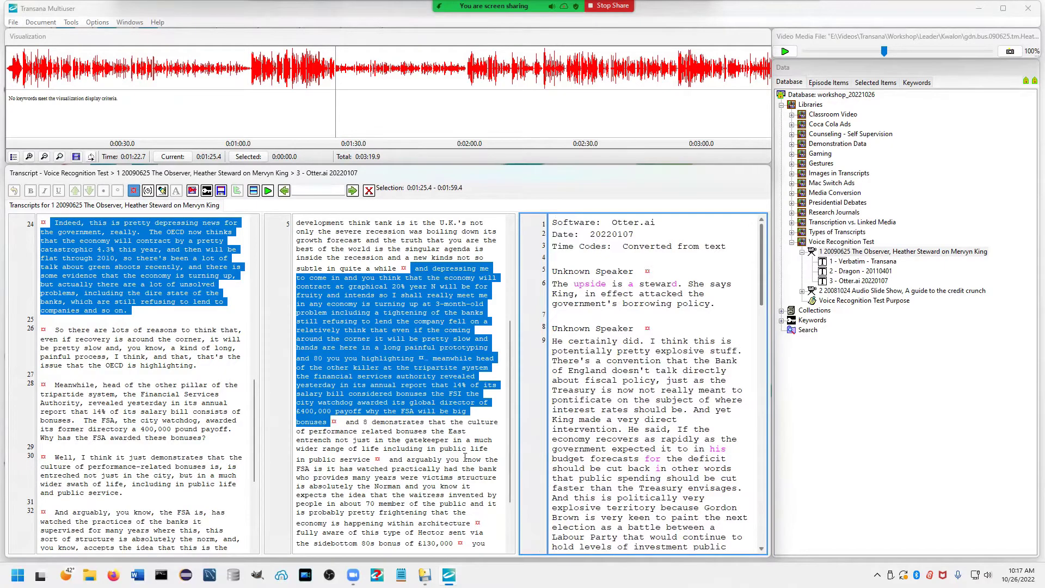
drag(253, 433, 249, 283)
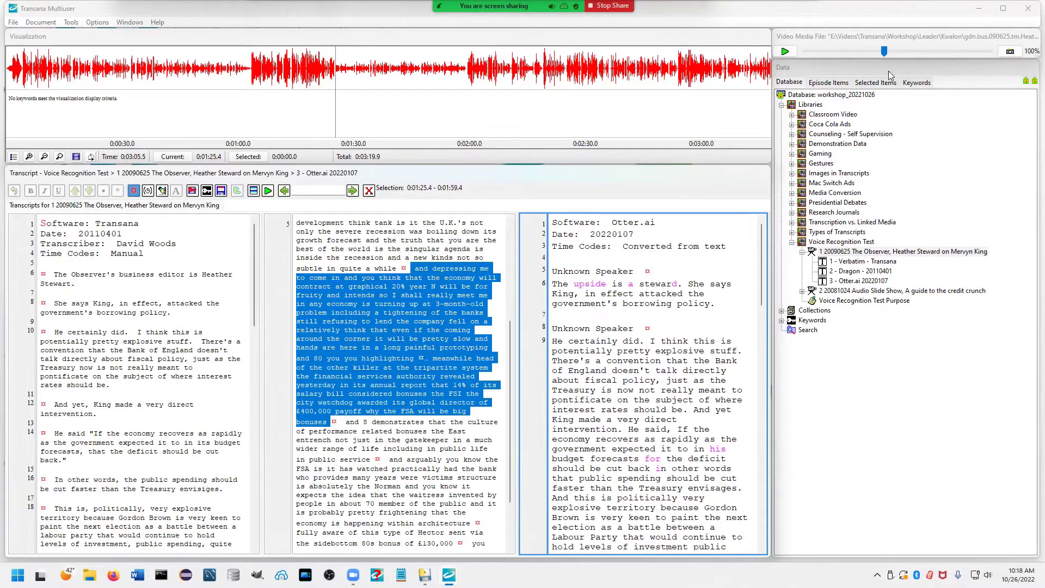
click(929, 38)
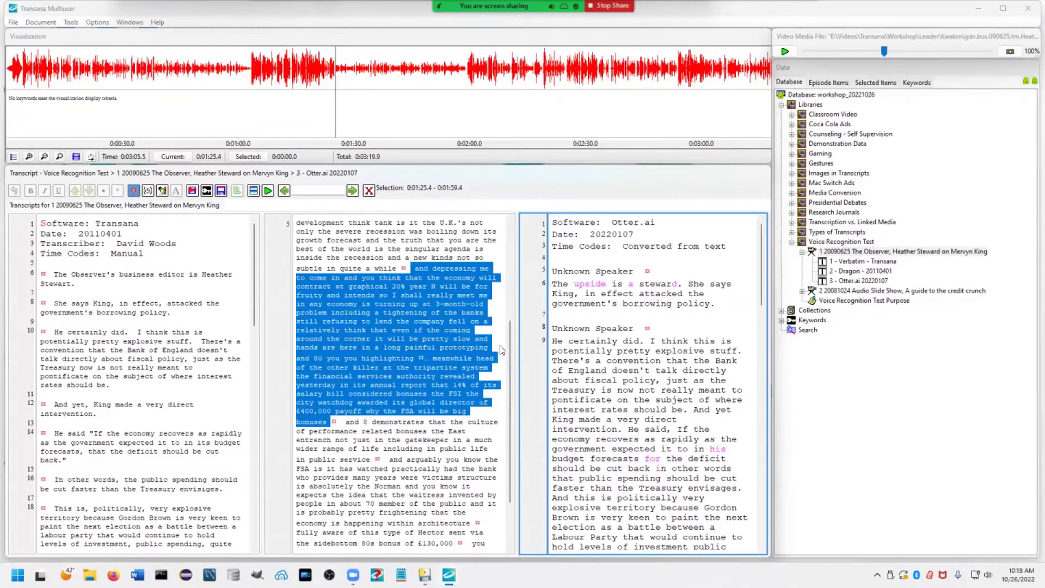
click(368, 190)
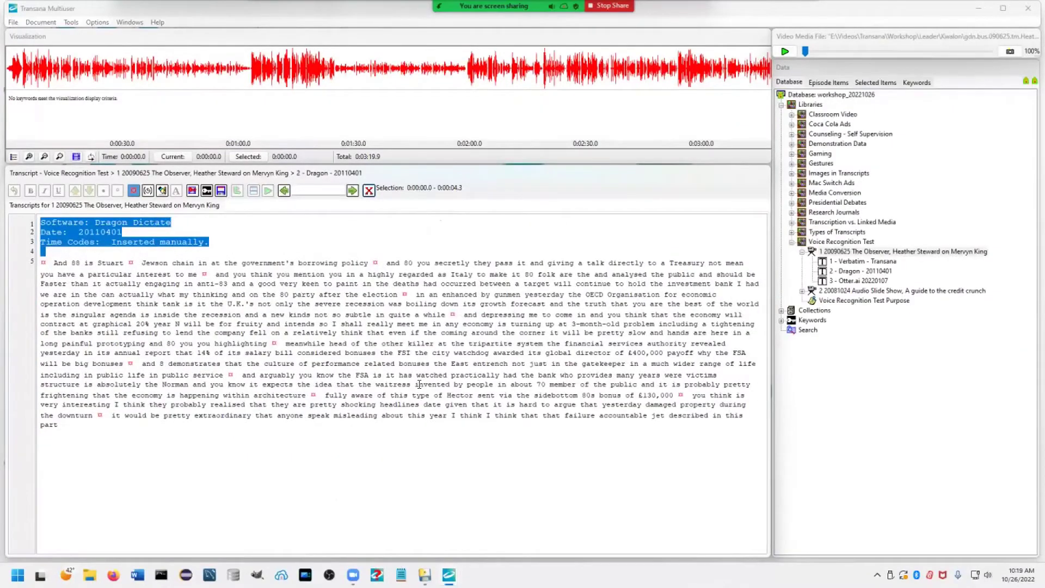
click(369, 190)
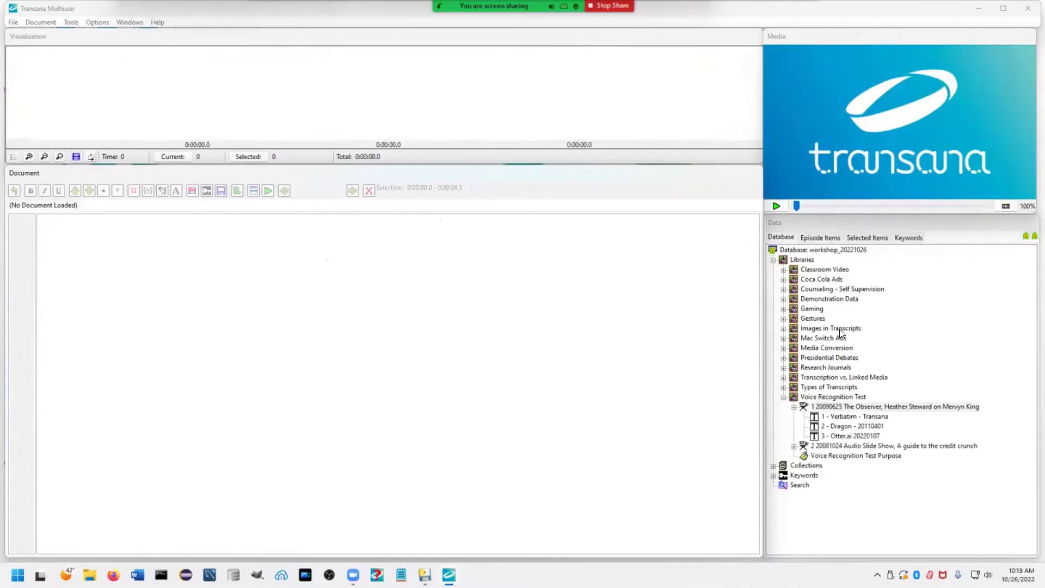
Step: Open the English Transcript of Flipping and Symmetry in Quilting from the Classroom Video library and enlarge the visualization to fit its keyword bars
click(784, 270)
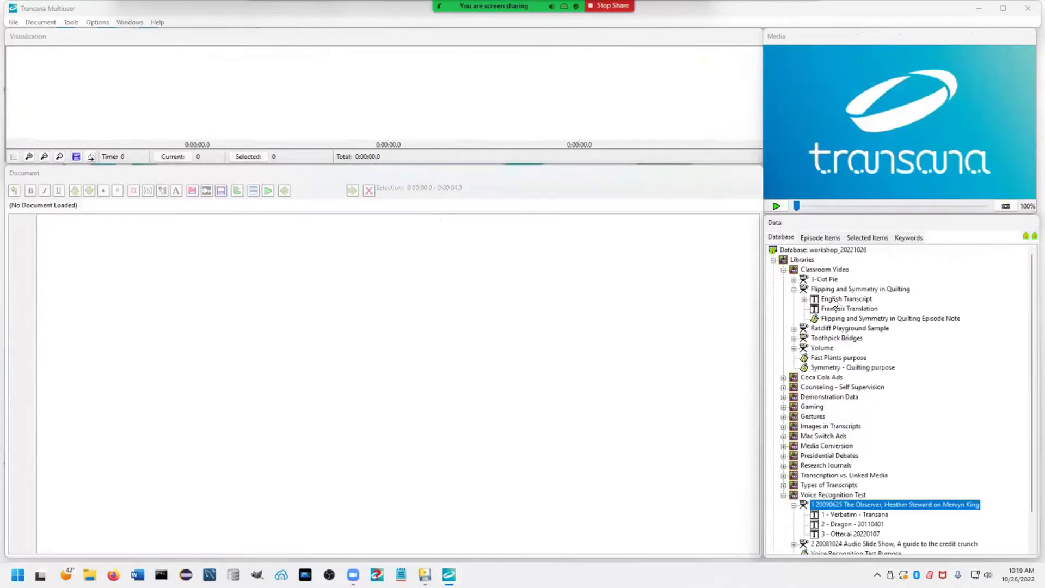
click(837, 301)
double_click(837, 300)
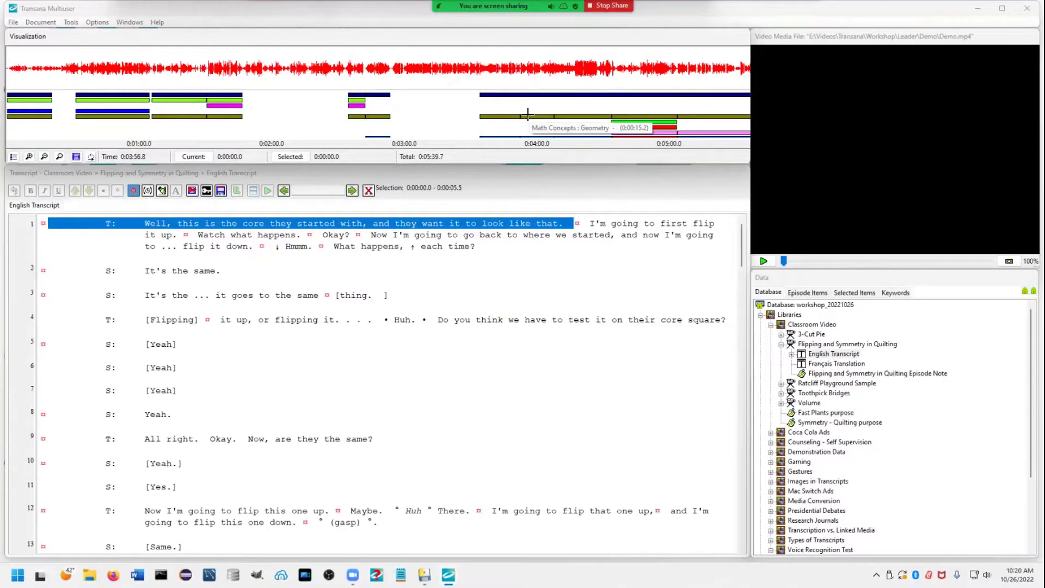
drag(496, 165, 495, 227)
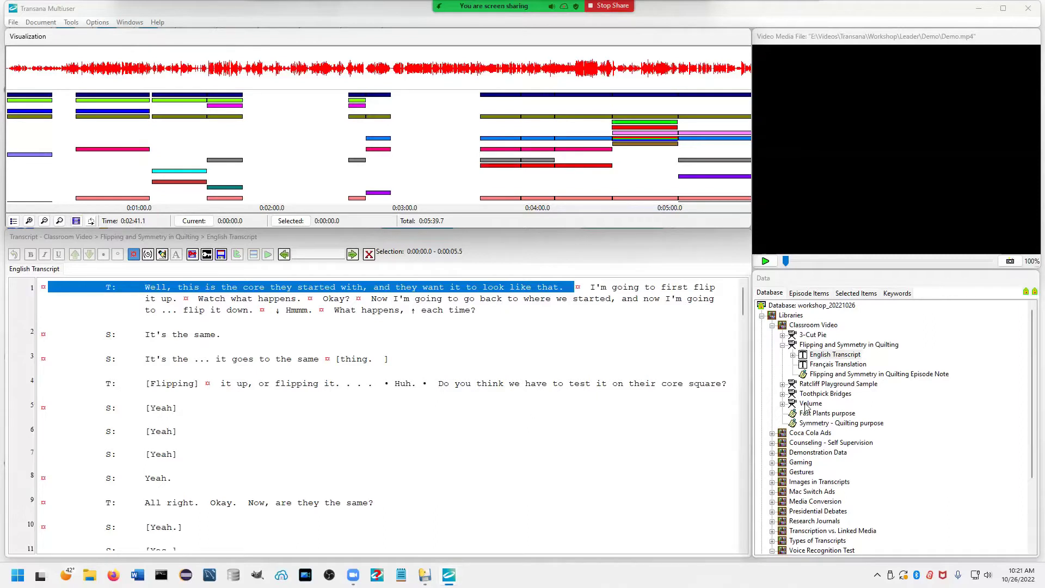
Step: Trace the hierarchy of the open data from the Classroom Video library through the Flipping and Symmetry in Quilting episode to its English Transcript
click(848, 355)
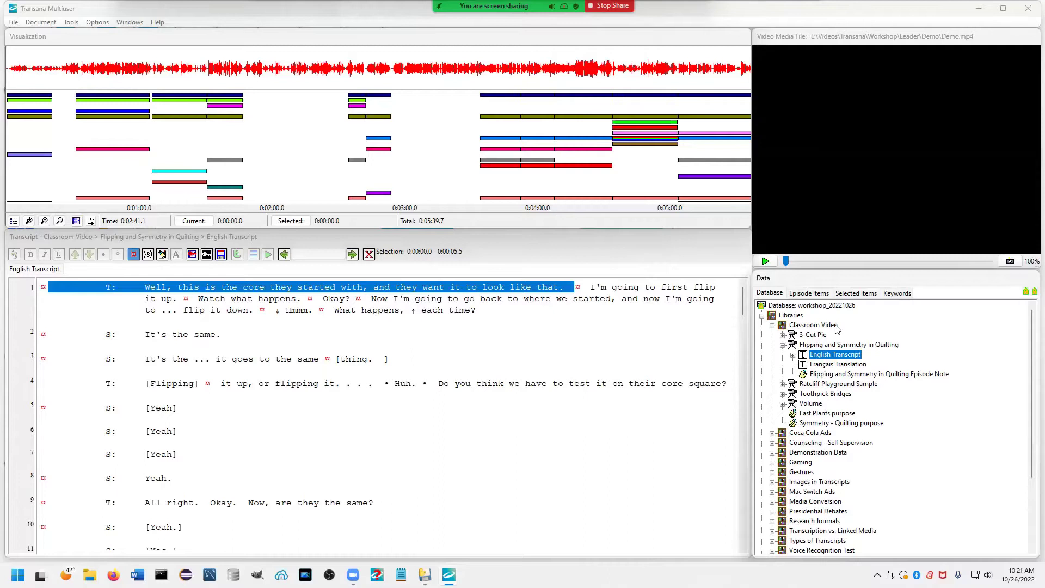
click(816, 327)
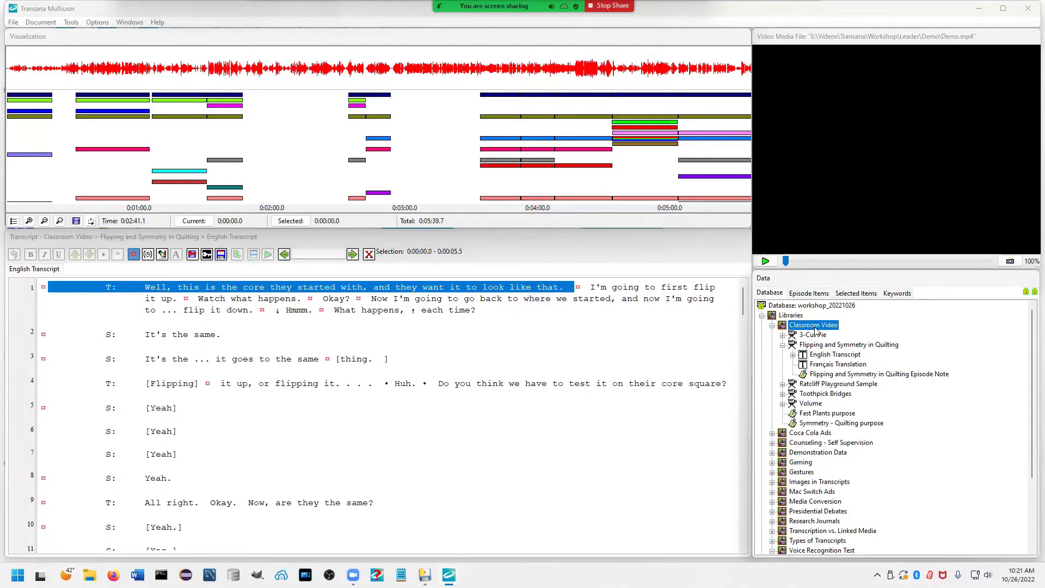
click(824, 347)
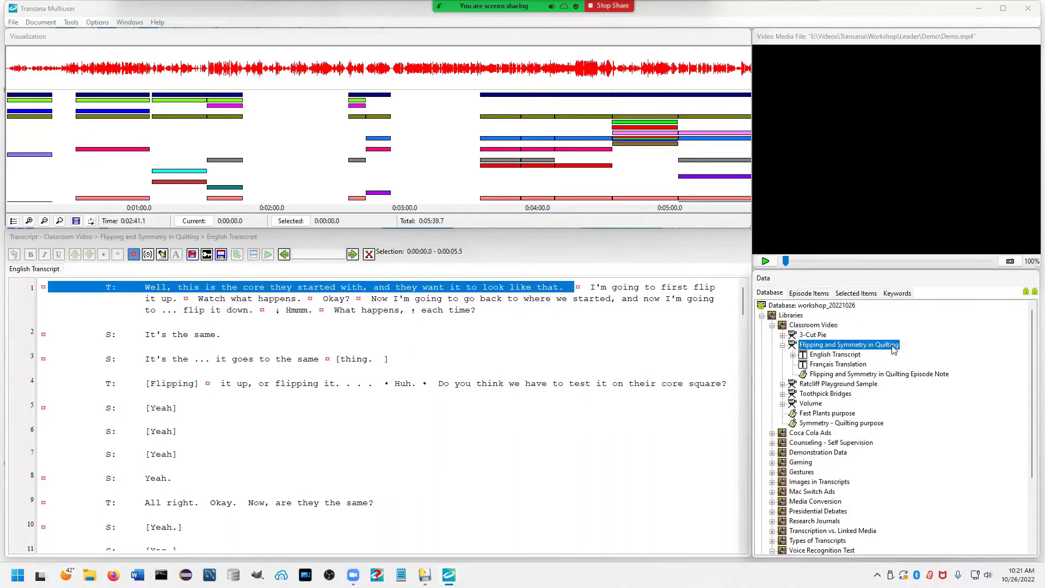
click(835, 356)
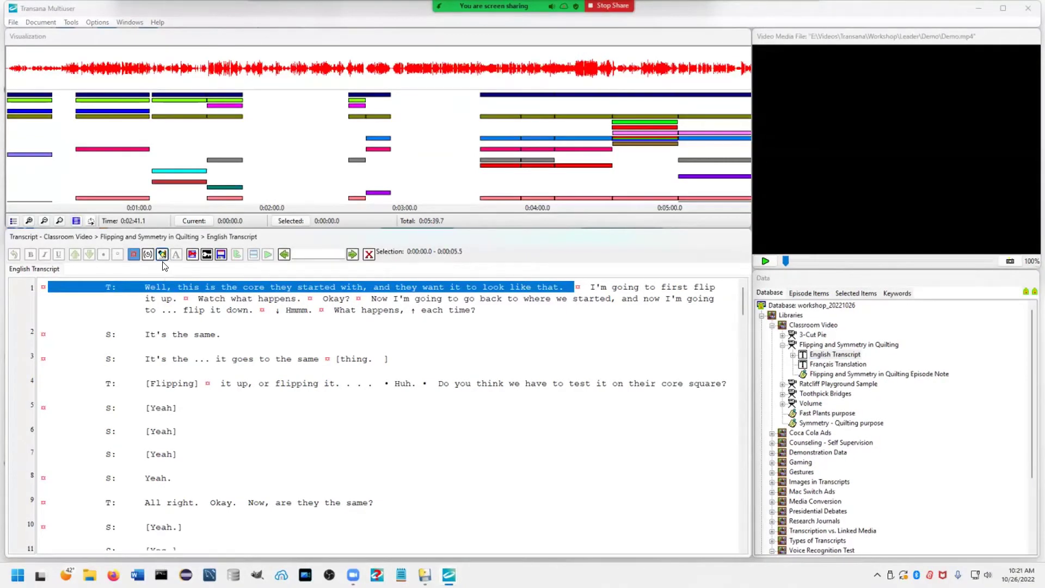
Step: Switch the English Transcript to edit mode, retrying until its record lock is obtained, and clear the selection of the opening line
click(162, 254)
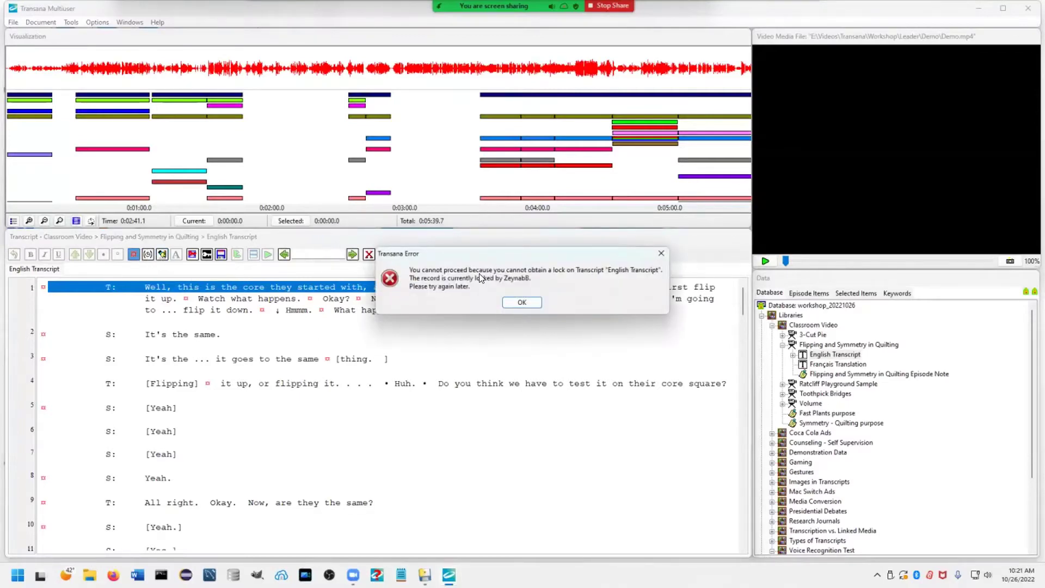
drag(468, 254, 471, 295)
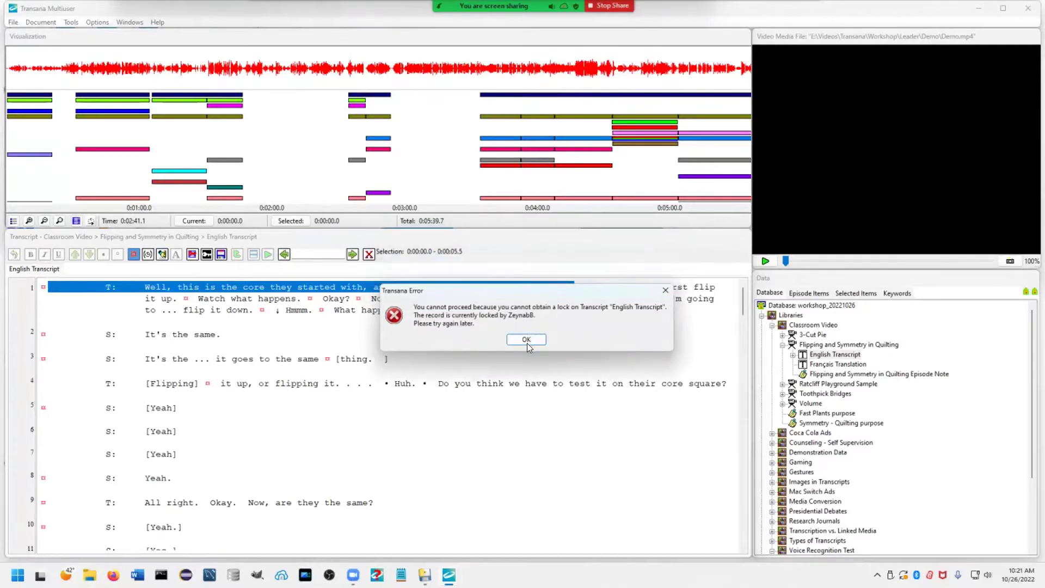
click(526, 338)
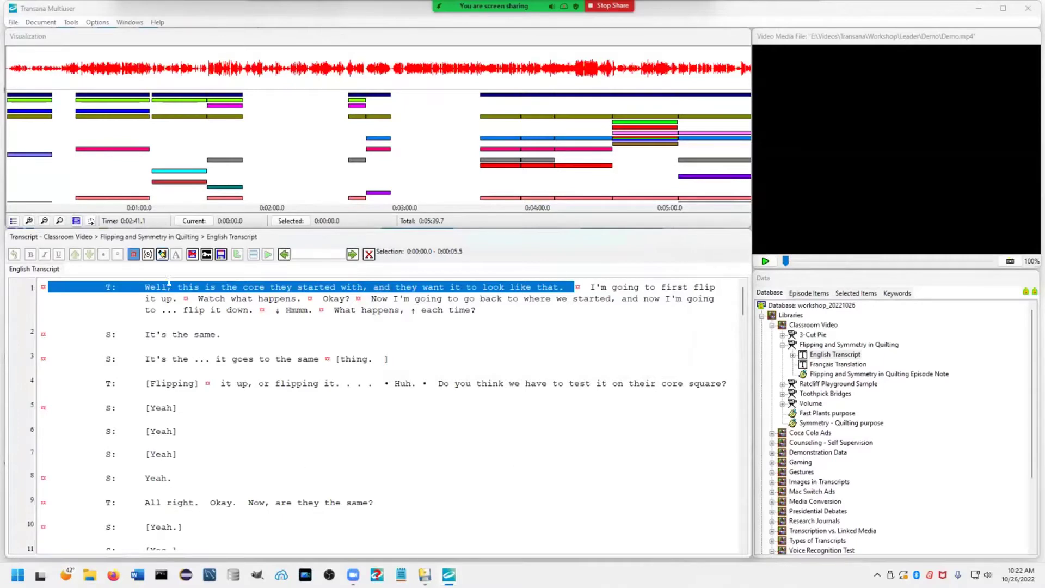
click(162, 252)
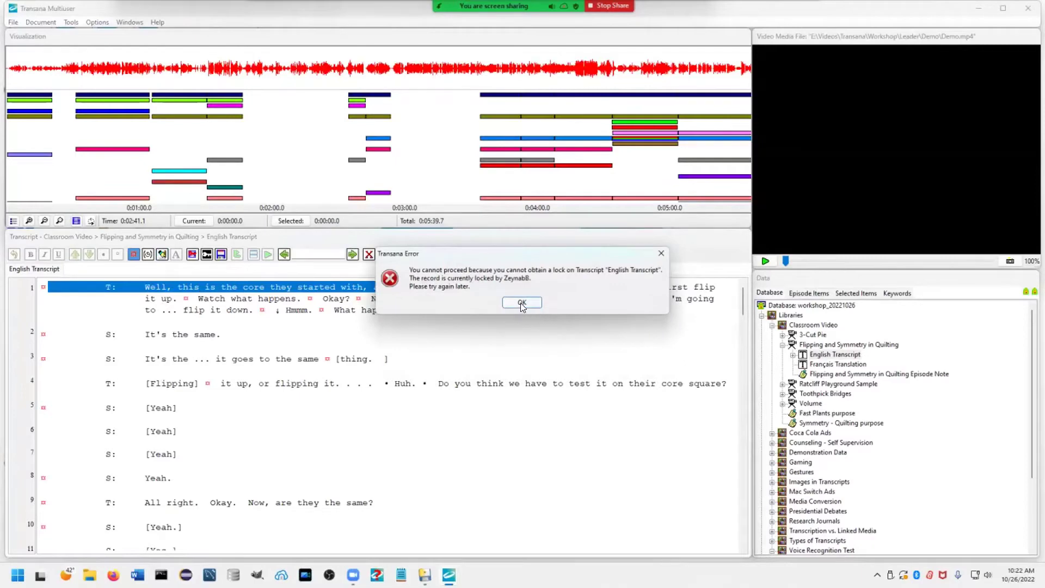
click(522, 303)
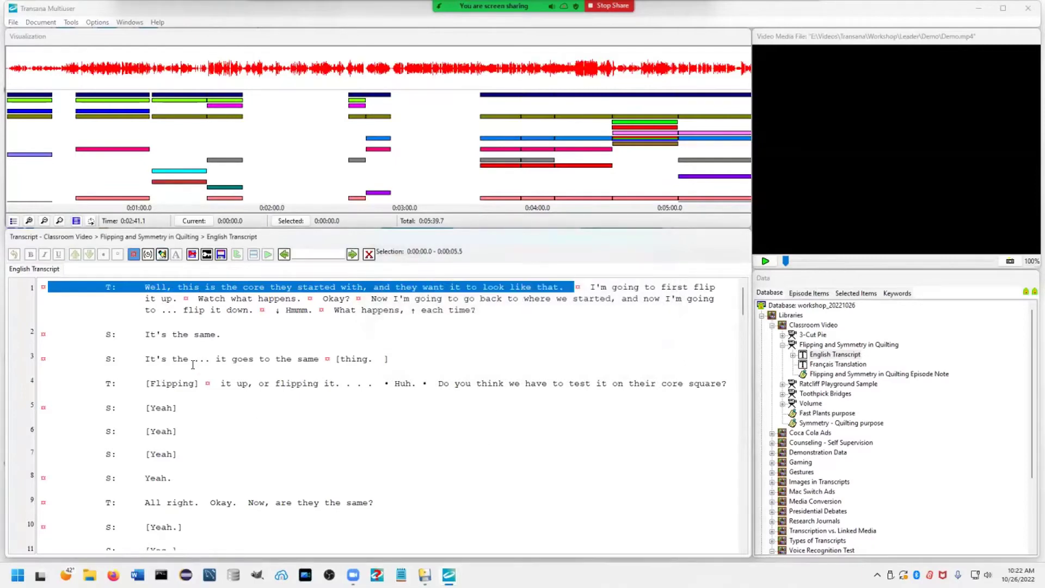
click(162, 256)
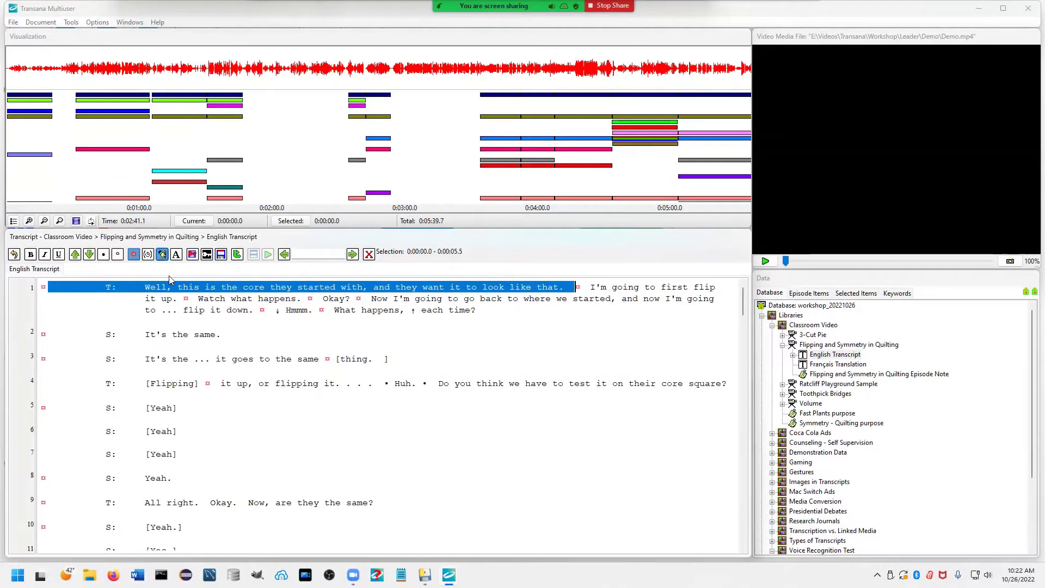
click(589, 335)
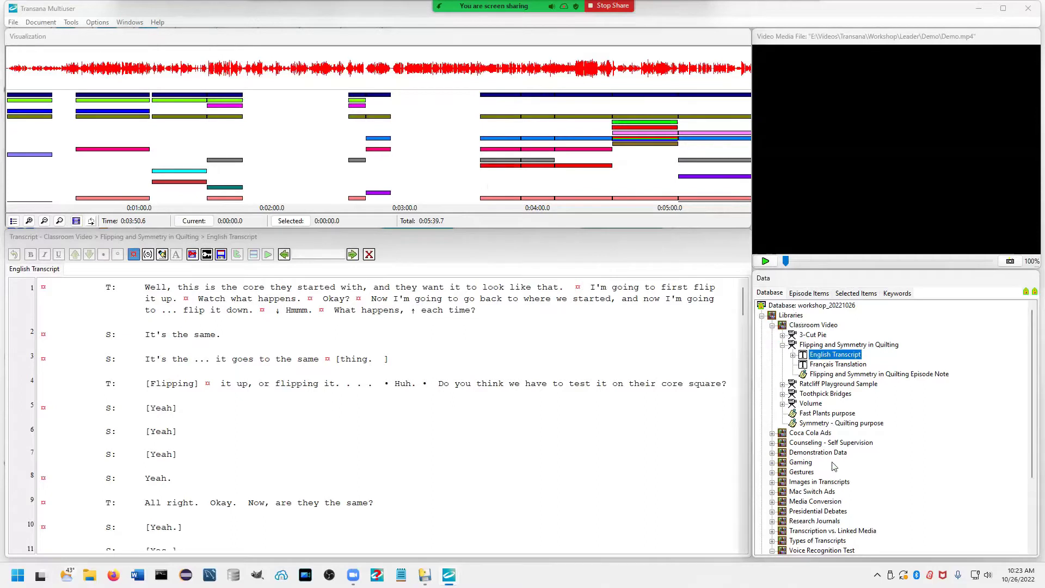
Step: Collapse the Classroom Video and Voice Recognition Test libraries so that the Libraries branch shows only the library names
click(772, 325)
click(762, 315)
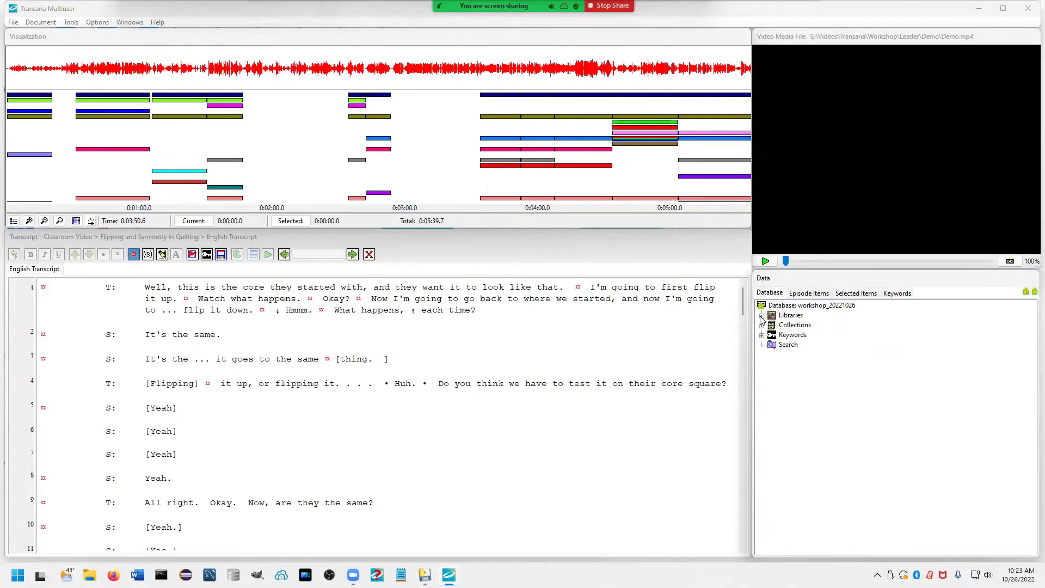
click(796, 318)
click(762, 315)
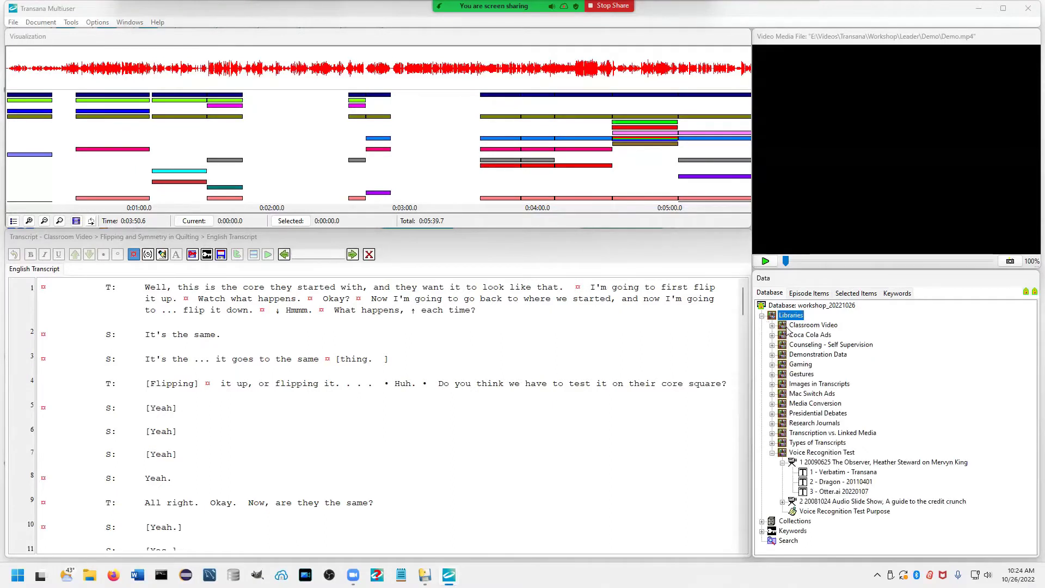
click(772, 453)
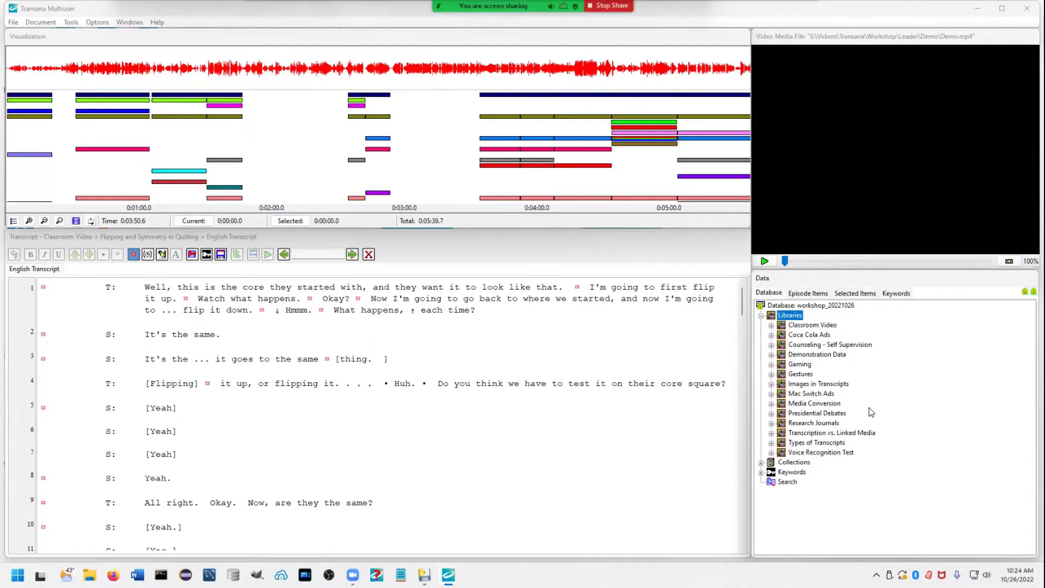
Step: Review the list of libraries from Classroom Video through Gestures and Research Journals down to Voice Recognition Test
click(813, 326)
click(810, 365)
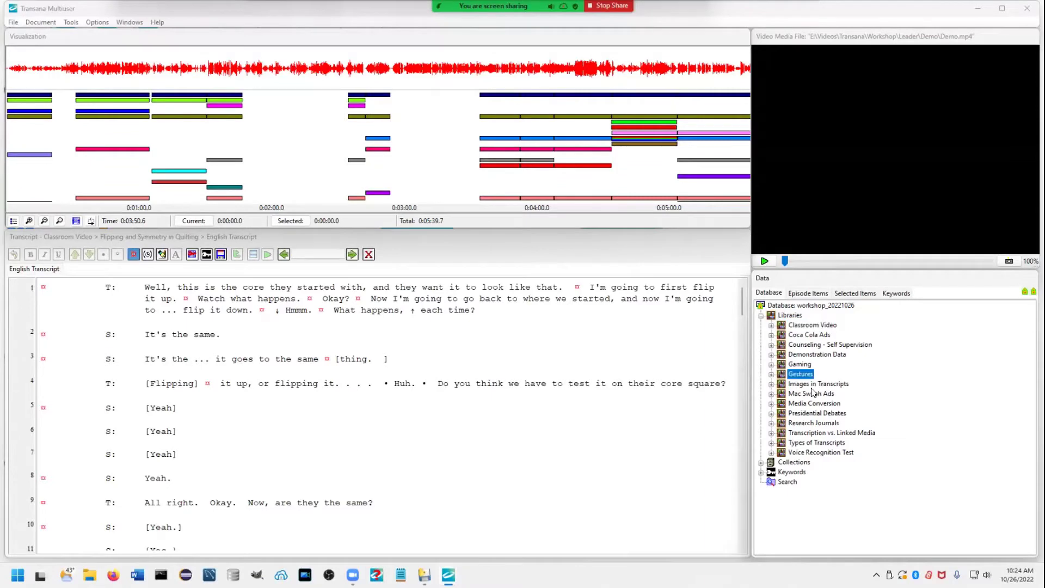
click(811, 423)
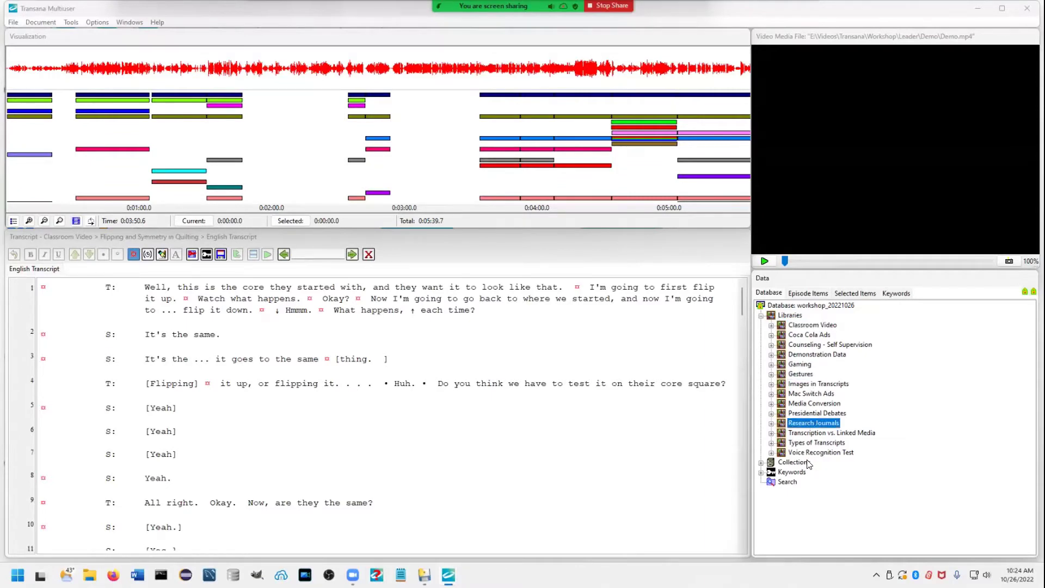
click(809, 461)
click(809, 452)
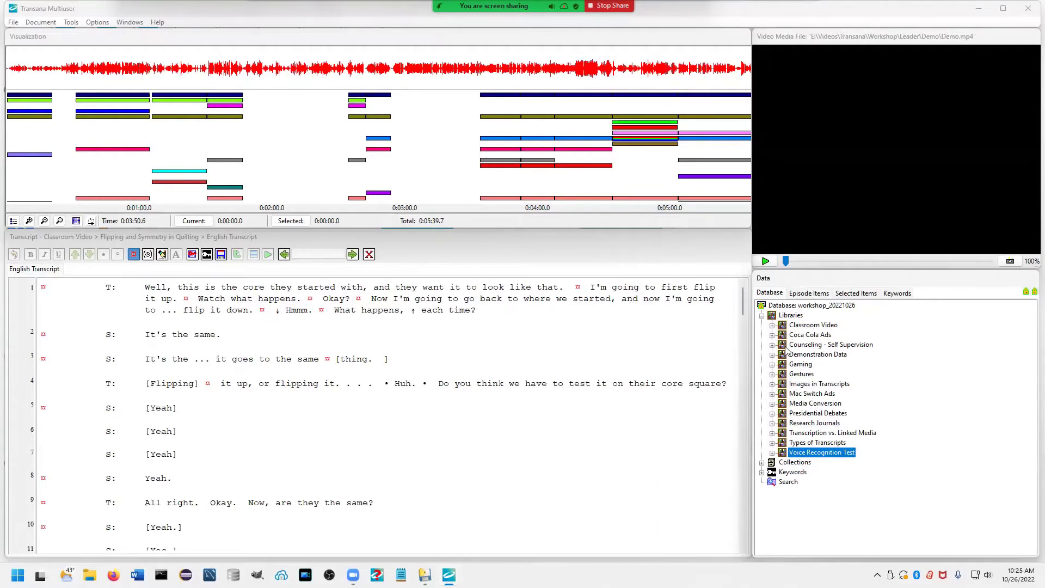
Step: Collapse Libraries, expand Collections, and review its entries such as Argumentation, Coca Cola Advertising Study, Demonstration Data and Gestures
click(762, 315)
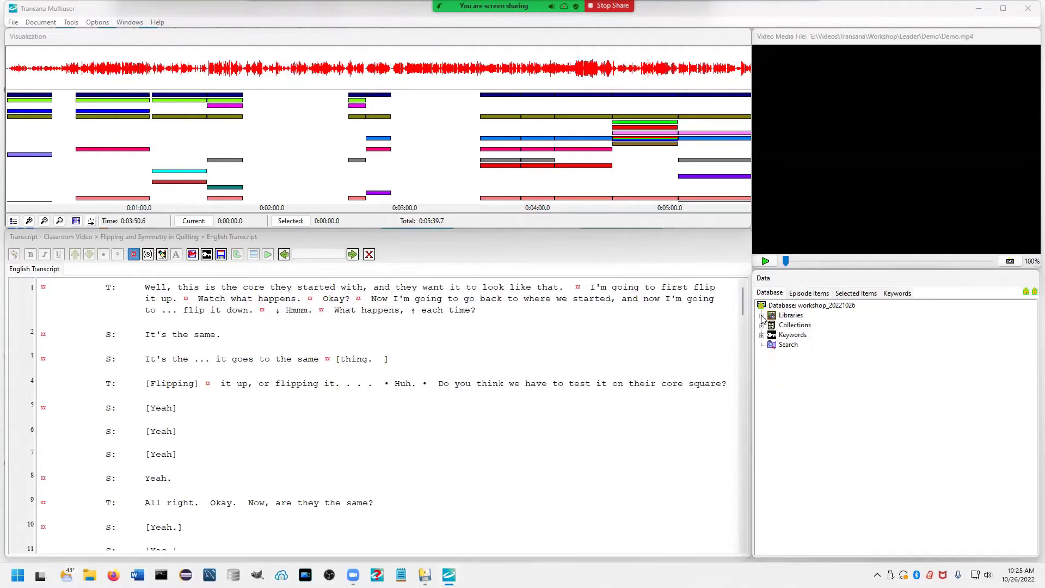
click(795, 328)
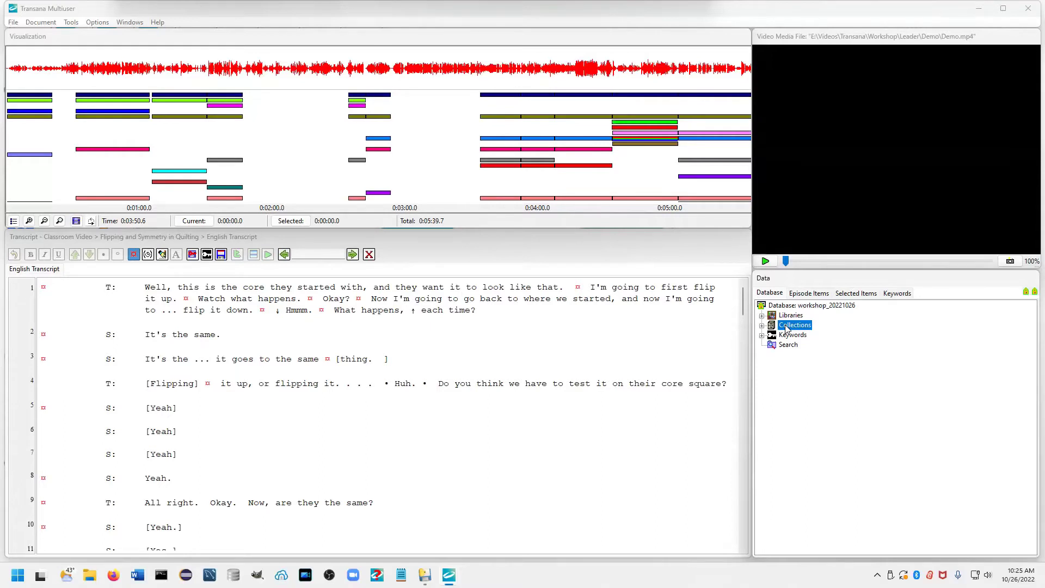
click(762, 325)
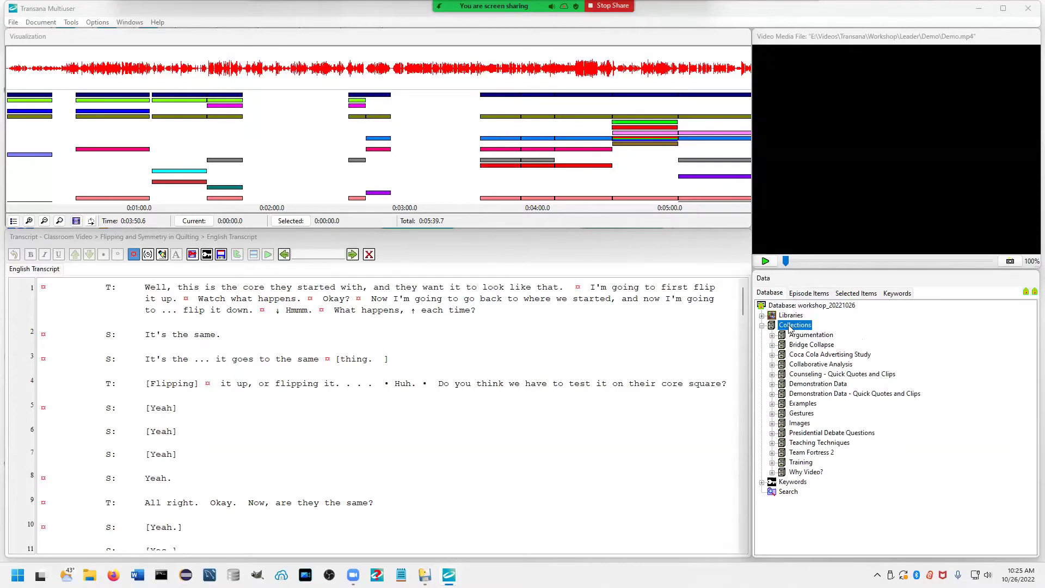
click(810, 335)
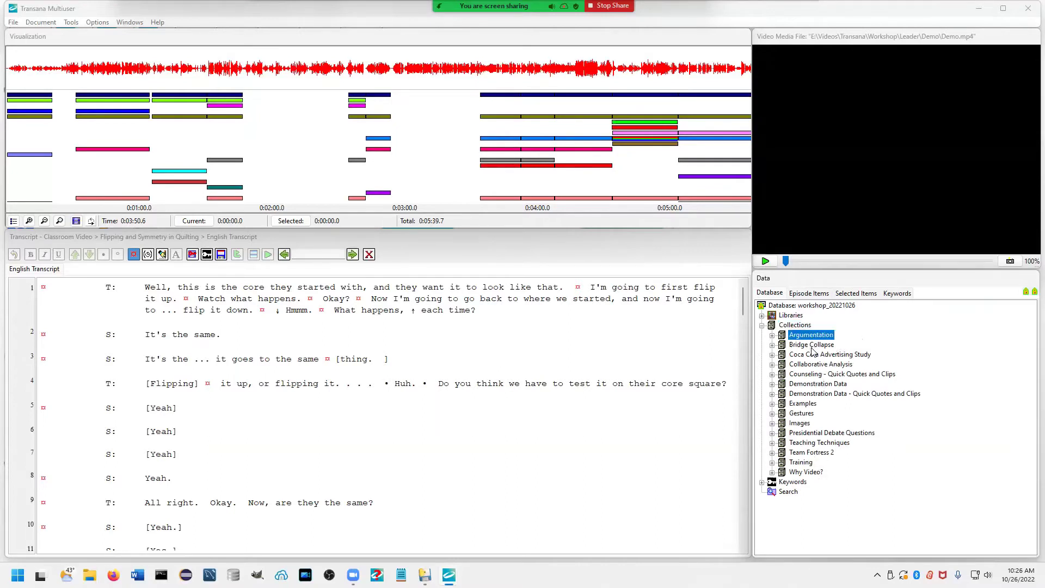
click(813, 355)
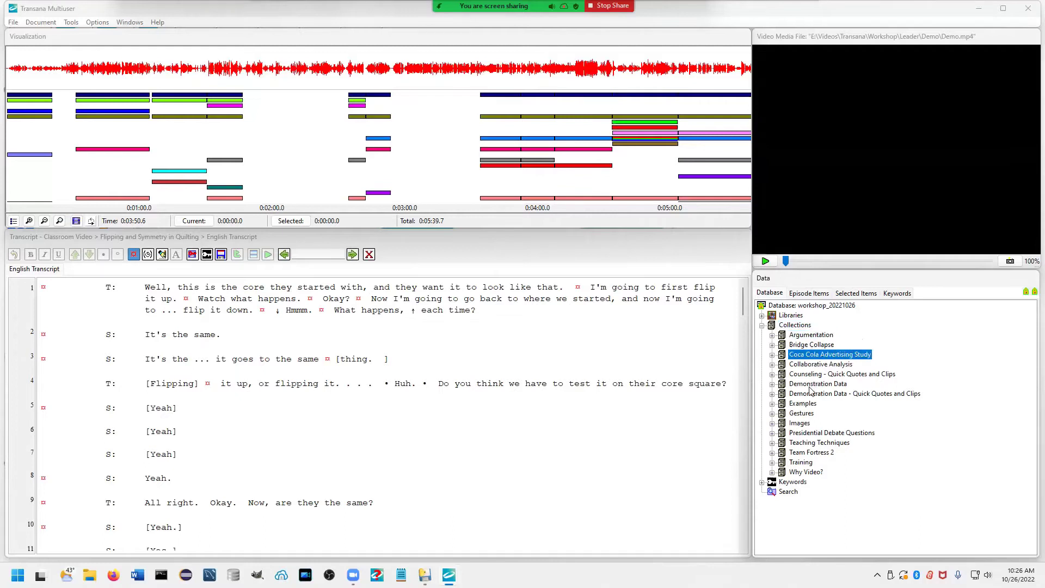
click(810, 385)
click(803, 416)
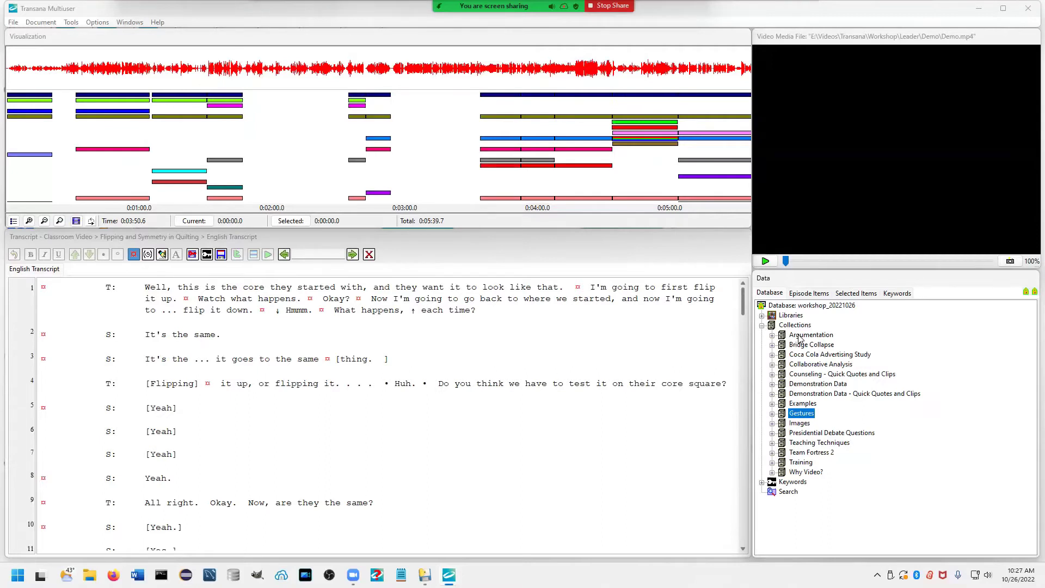
Step: Collapse Collections, expand Keywords, and inspect the keywords in the Argumentation group before collapsing that group again
click(788, 482)
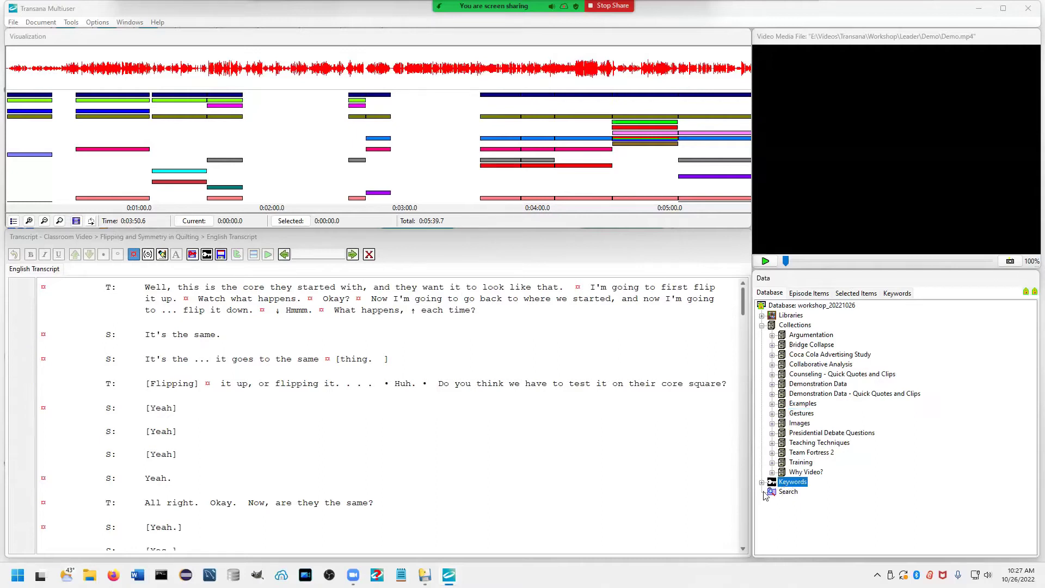
click(763, 325)
click(763, 335)
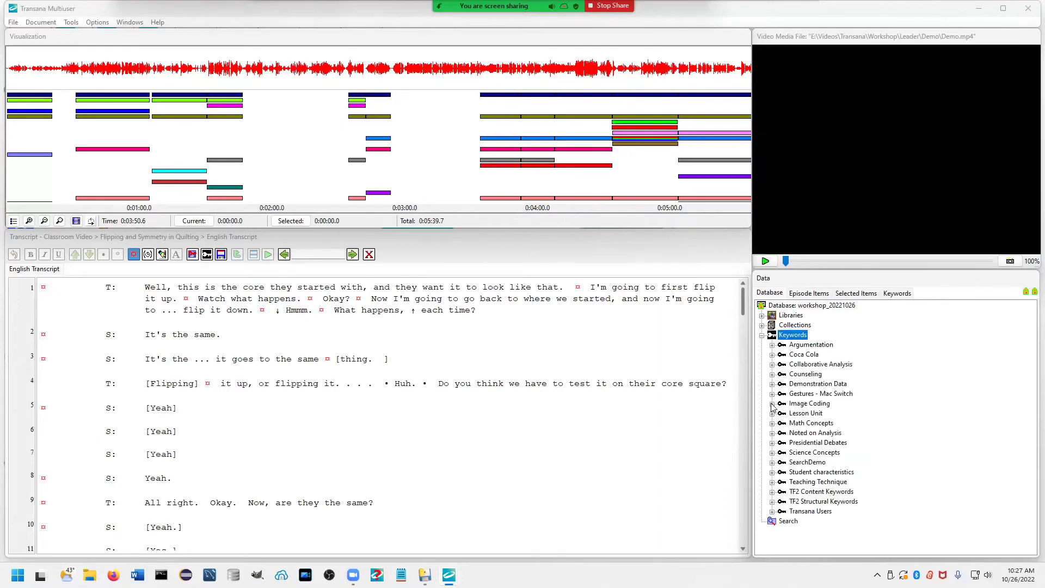
click(773, 345)
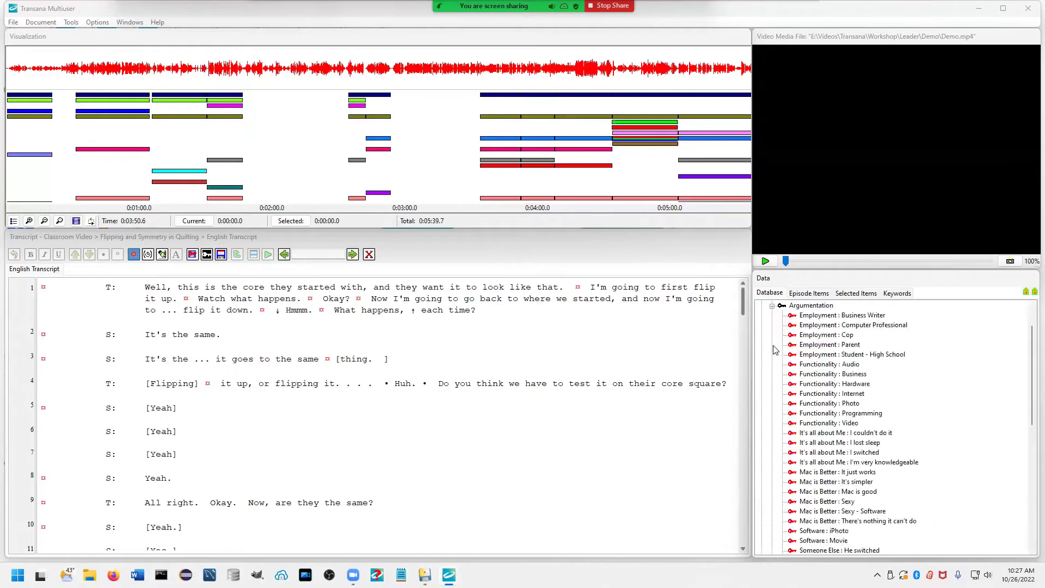
click(772, 306)
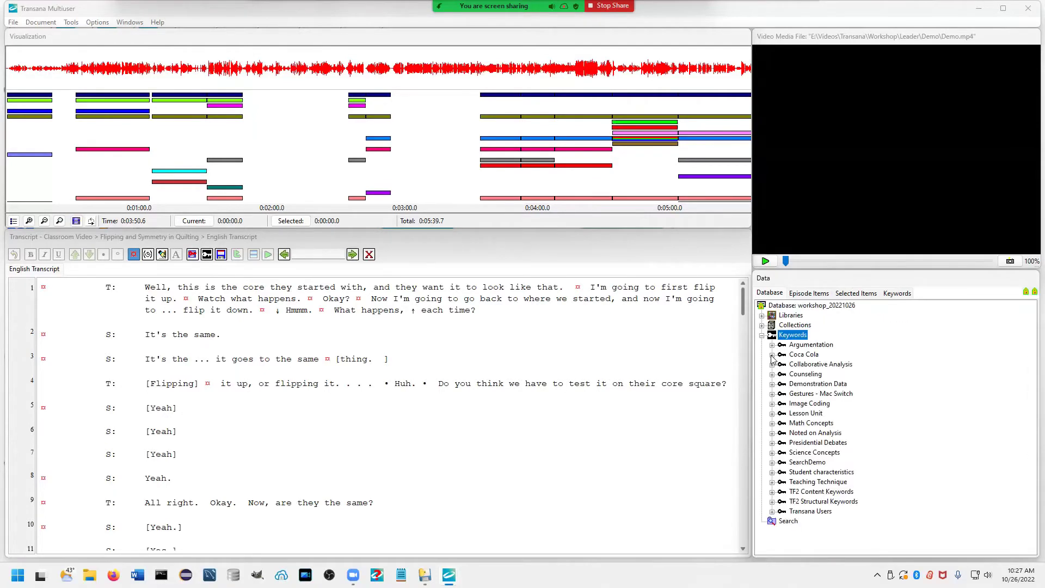
Step: Inspect the Coca Cola and Gestures - Mac Switch keyword groups, collapsing each again, and collapse the Keywords branch
click(772, 355)
click(772, 306)
click(773, 393)
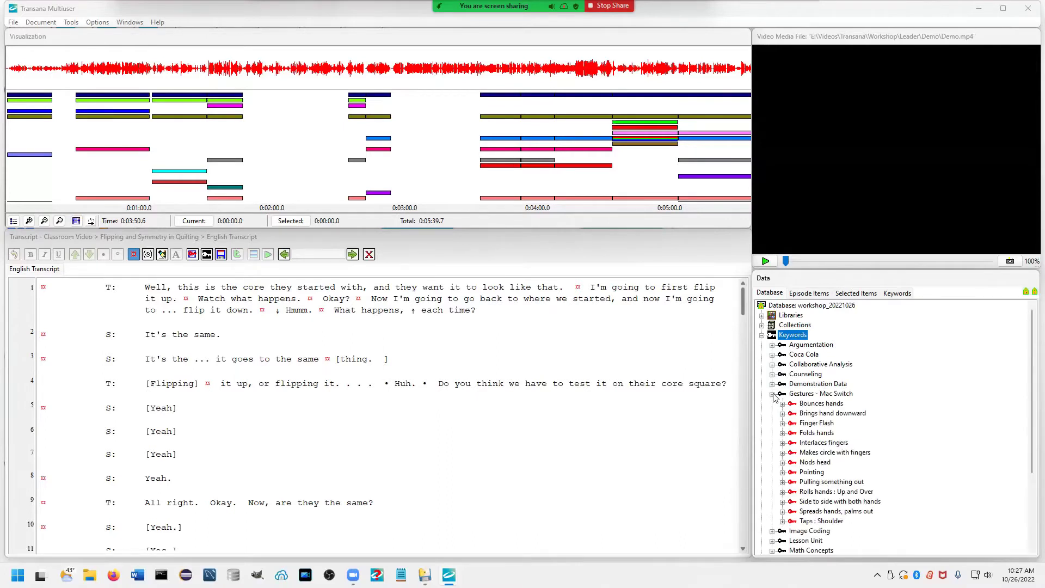
click(772, 393)
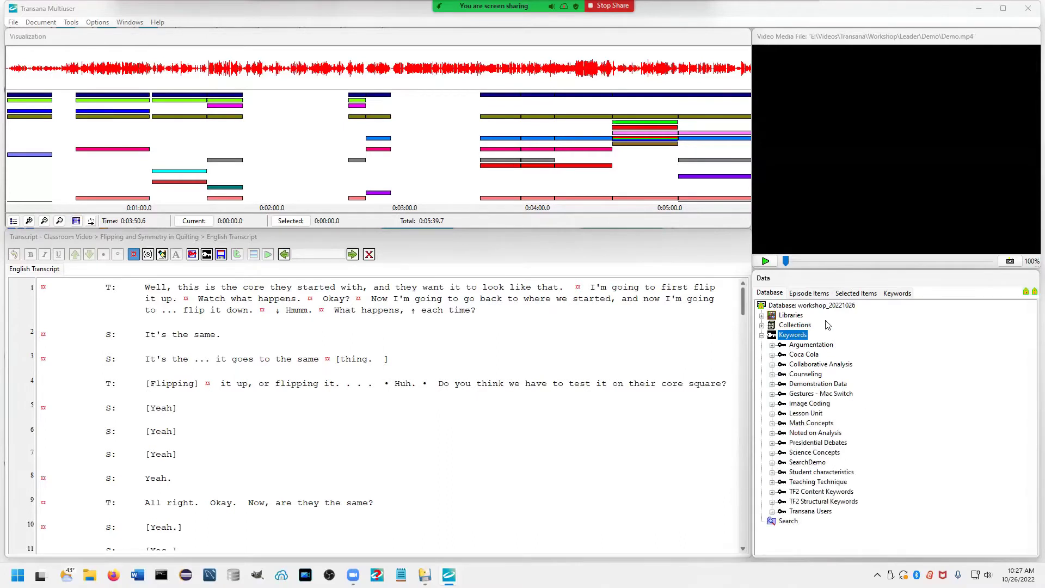
click(762, 336)
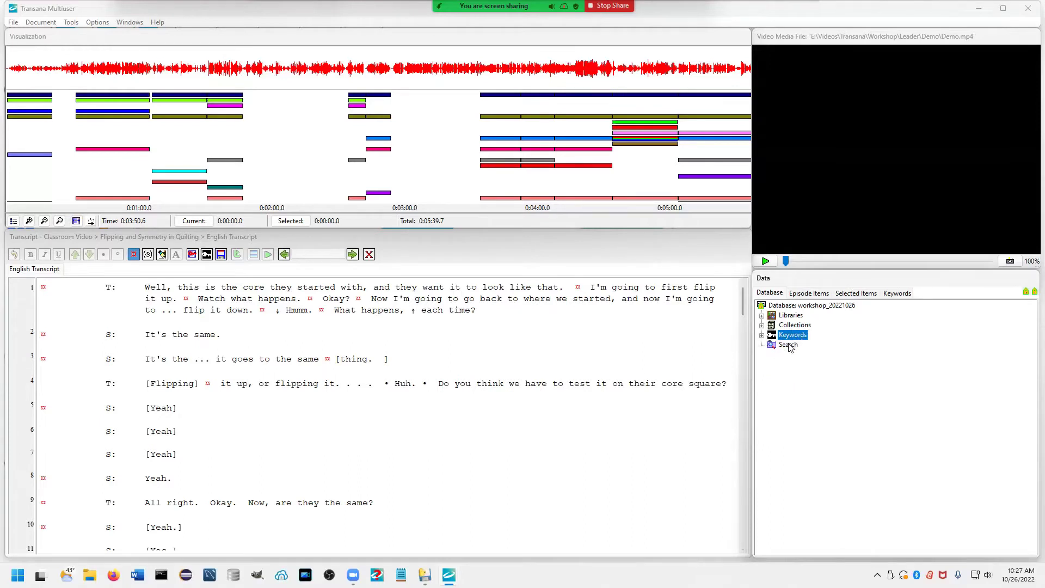
Step: Point out the Search node, expand Collections to review its entries, and collapse the branch again
click(789, 346)
click(762, 326)
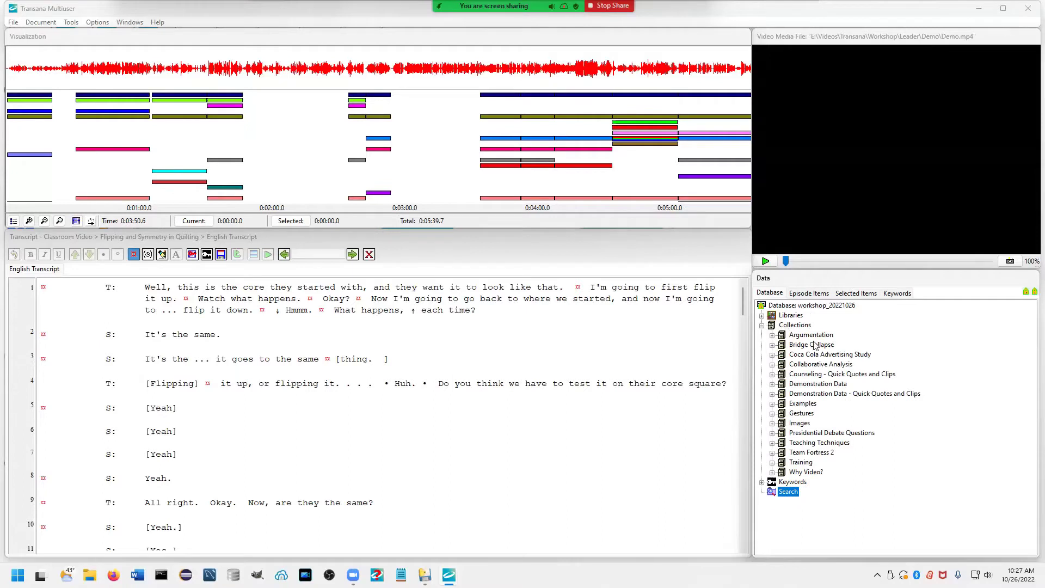
click(763, 325)
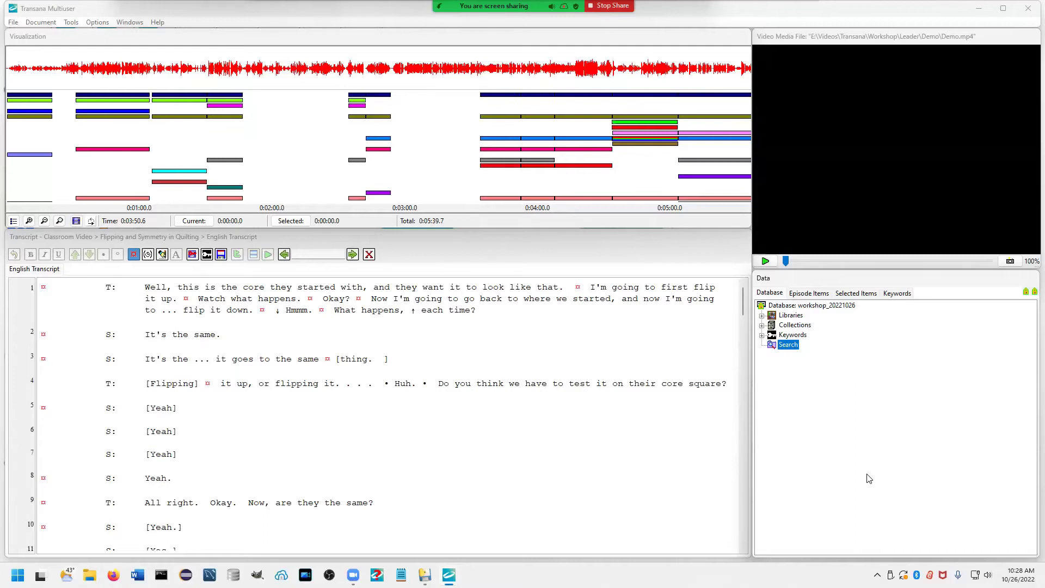
Step: Expand Libraries and add a library named Webinar Library with Math Concepts as its default keyword group
click(762, 317)
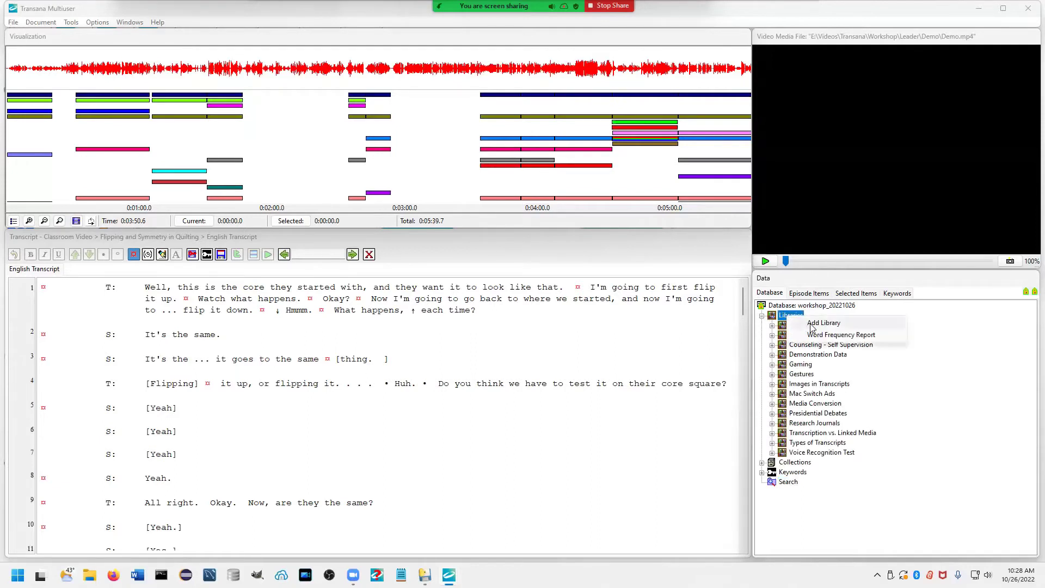
click(811, 325)
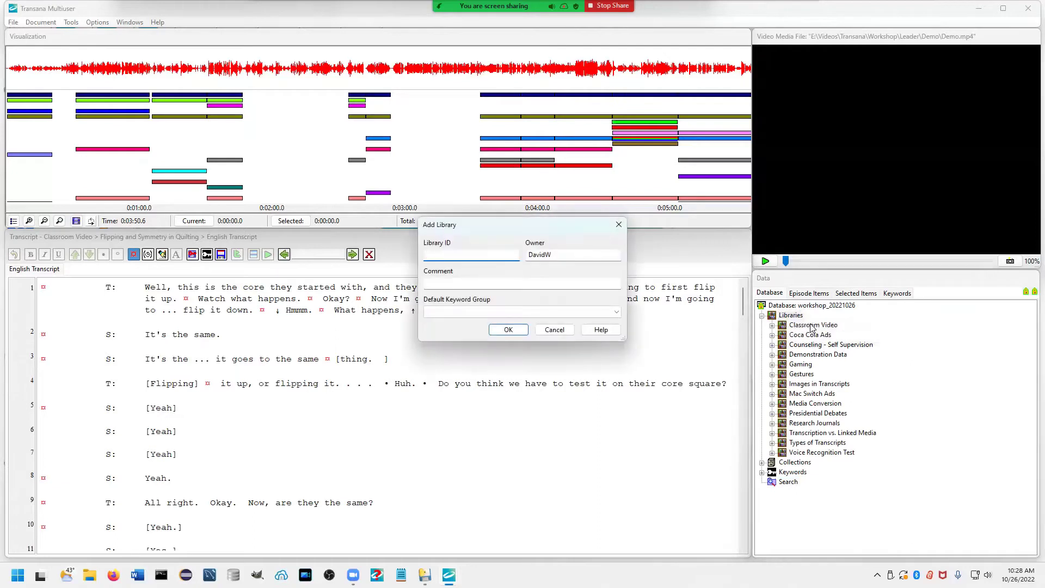
text(Webinar Library)
click(506, 330)
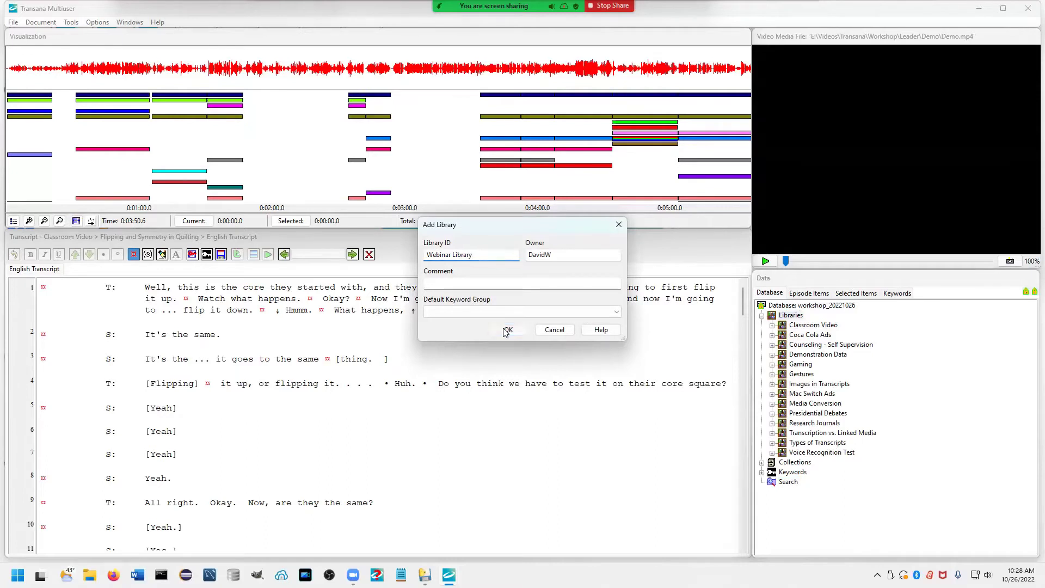
click(618, 312)
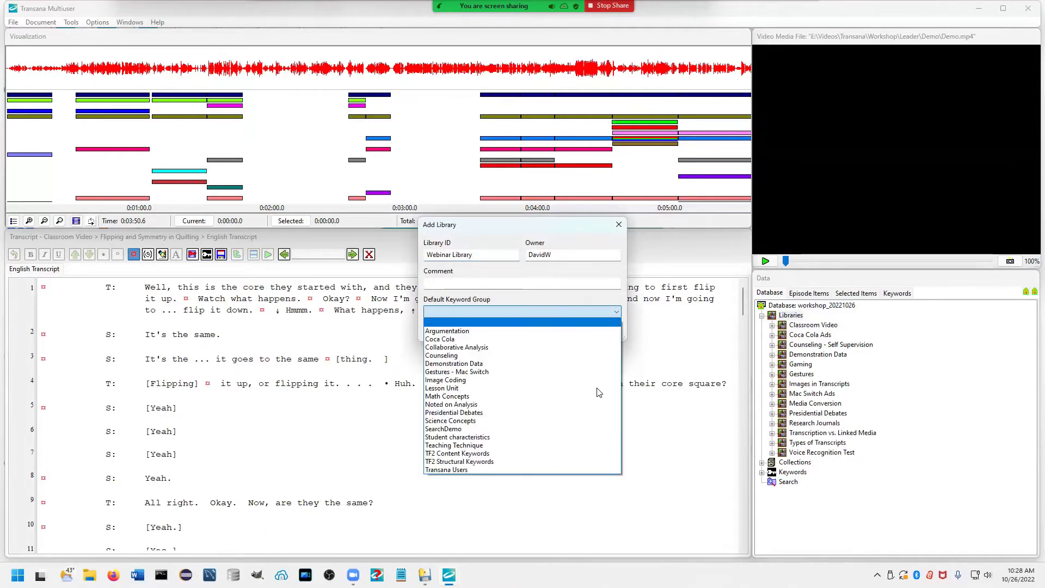
click(500, 396)
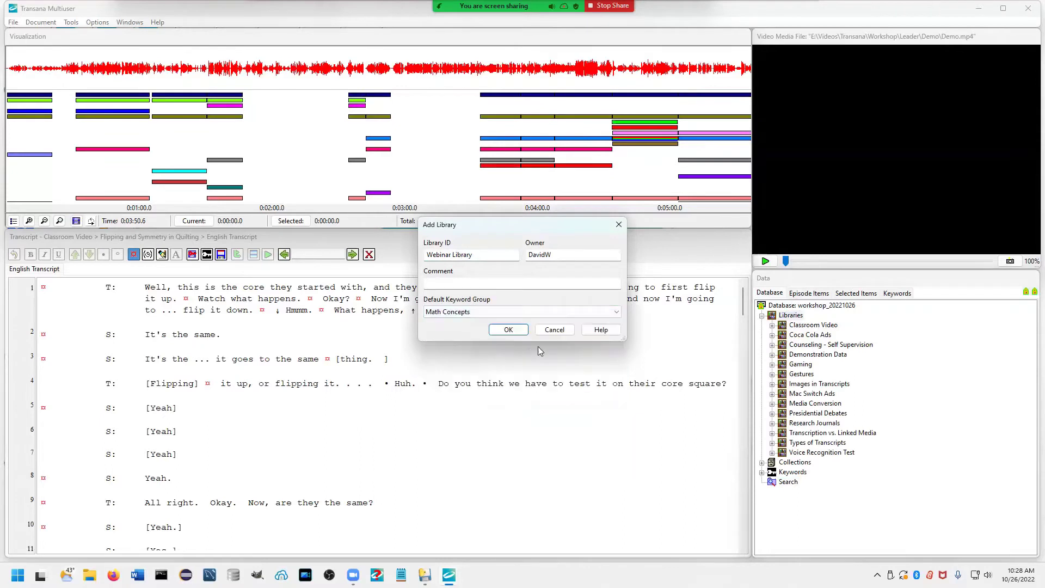
click(509, 329)
Step: Start a new episode in Webinar Library, using Demo.mp4 from the Demo folder as its media file
click(809, 462)
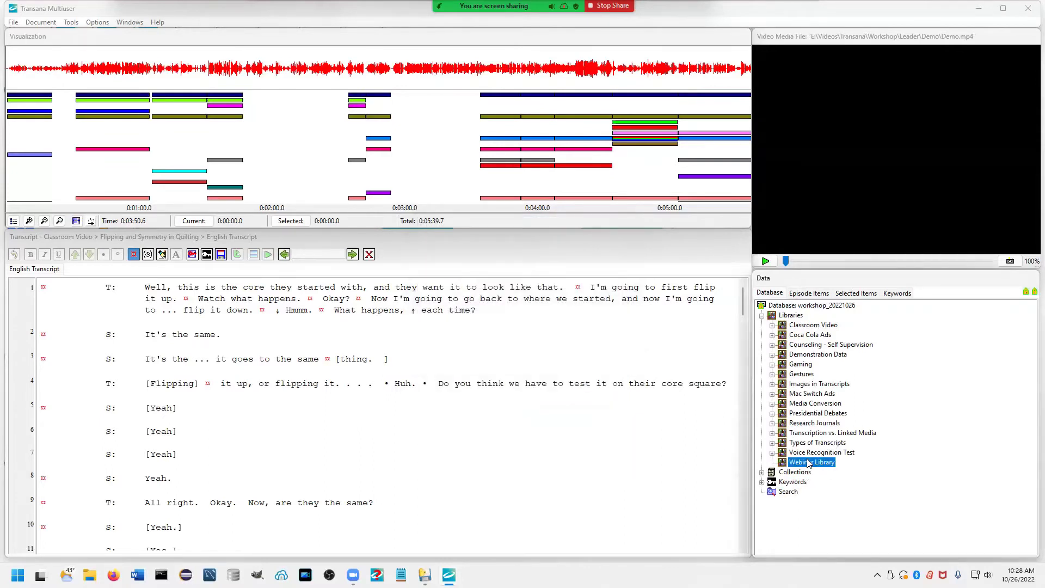
right_click(808, 462)
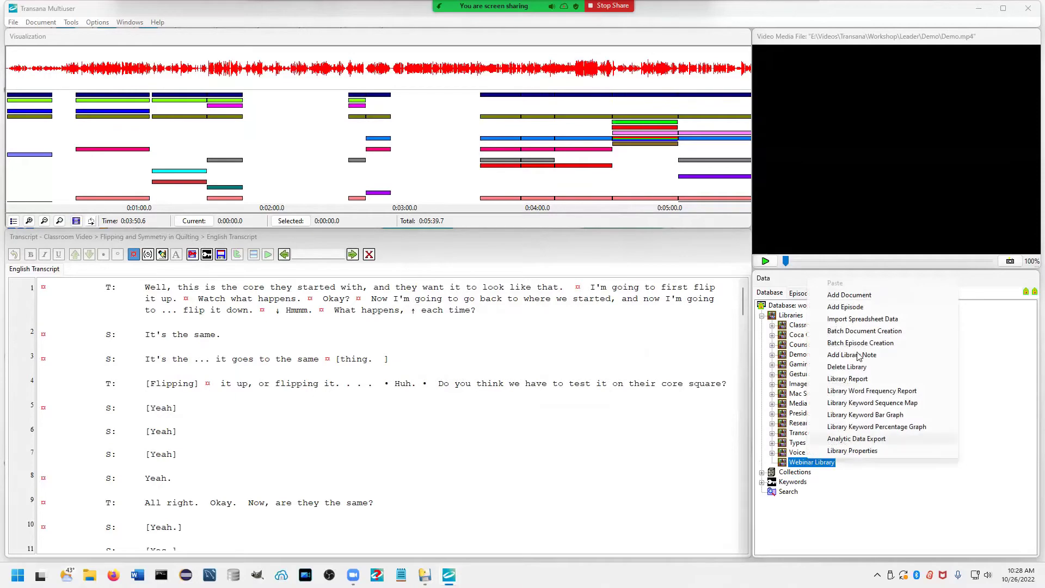
click(855, 308)
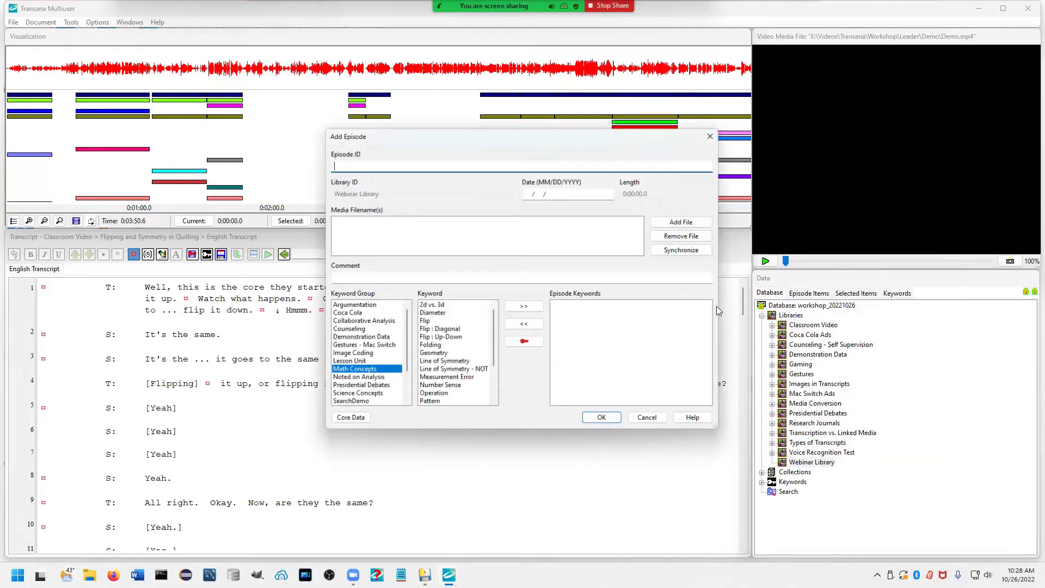
click(684, 222)
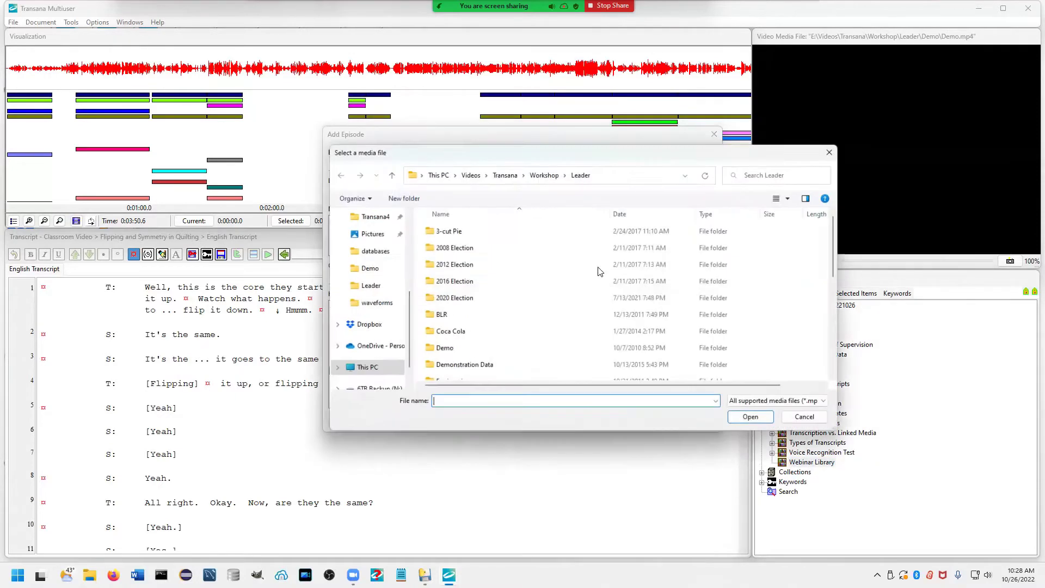
double_click(450, 349)
double_click(689, 246)
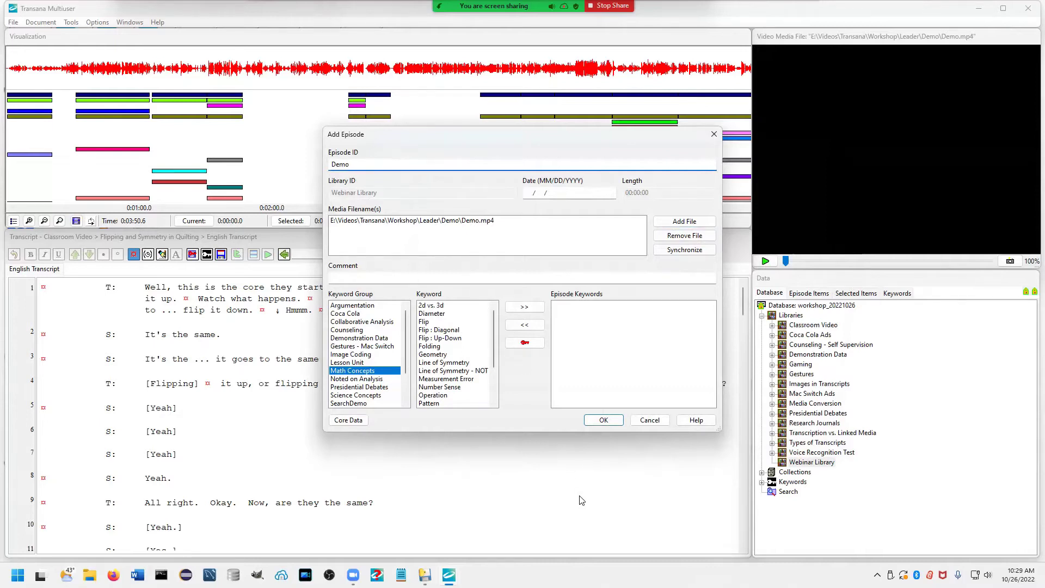
Step: Assign the Math Concepts : Geometry keyword to the Demo episode and save the episode
double_click(430, 354)
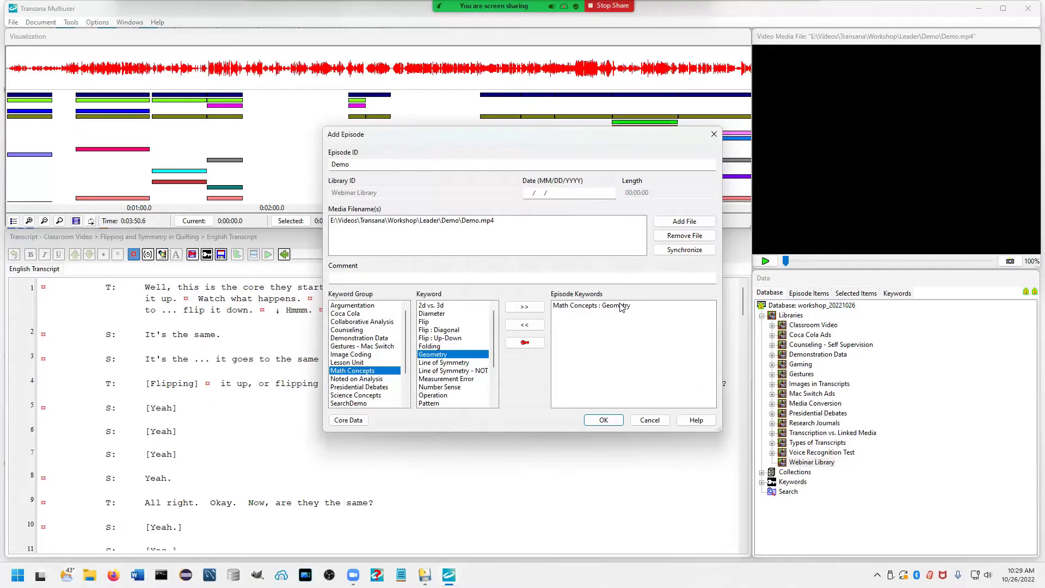
click(578, 306)
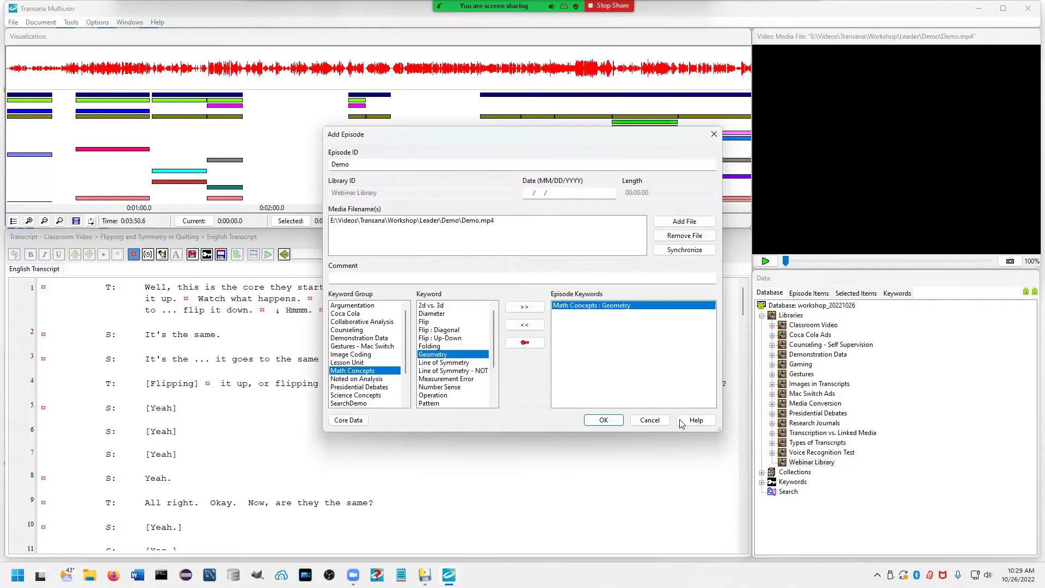
click(602, 420)
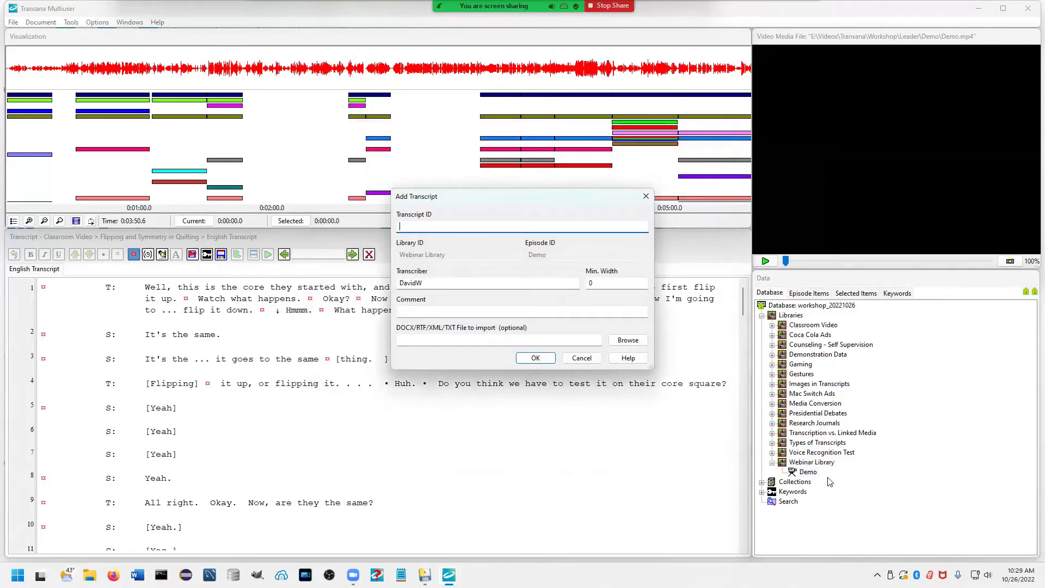
Step: Add a transcript to the Demo episode by importing Demo.xml
click(629, 342)
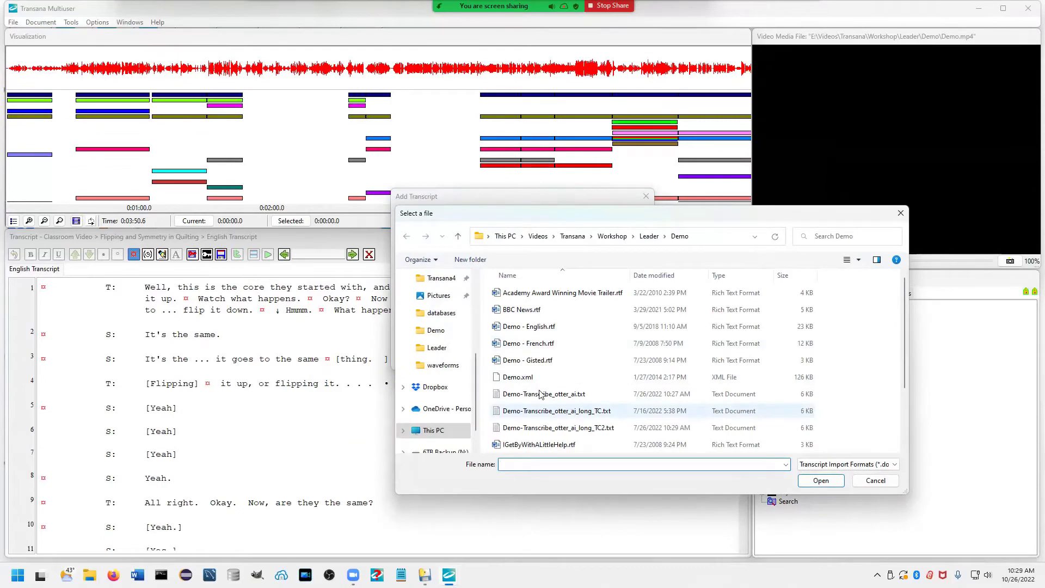
double_click(521, 376)
click(544, 358)
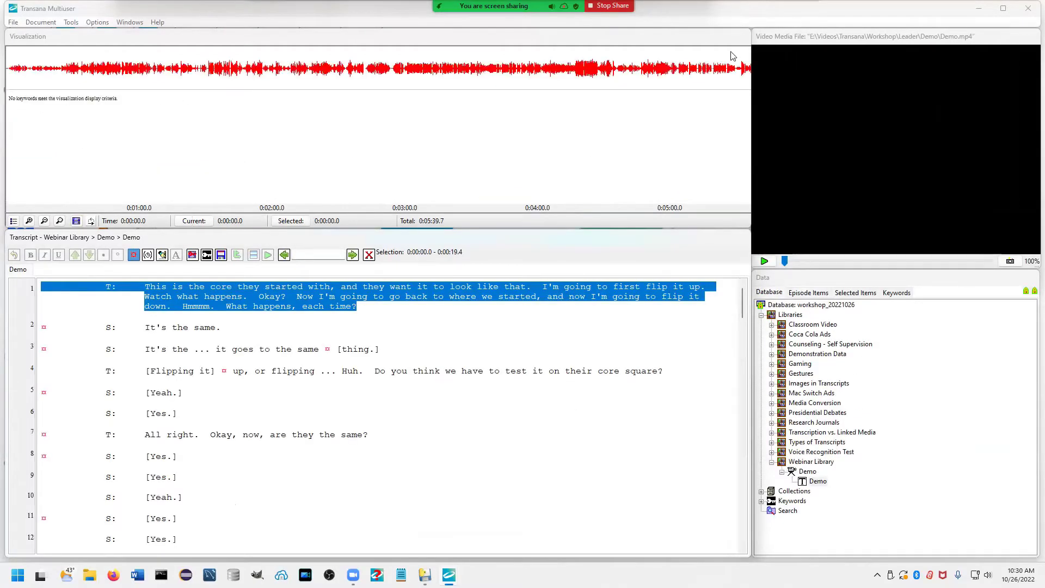
Step: Review Webinar Library, its Demo episode and the Demo transcript in the database tree, and skim the transcript text
click(829, 462)
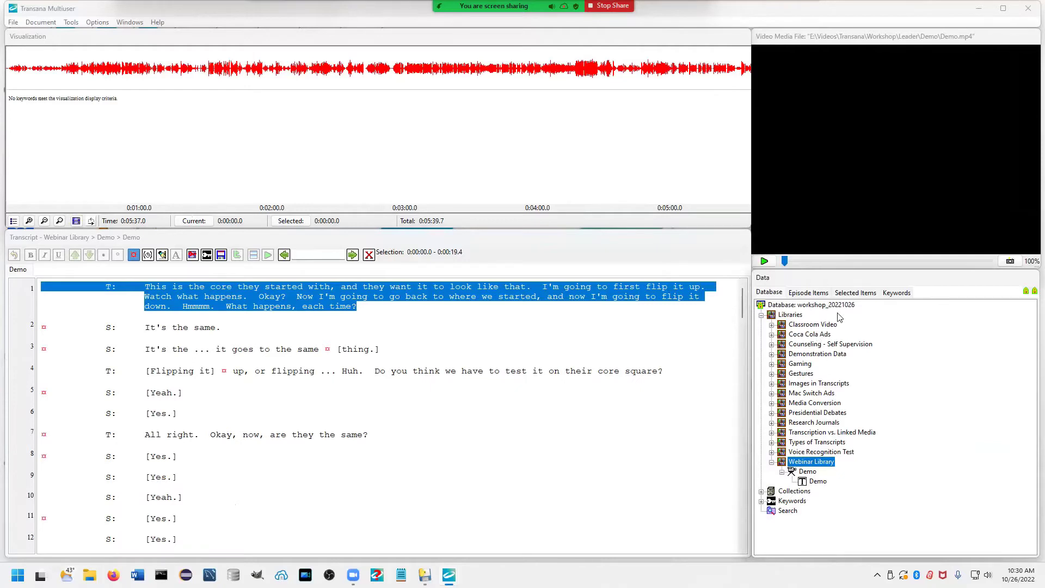
click(810, 472)
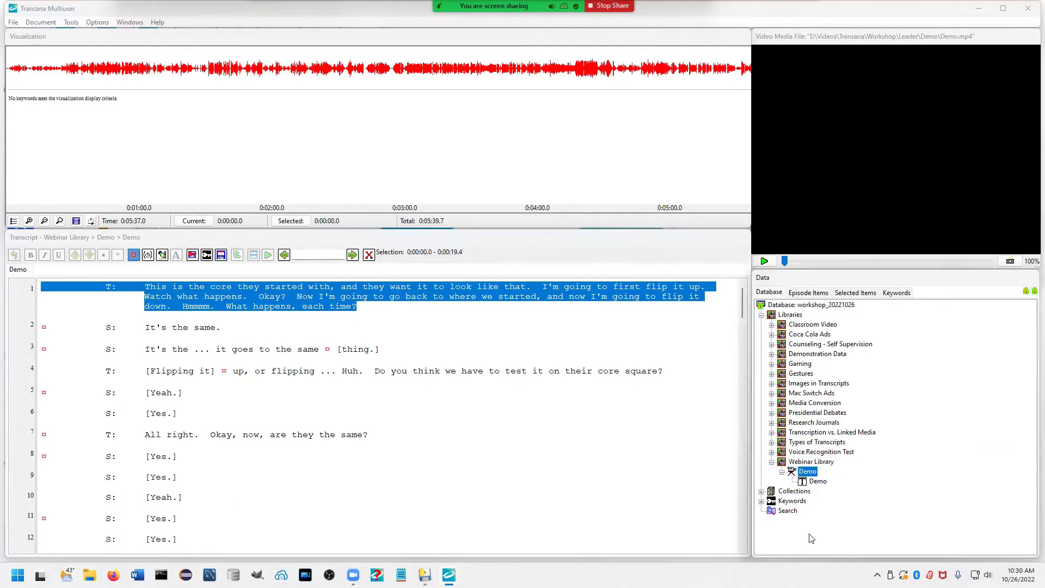
click(819, 483)
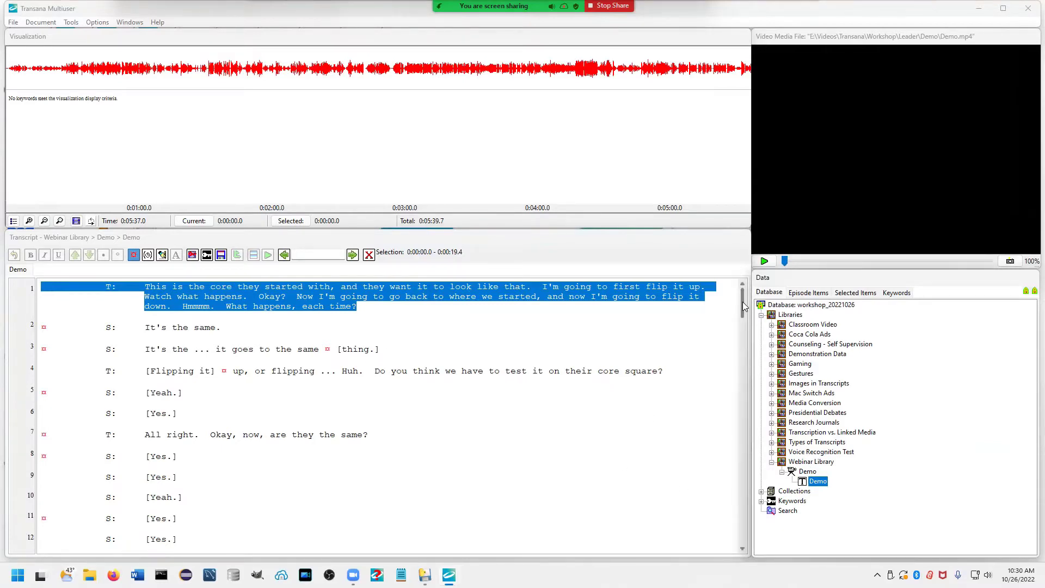
drag(744, 306, 743, 328)
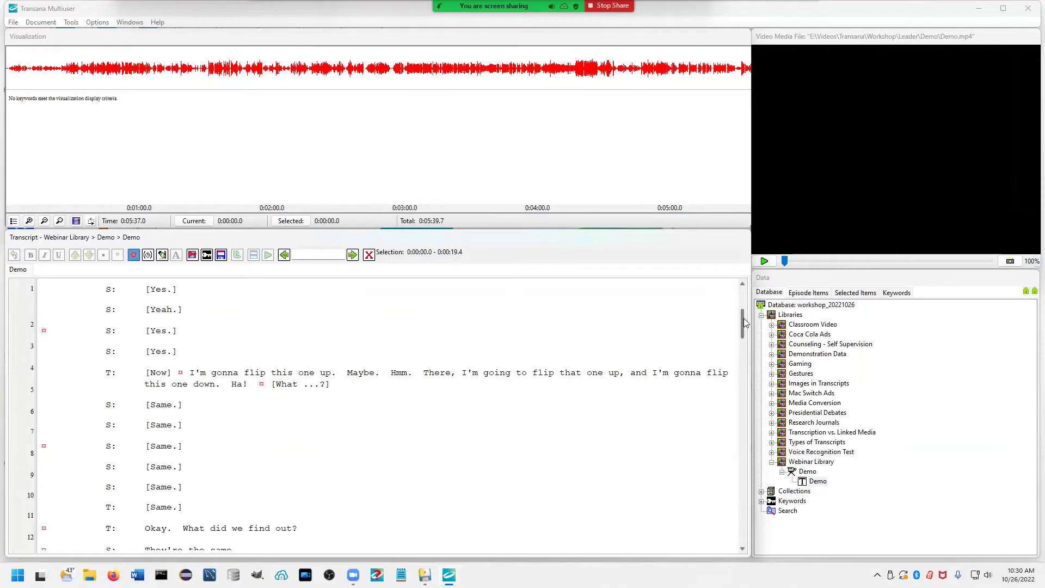
drag(741, 324, 744, 318)
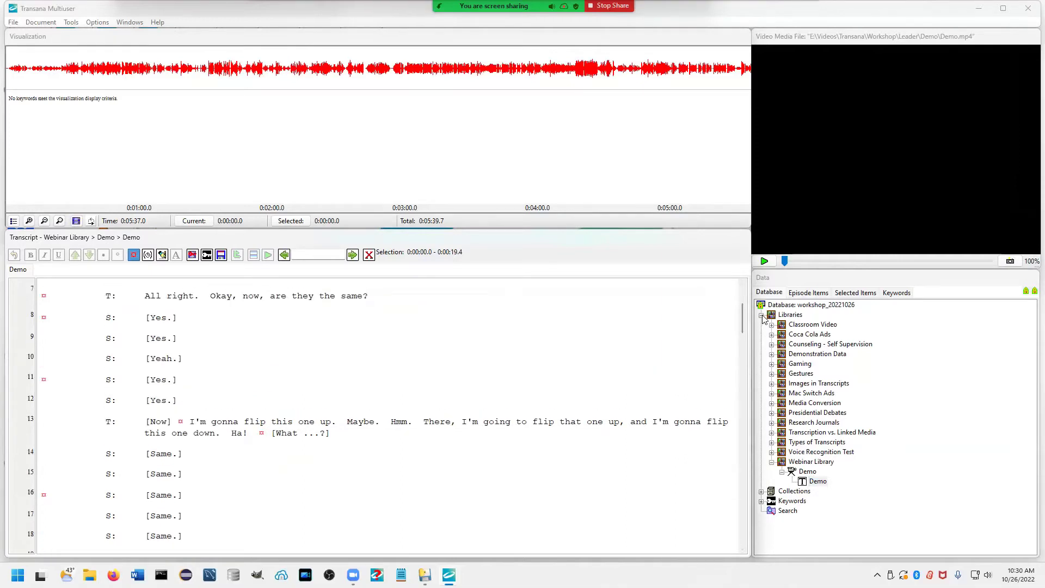
Step: Collapse Libraries, expand Collections, and select the Math_interactions collection
click(762, 314)
click(762, 325)
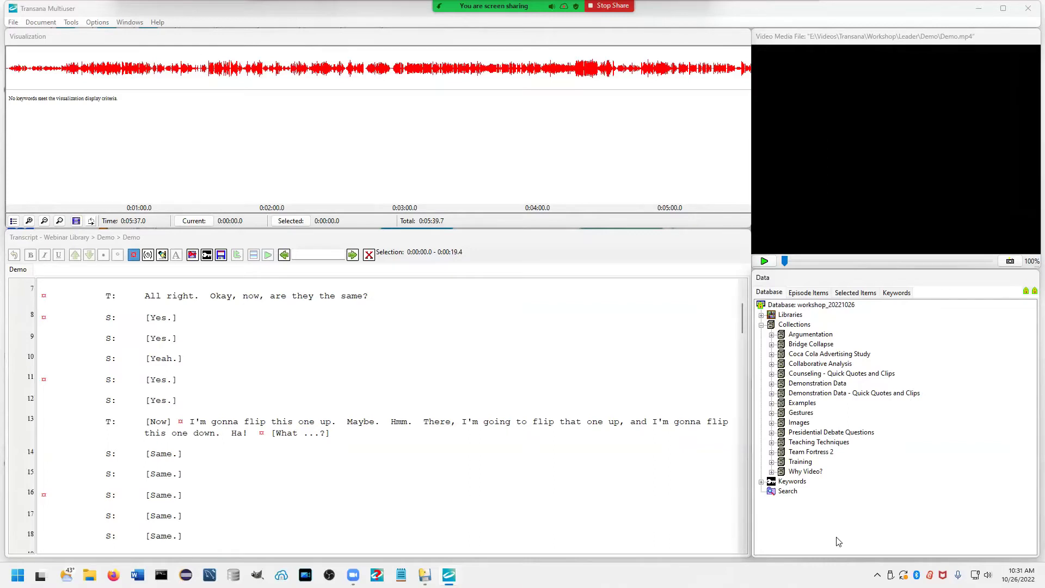
mouse_move(477, 8)
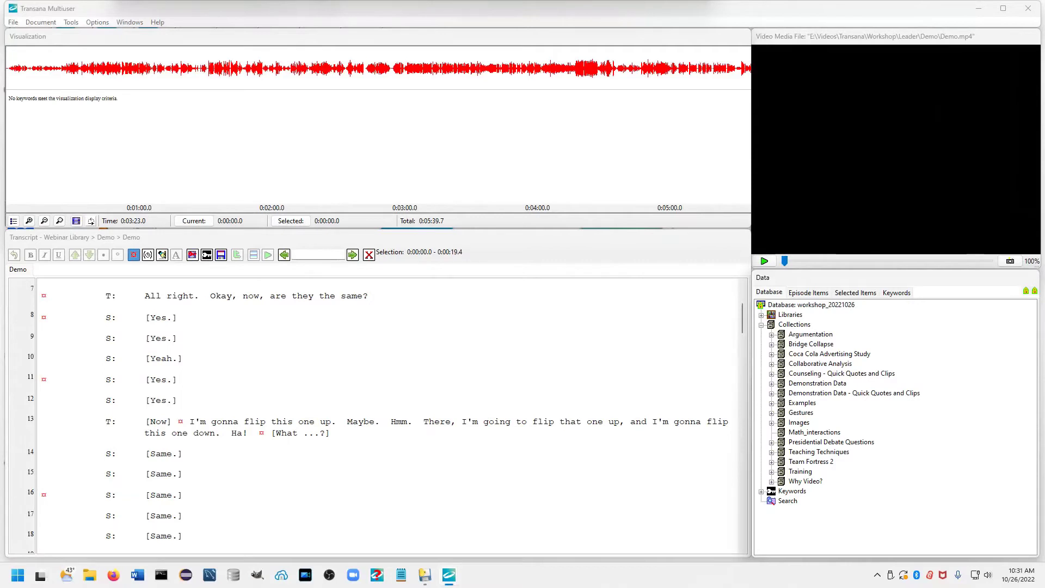
click(813, 436)
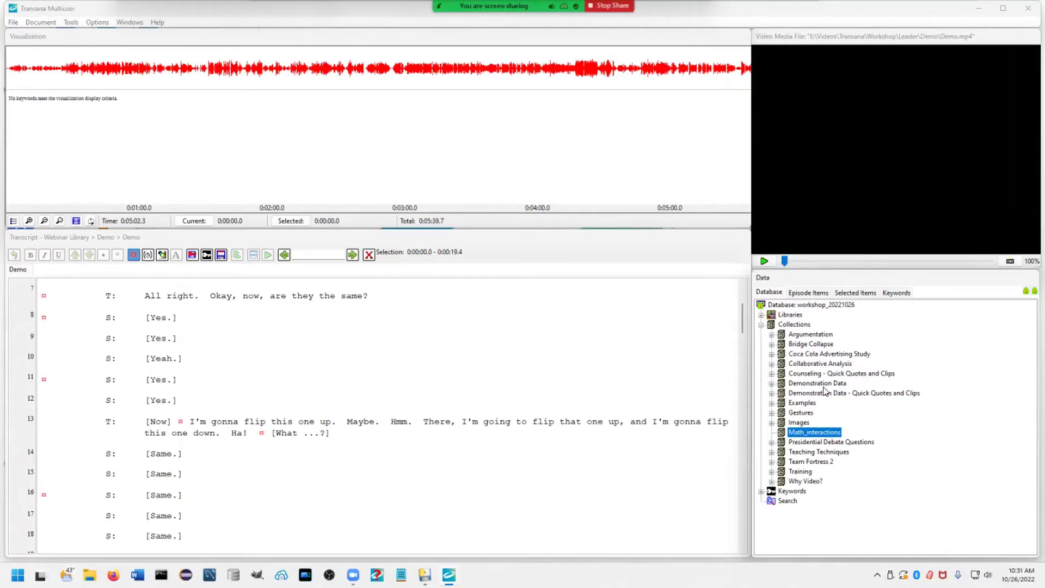
Step: Open the Transana Multiuser Model snapshot in the Collaborative Analysis collection and place its window clear of the screen edge
click(772, 364)
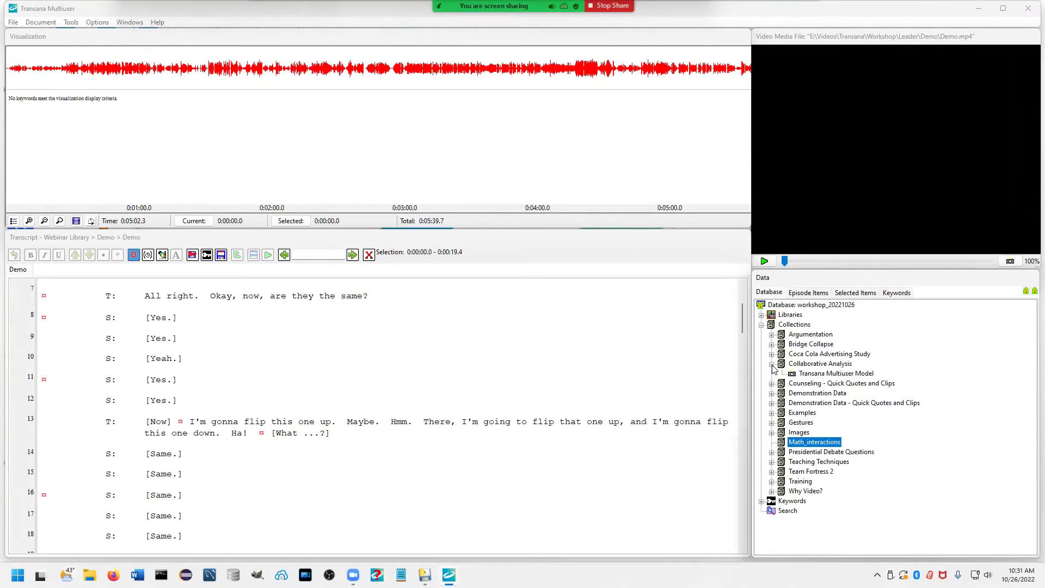
double_click(833, 374)
drag(270, 49, 559, 59)
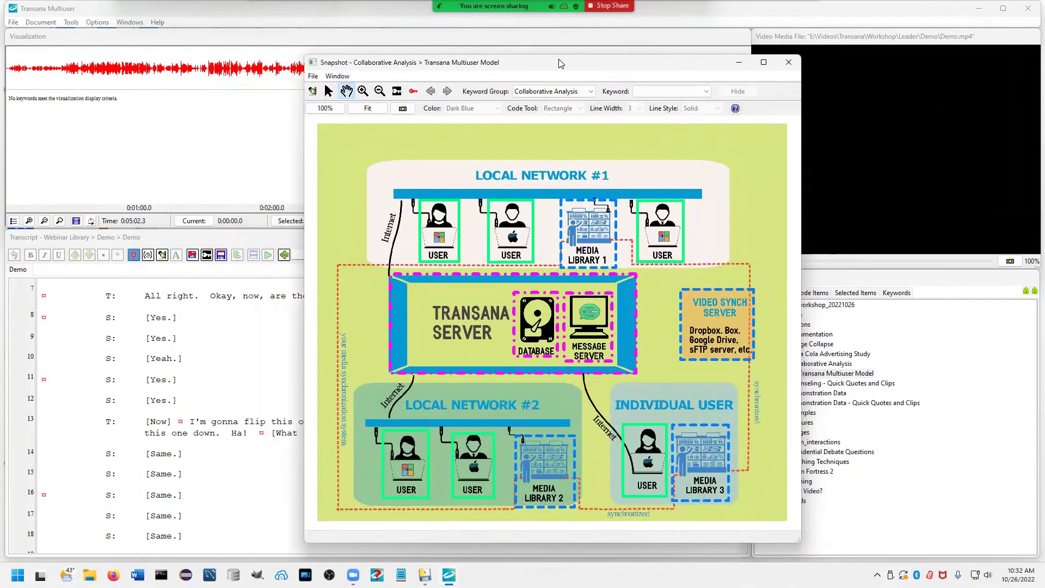
Step: Hide the snapshot's coding shapes for the Local, Media Sharing System and Transana Server keywords
click(687, 93)
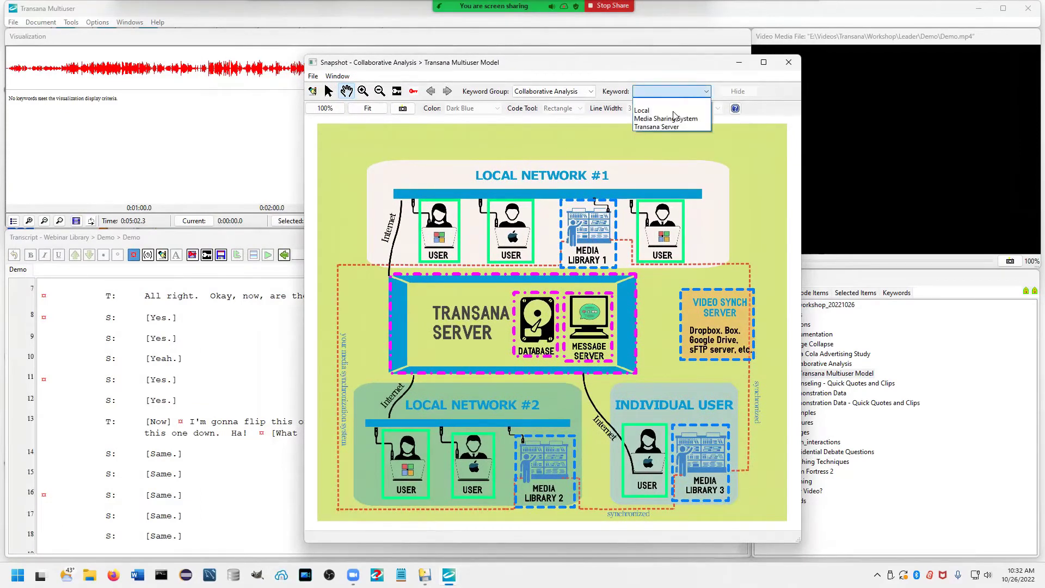
click(673, 110)
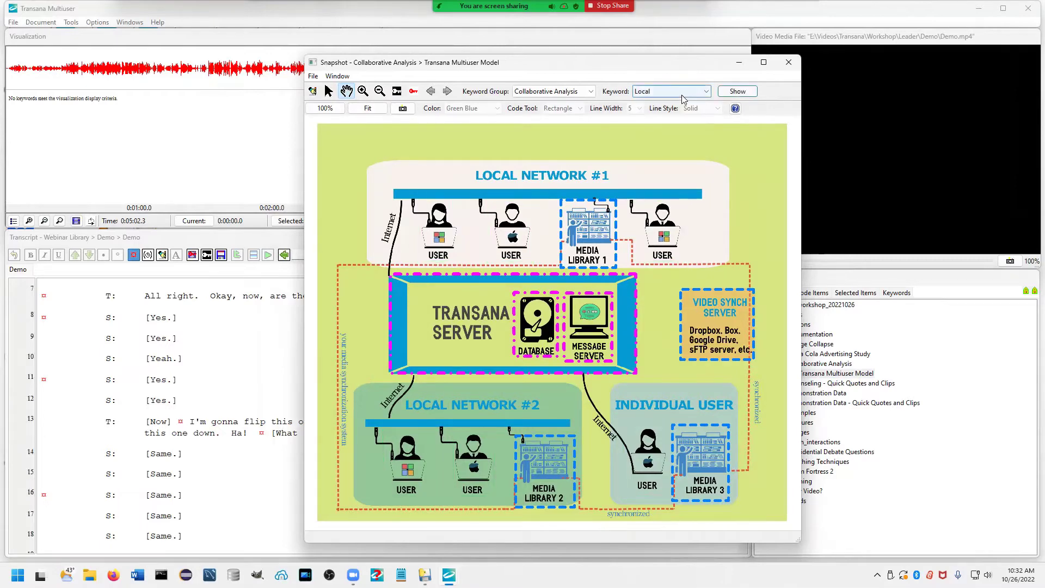
click(684, 98)
click(694, 110)
click(735, 92)
click(687, 97)
click(672, 127)
click(738, 91)
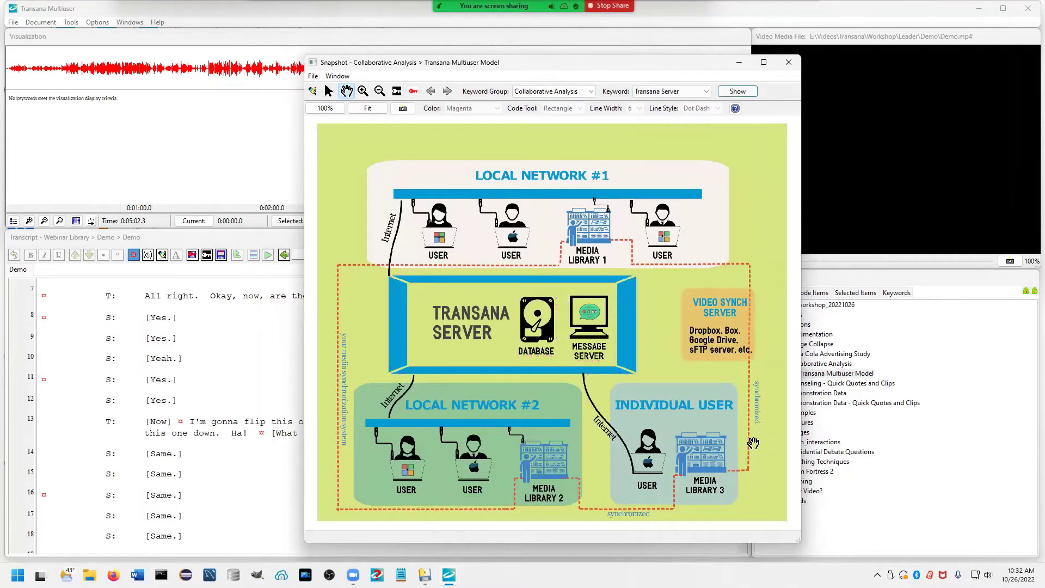
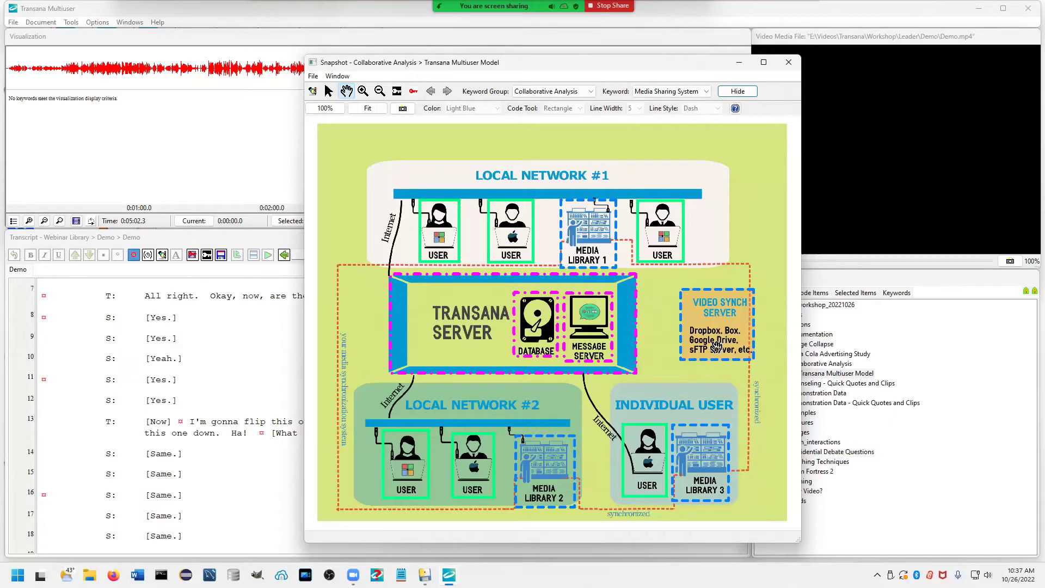
Step: Move the Transana Multiuser Model snapshot window aside so that it uncovers the database tree
drag(647, 69, 460, 53)
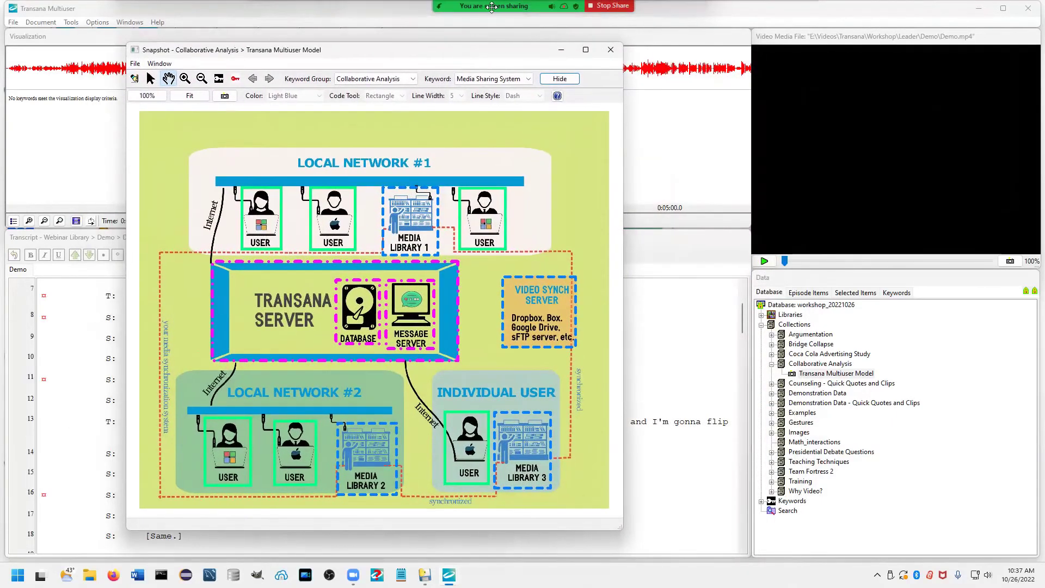
Step: Close the Transana Multiuser Model snapshot, collapse the Collaborative Analysis collection, and select the Math_interactions collection
mouse_move(494, 6)
click(611, 50)
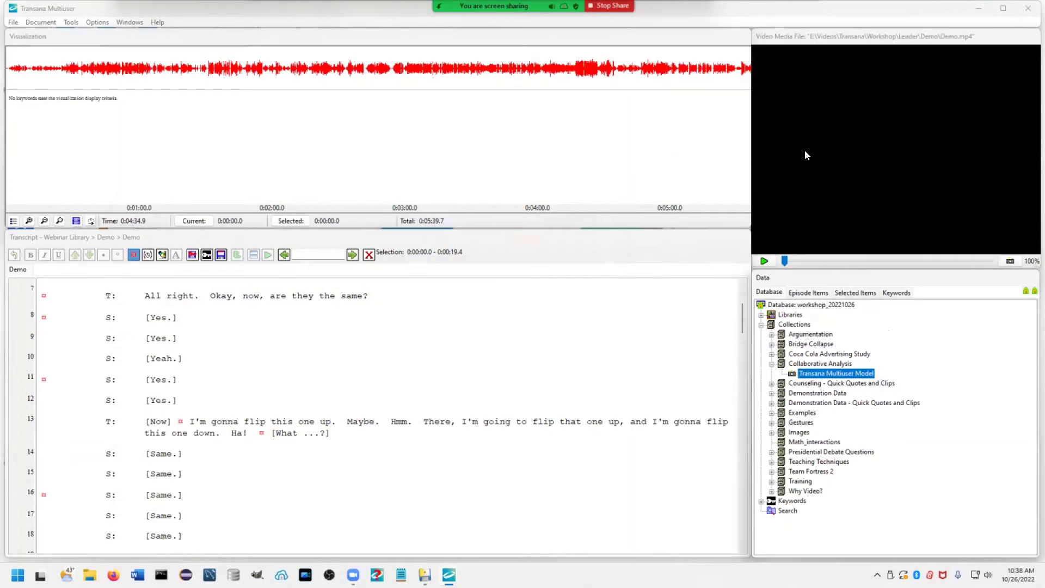
click(771, 364)
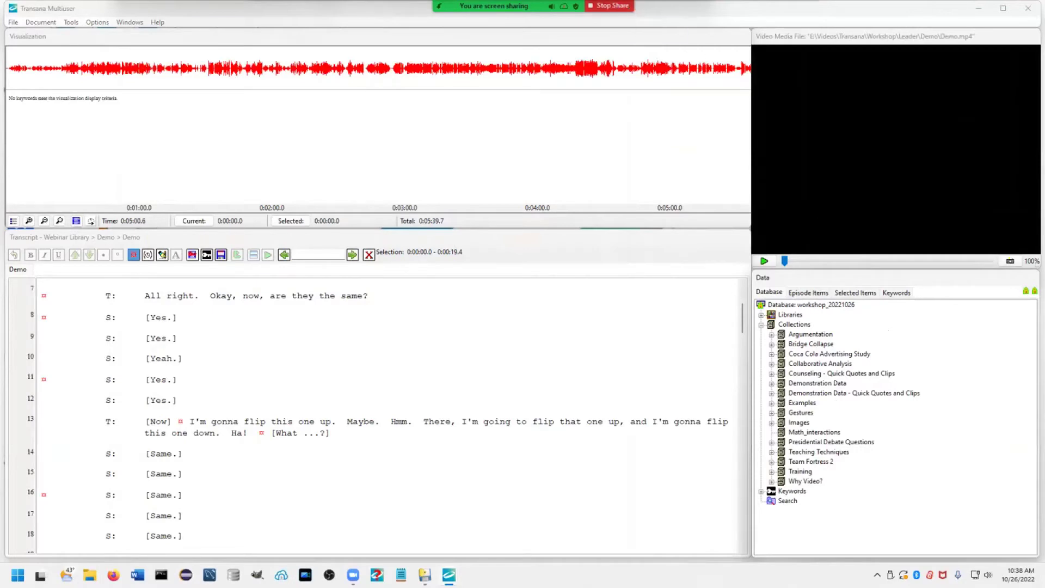
click(822, 433)
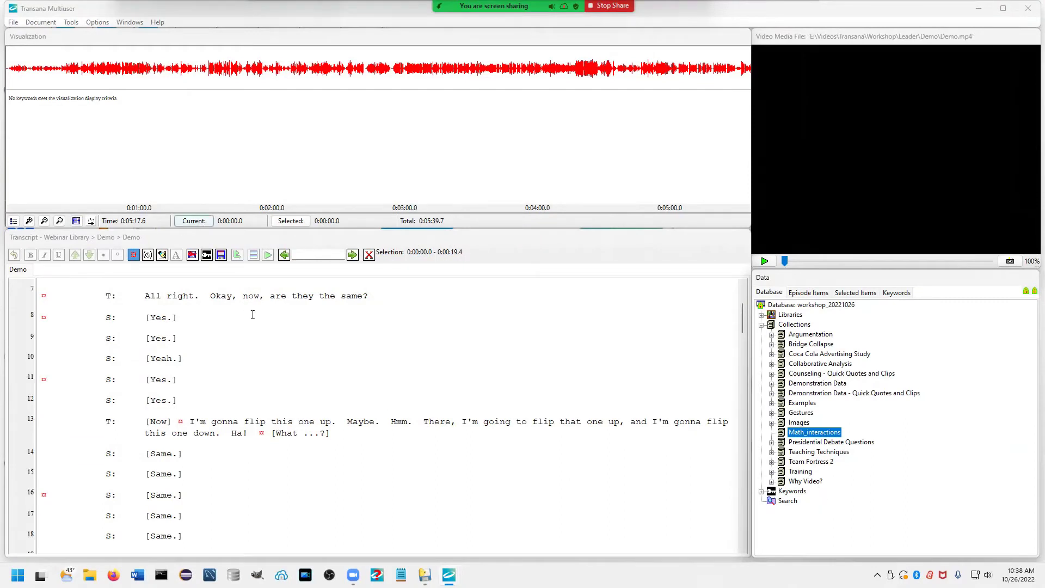
Step: Select the up-down flip passage in transcript lines 25 to 28 and quick-code it with the Math Concepts keywords Flip and Flip : Up-Down
drag(741, 313, 744, 357)
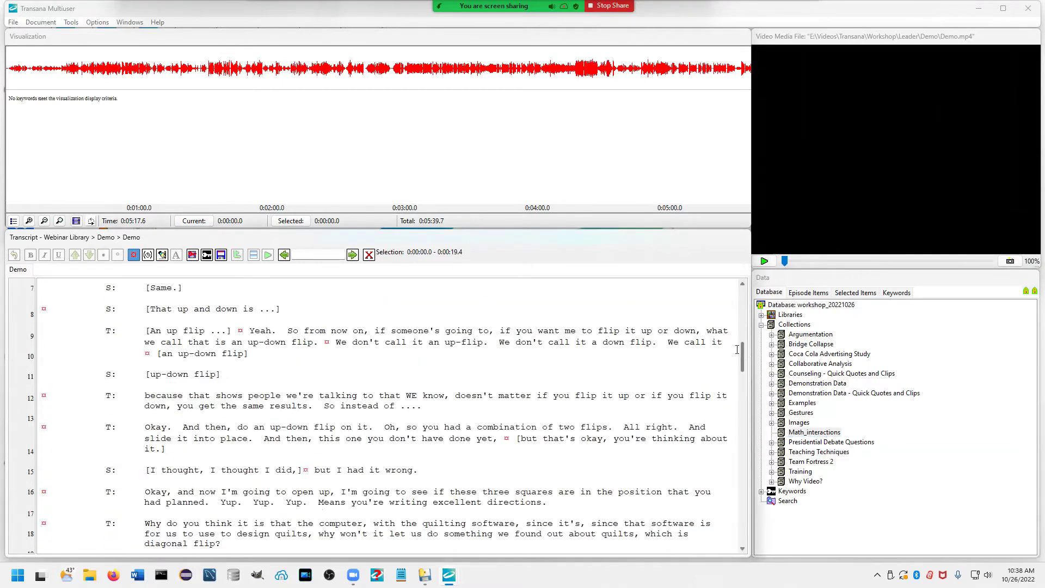
drag(105, 330, 729, 439)
click(761, 491)
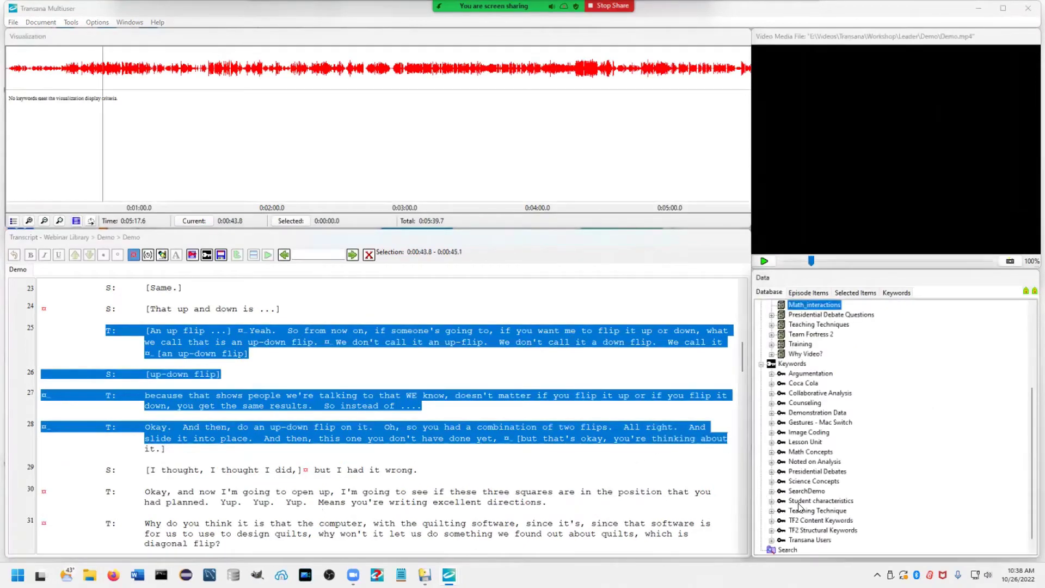
click(771, 451)
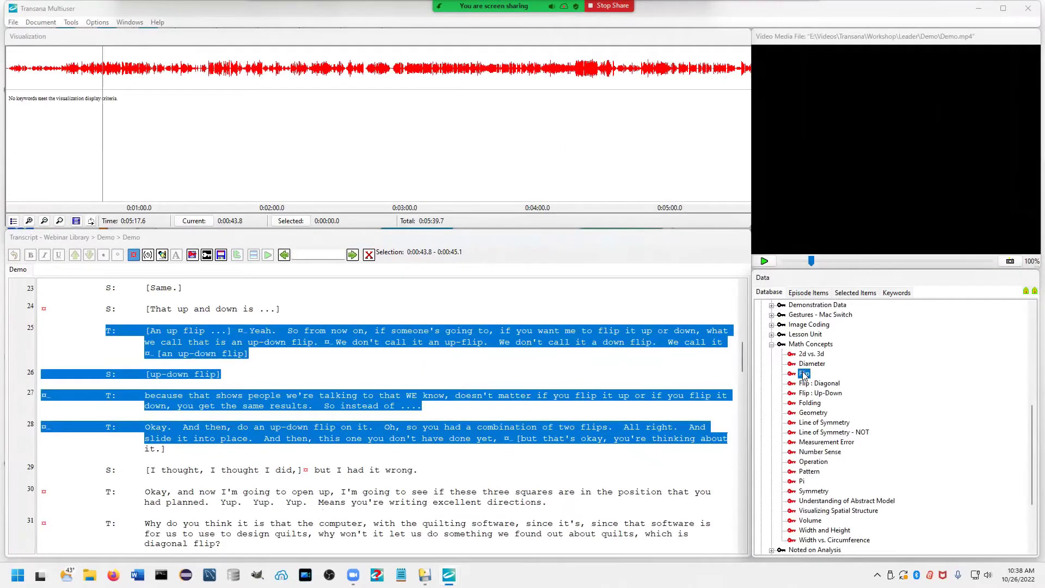
drag(804, 374, 592, 355)
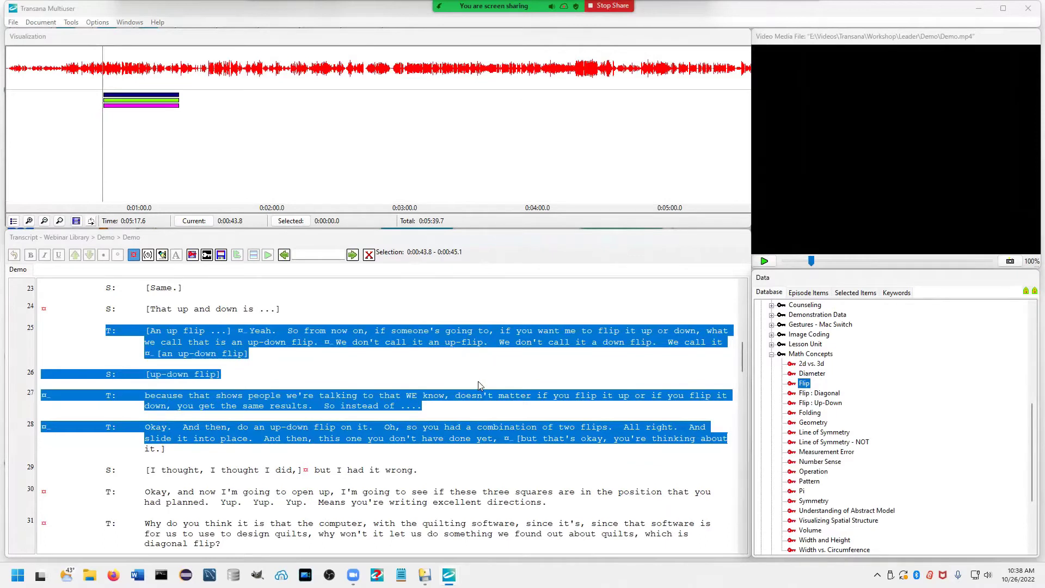
click(836, 404)
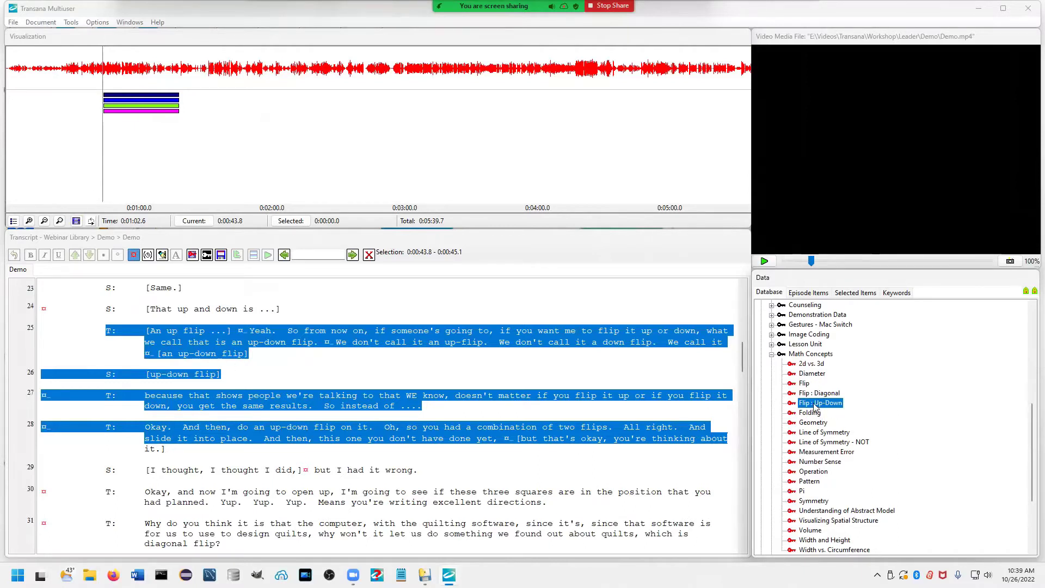
Step: Locate the presenter's own Quick Quotes and Clips collection in the database tree, and reselect the Math_interactions collection
scroll(784, 329, up, 3)
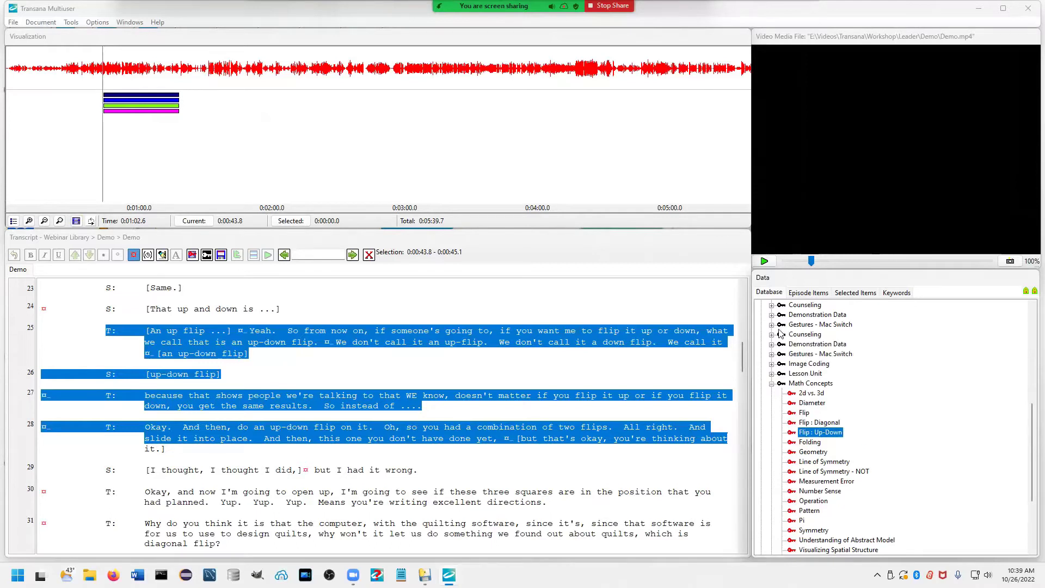
scroll(785, 353, up, 3)
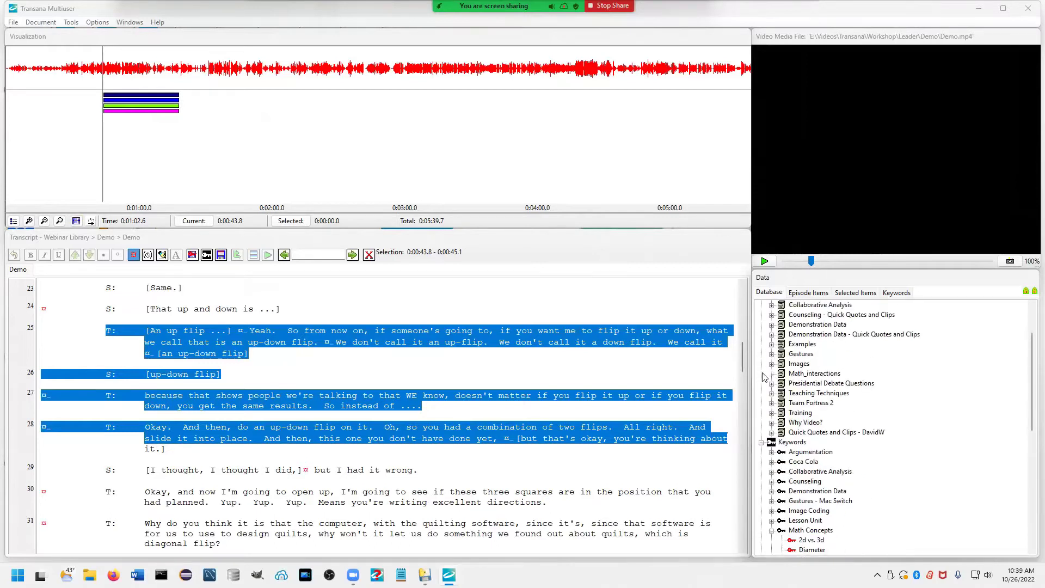
click(813, 432)
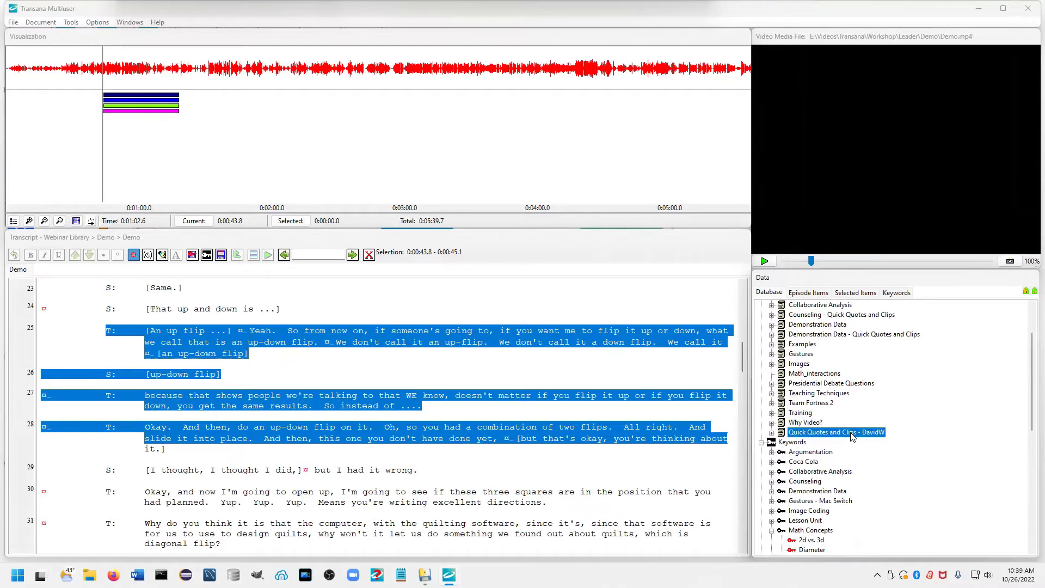
click(816, 374)
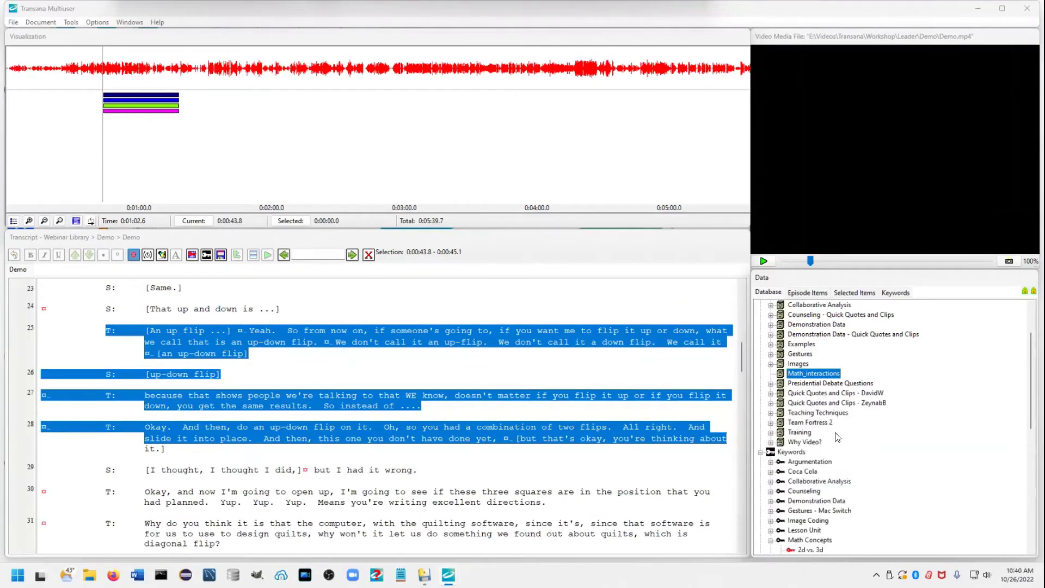
Step: Expand the colleague's Quick Quotes and Clips collection, select Quick Clip 3, and inspect its coding bars in the visualization
click(845, 404)
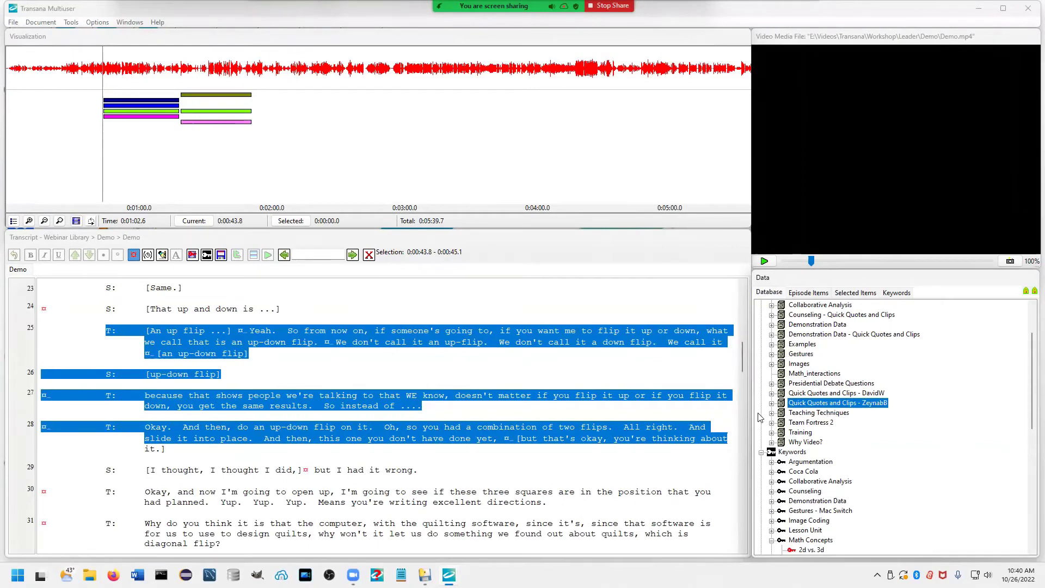
click(772, 403)
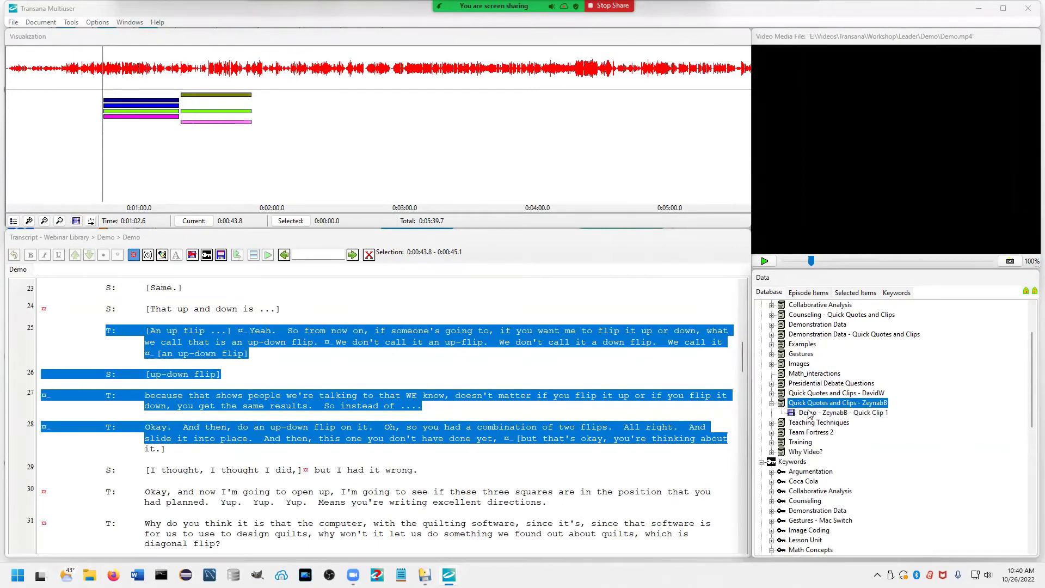
click(810, 412)
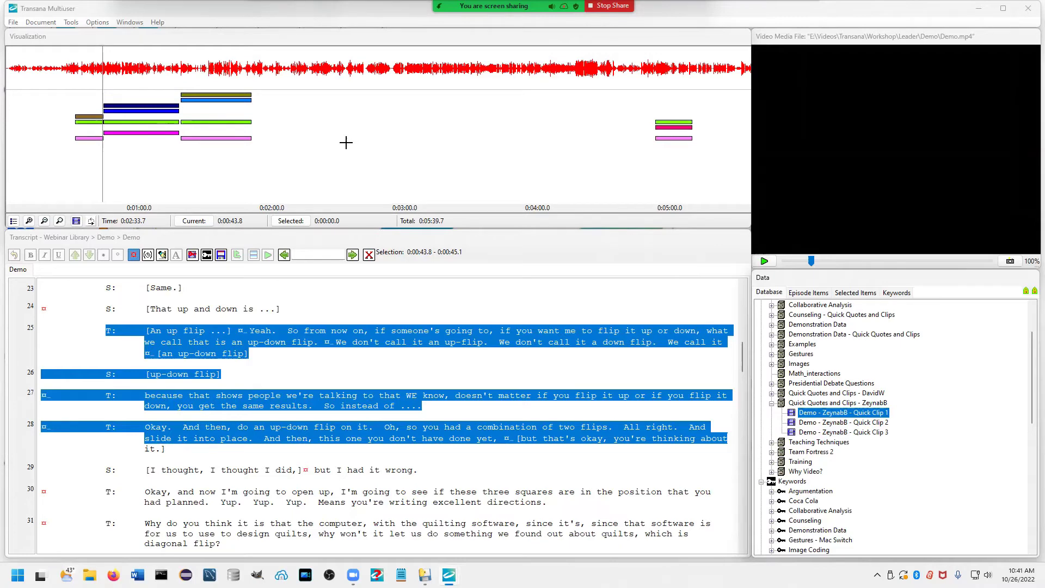
click(867, 433)
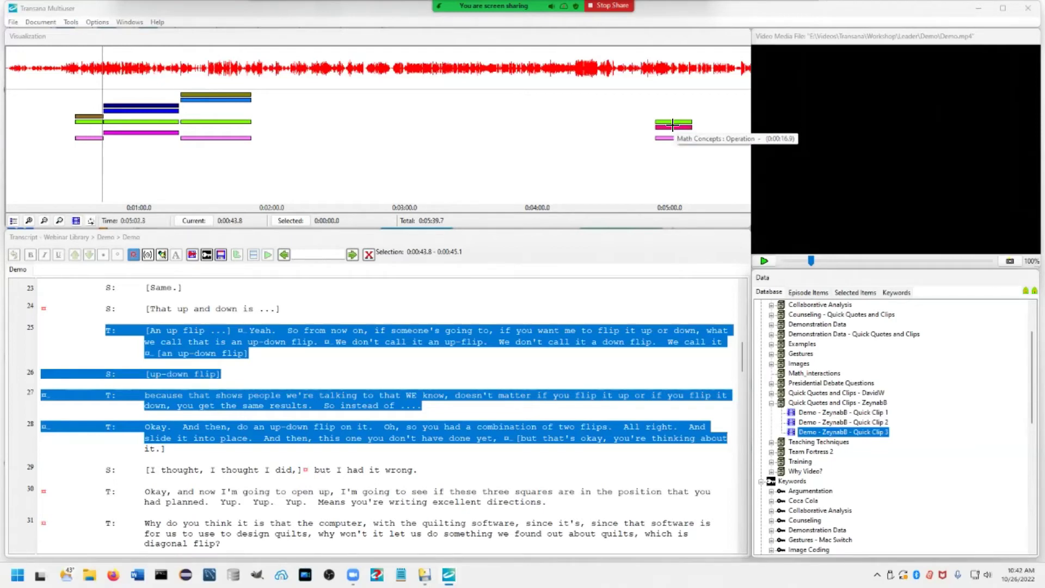
Step: Open the Transana chat window for messaging the other users of the shared database
click(98, 22)
click(97, 20)
click(73, 21)
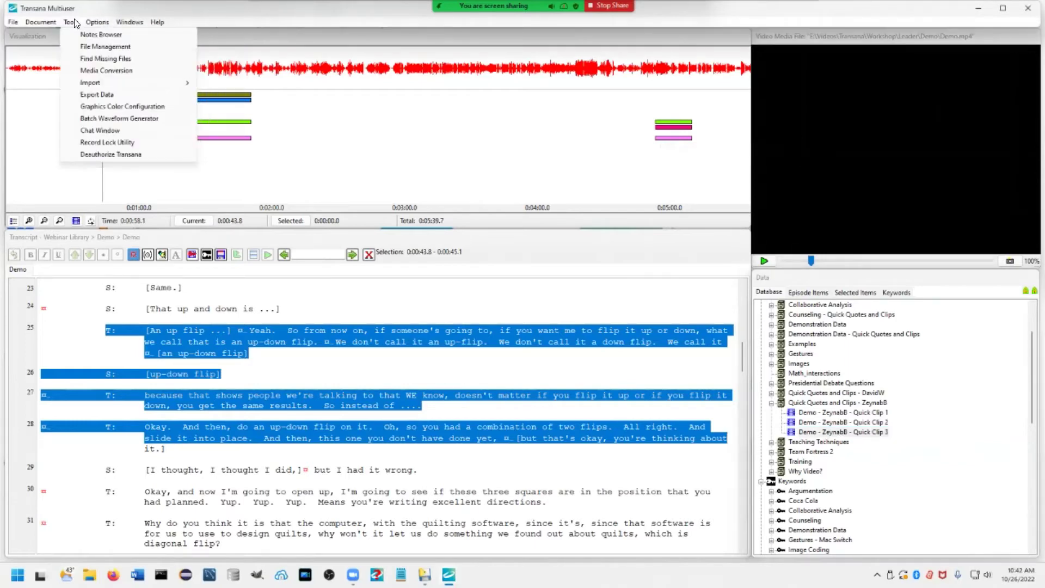
click(98, 131)
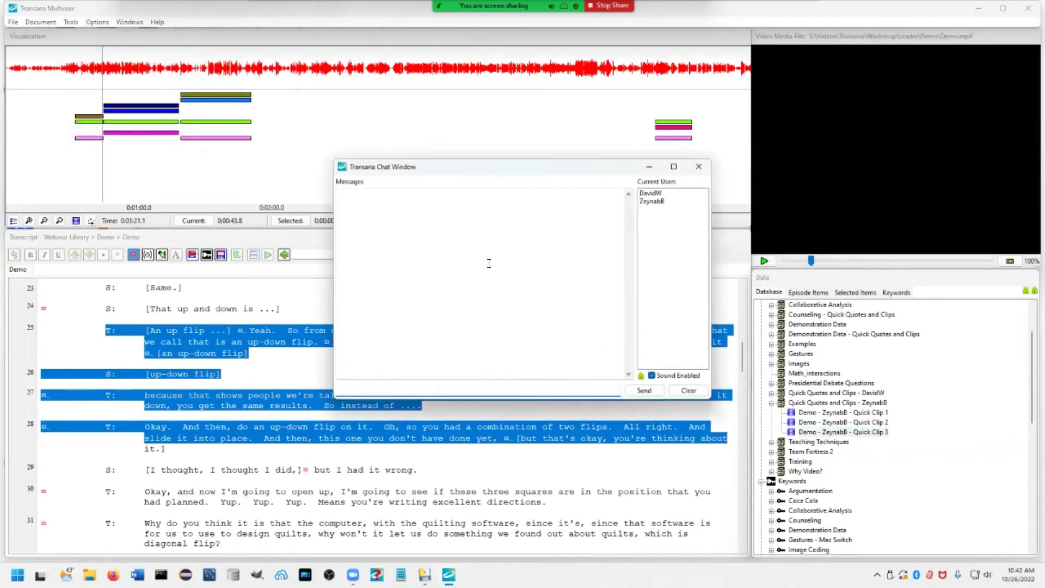
Step: Greet the colleague, send "let's talk about coding for your Quick Clip 3. Why math Concepts Operations??", and close the chat after the reply
text(hey zeyna)
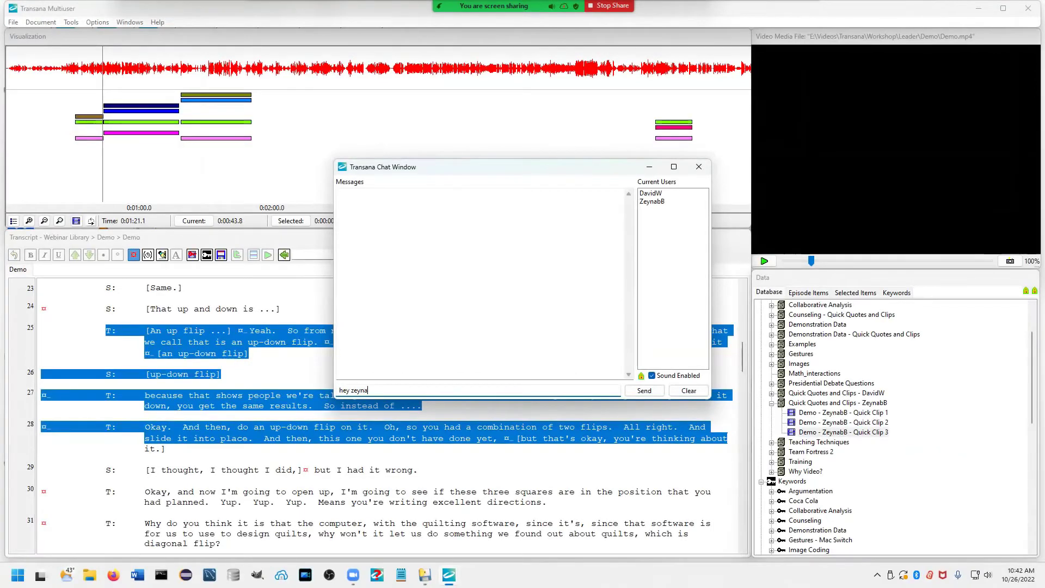
text(b, let's talk about cod)
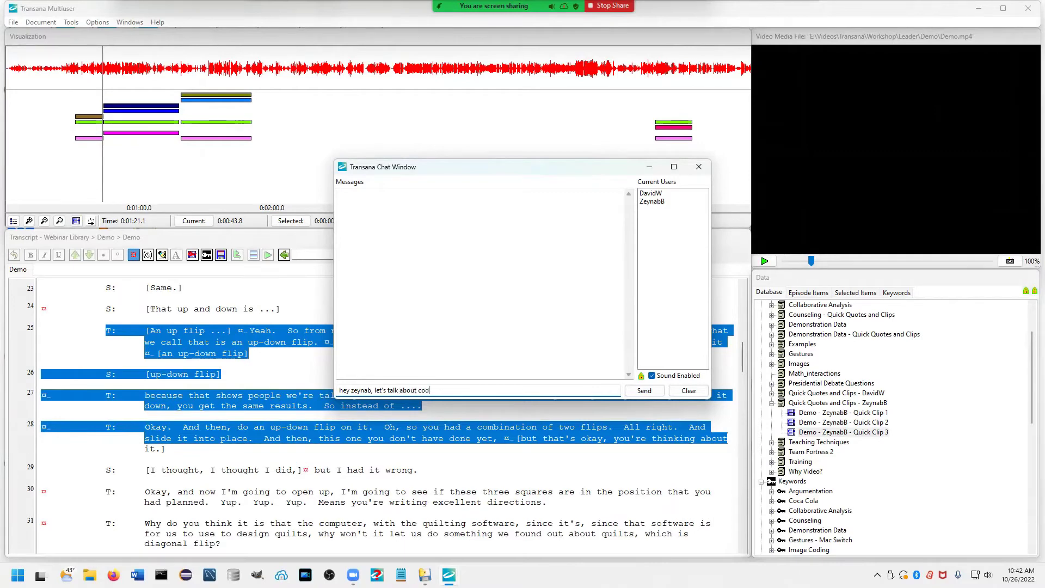
text(ing for your)
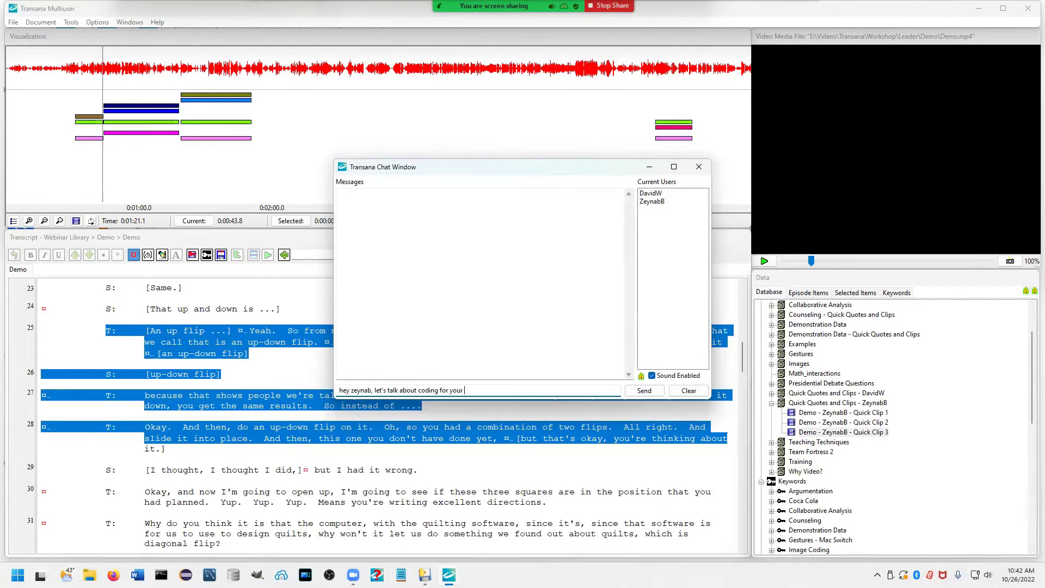
text( Quick Clip 3.  Why)
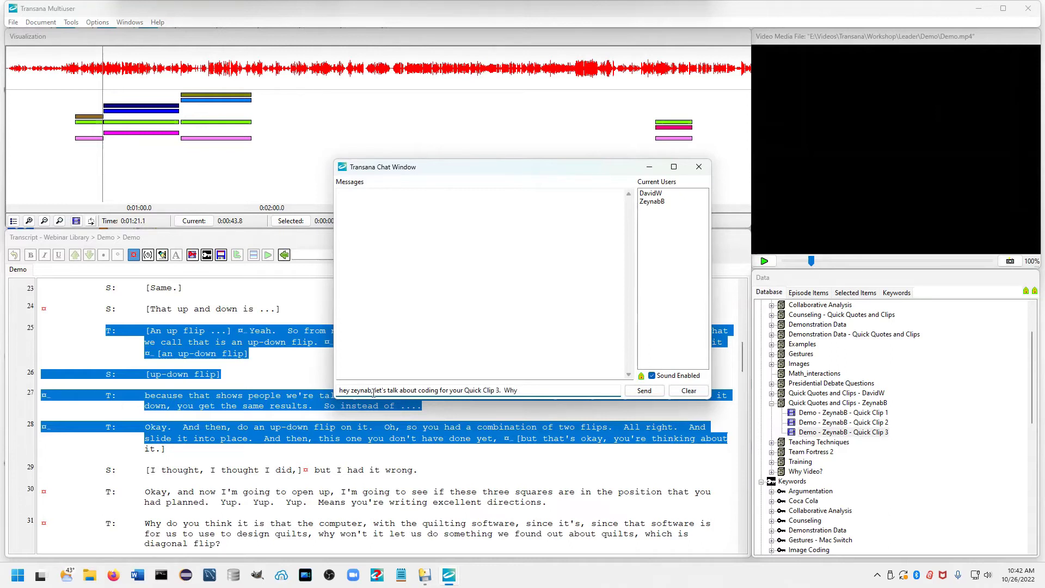
mouse_move(664, 126)
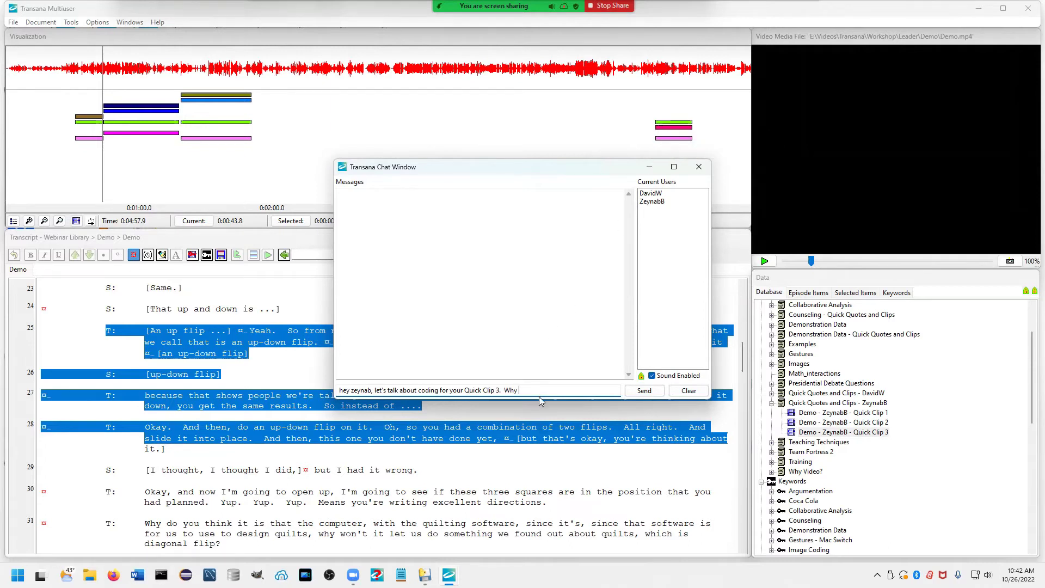
text(math Concepts Operations??)
click(648, 390)
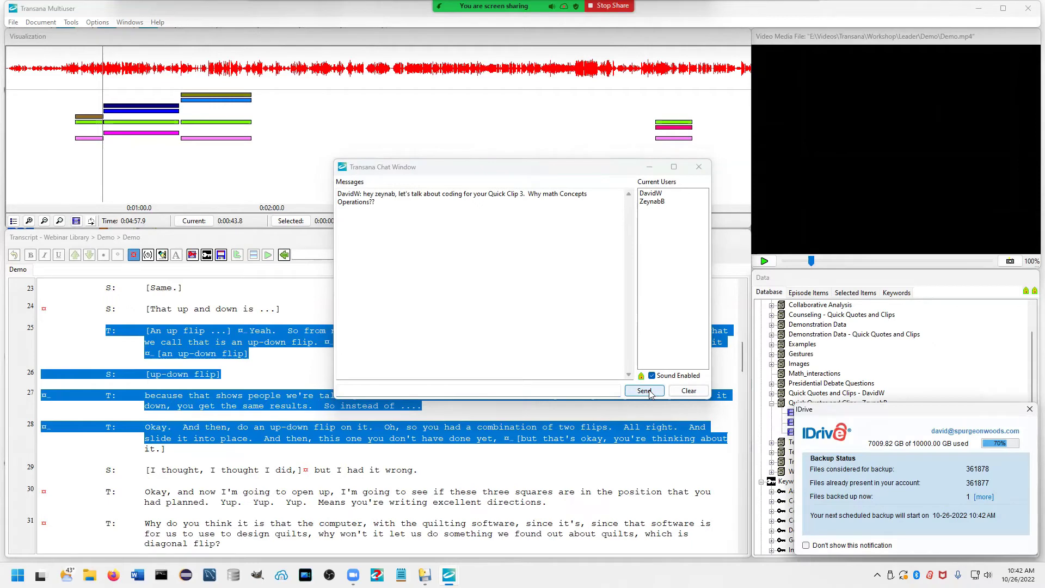
click(1029, 410)
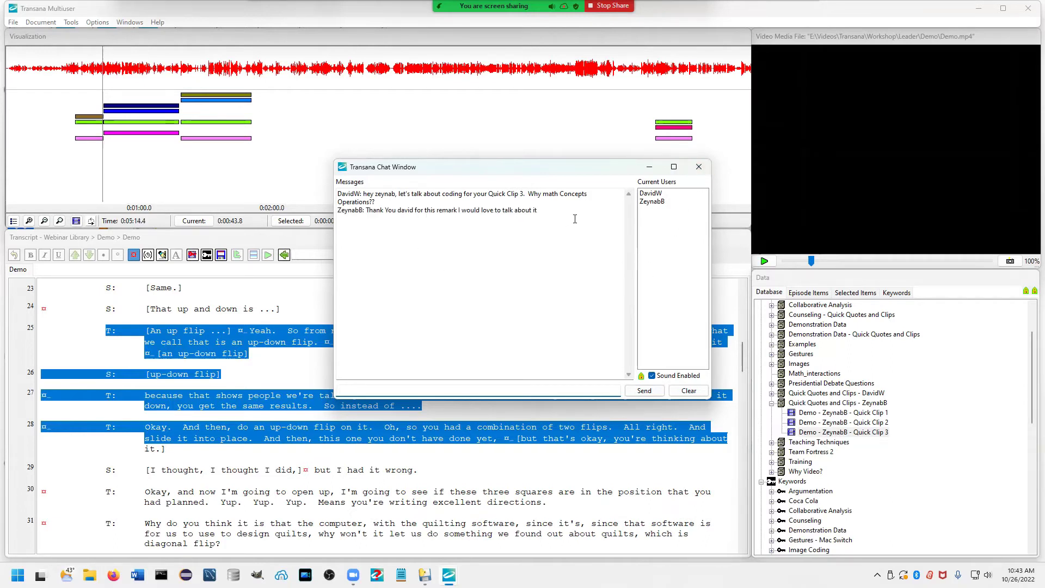
click(699, 167)
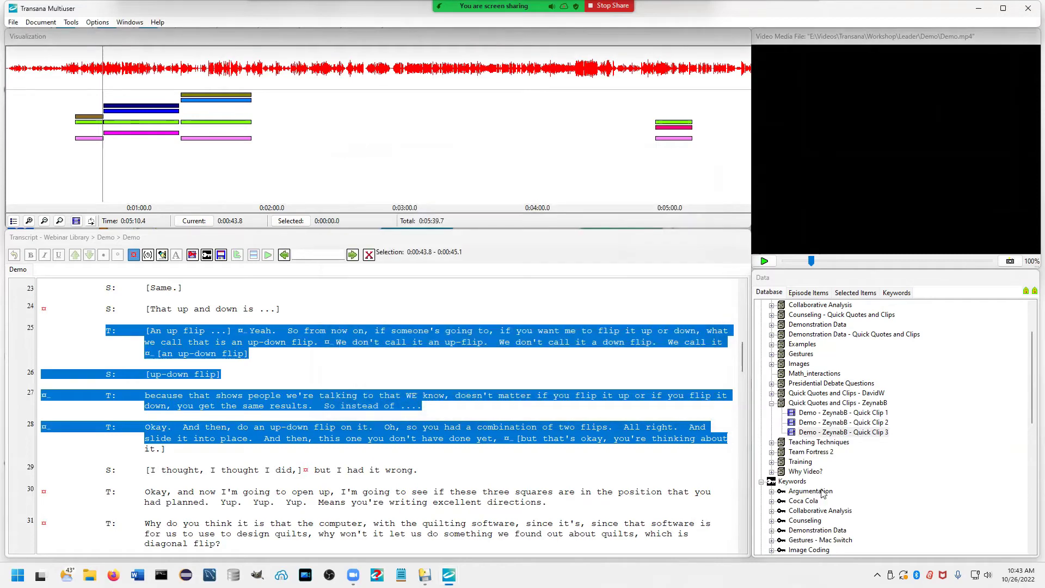
Step: Edit the colleague's Quick Clip 3 properties, replacing the keyword Math Concepts : Operation with Teaching Technique : Demonstration
right_click(845, 433)
click(871, 424)
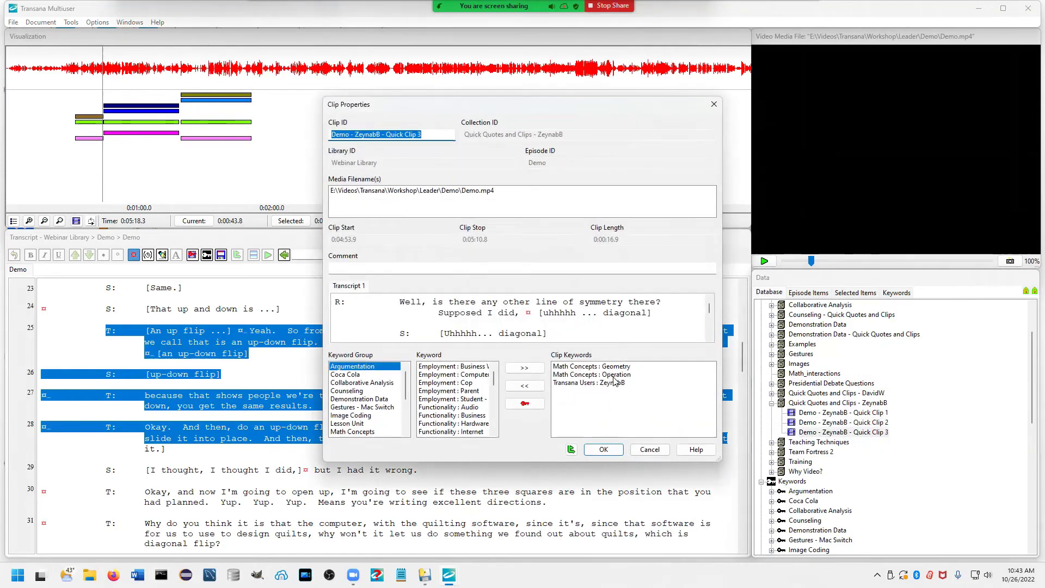
click(610, 375)
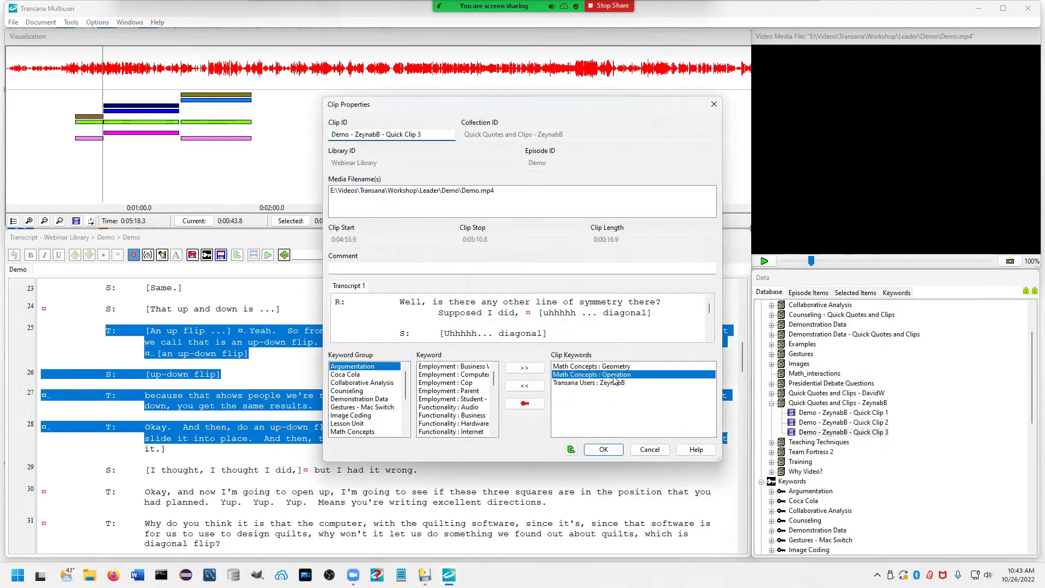
click(524, 385)
scroll(478, 416, down, 3)
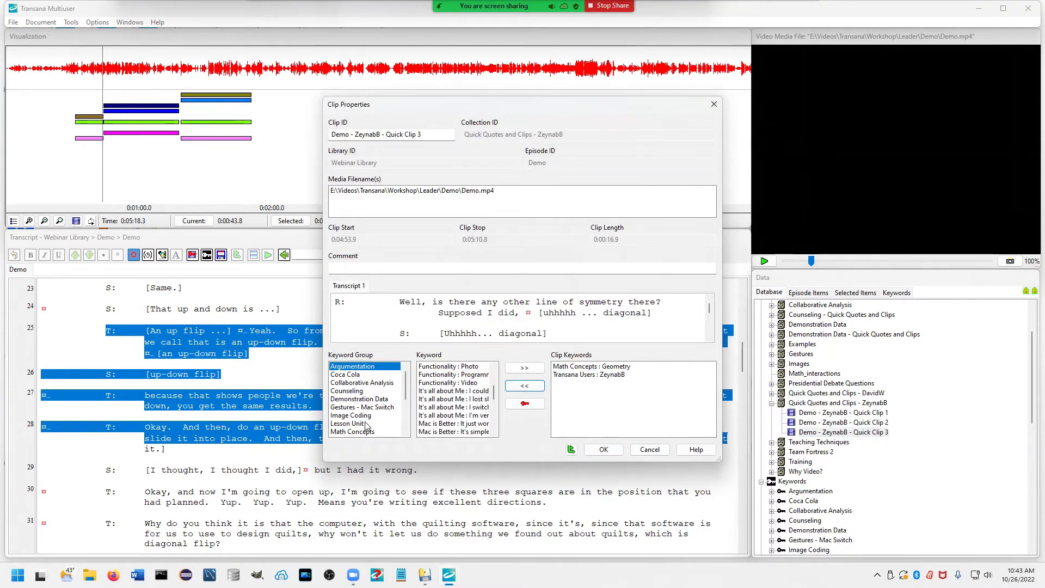
scroll(367, 428, down, 5)
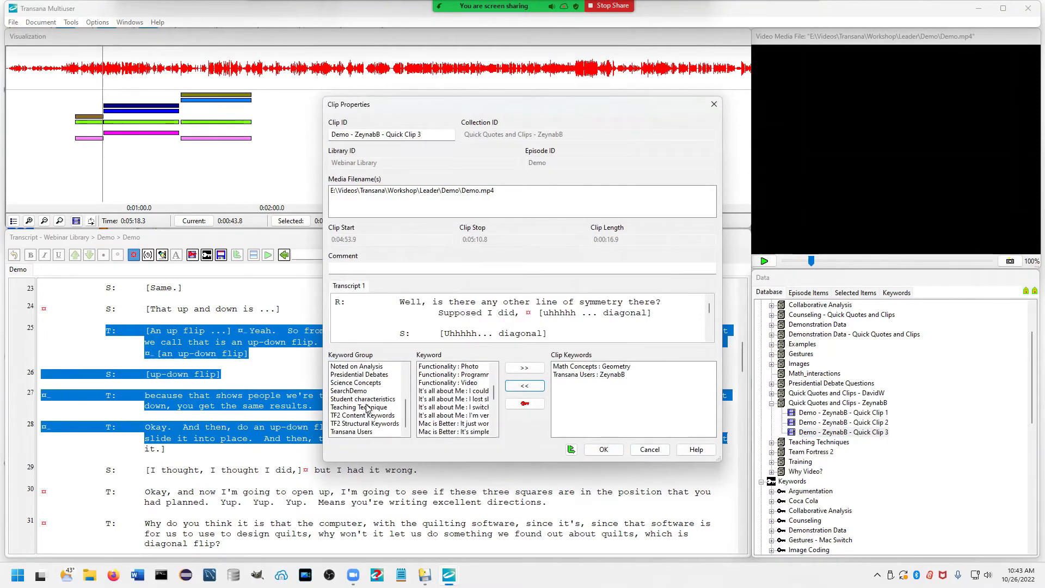
click(368, 408)
double_click(440, 401)
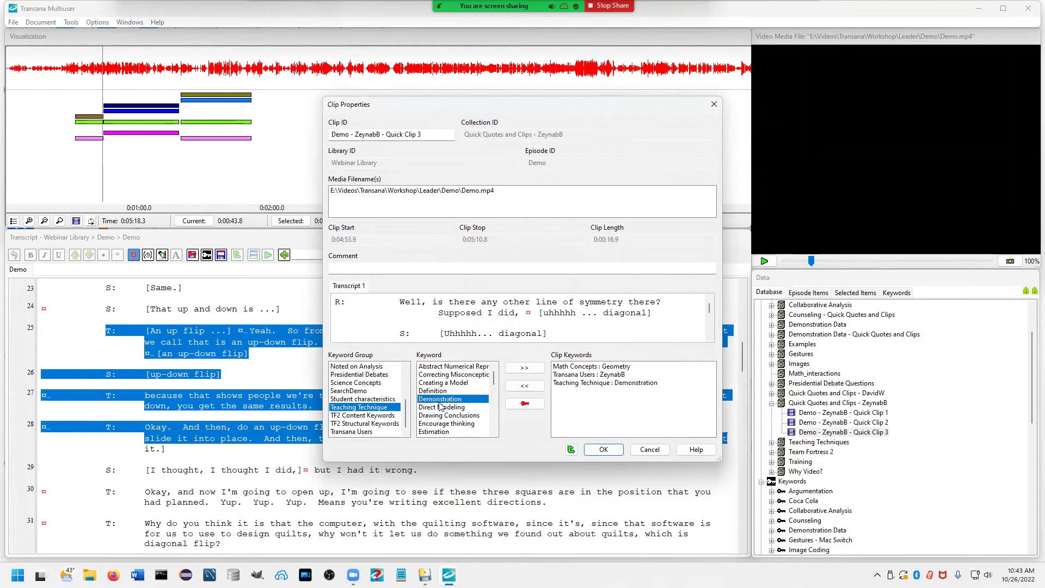
click(607, 451)
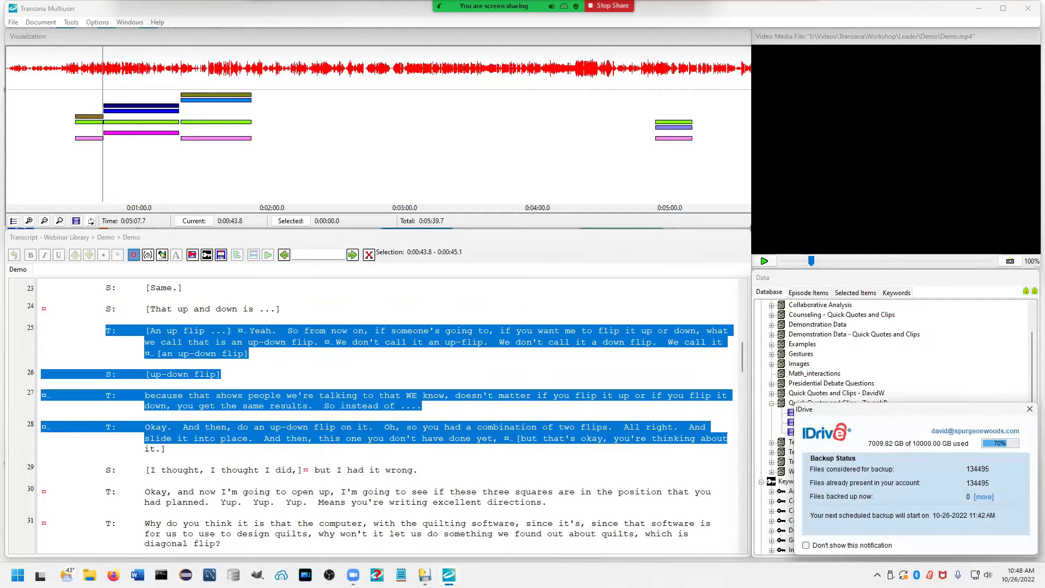
Step: Dismiss the backup notification, switch to Firefox and open the Transana Cloud Service product page on the Transana website
click(1029, 408)
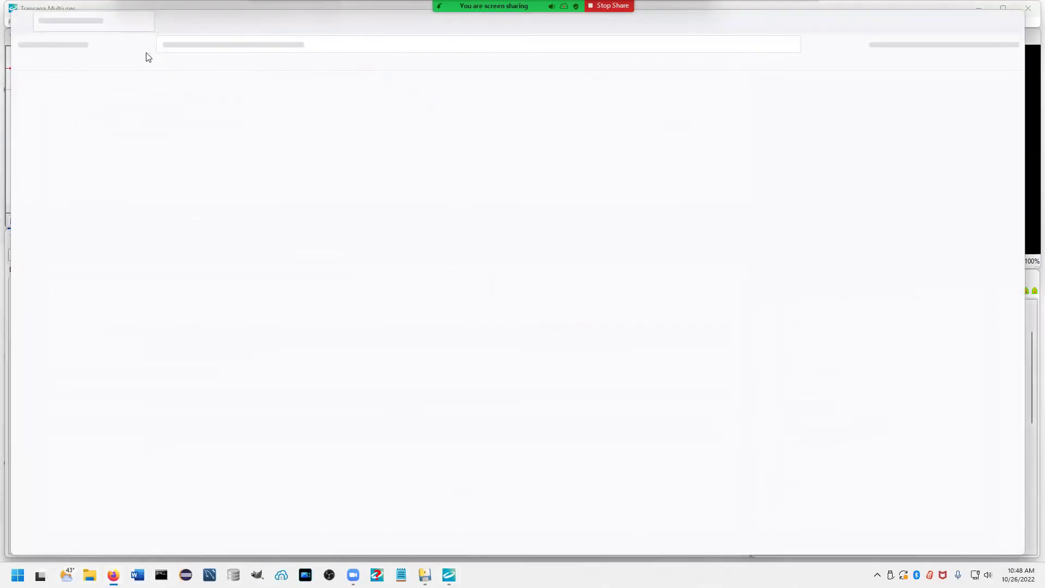
click(92, 63)
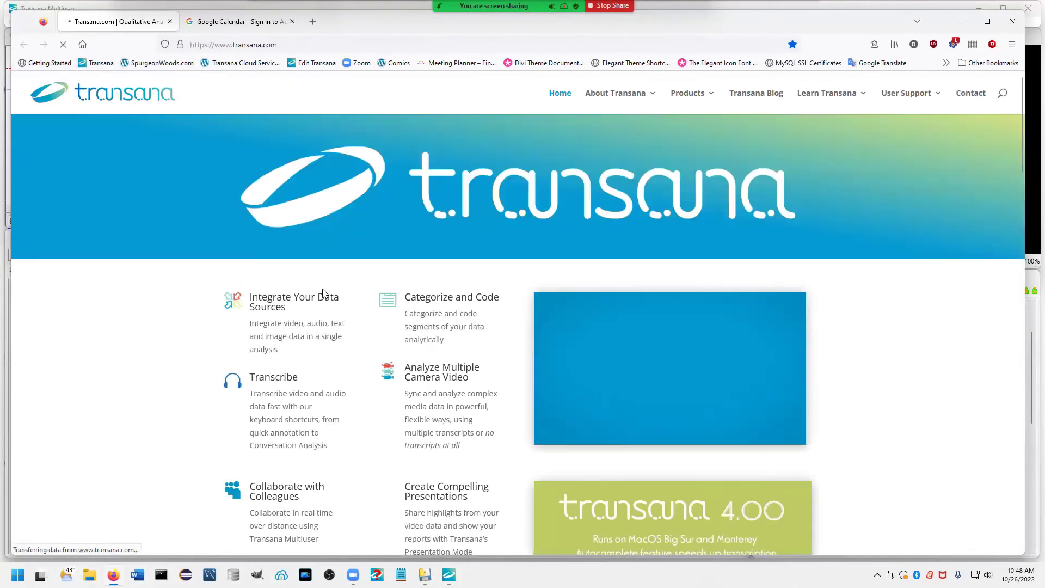
mouse_move(687, 106)
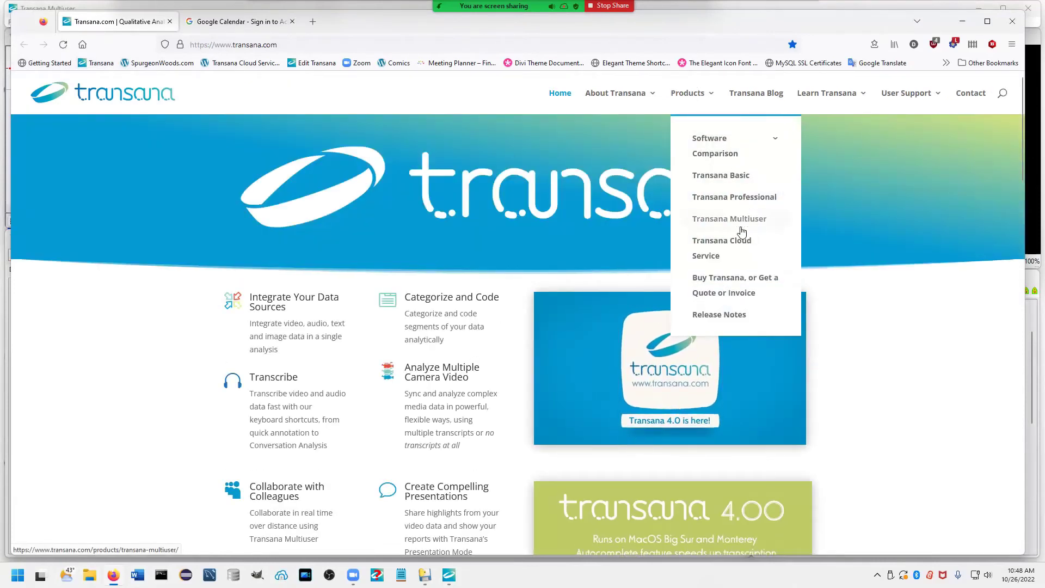
click(726, 250)
Step: Review the Cloud Service page's description, plan costs and subscription instructions, and minimize the browser
scroll(688, 307, down, 3)
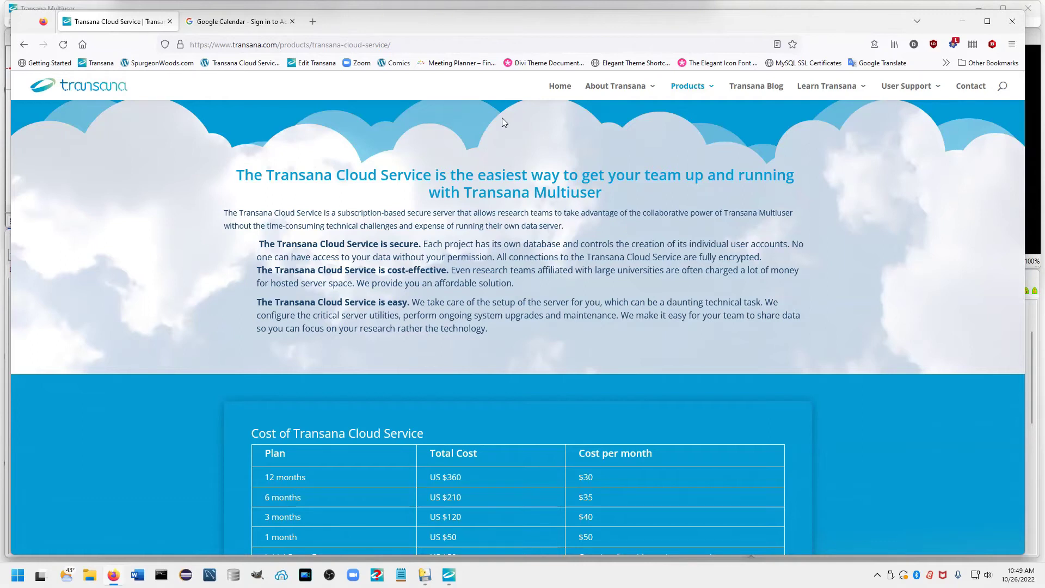
scroll(466, 336, down, 1)
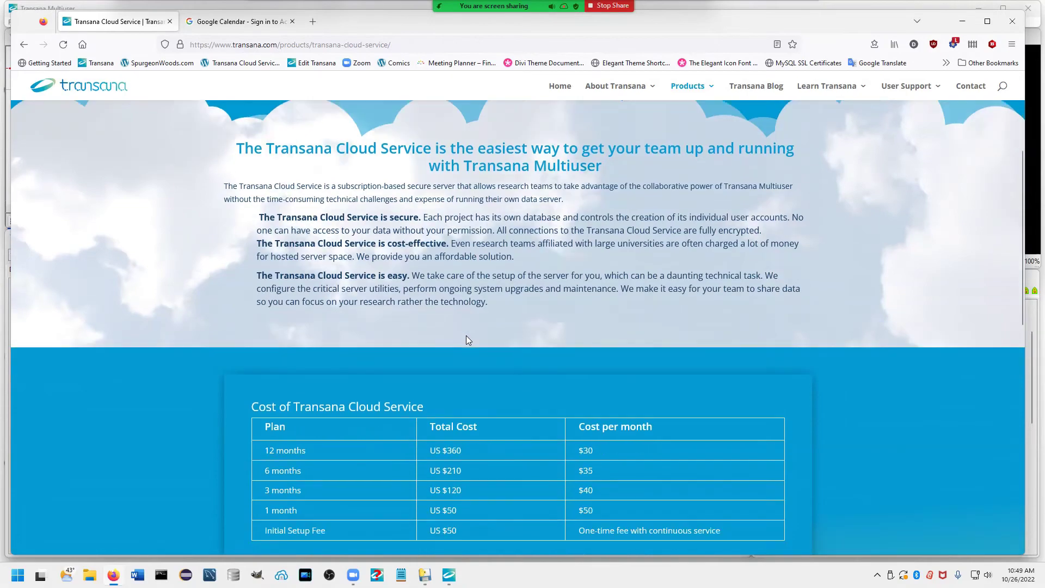
scroll(466, 339, down, 1)
scroll(466, 340, up, 5)
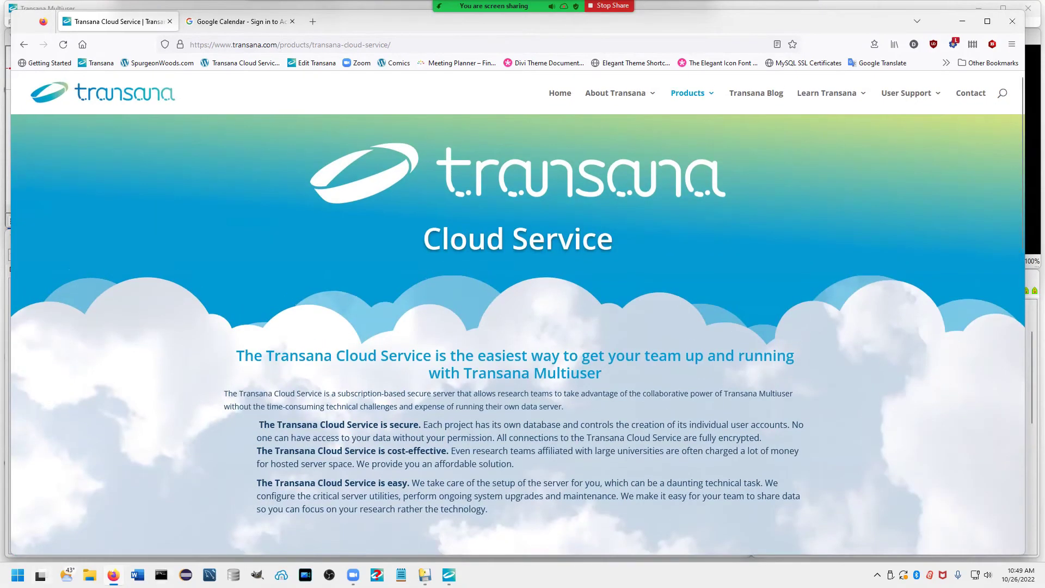
scroll(345, 399, down, 8)
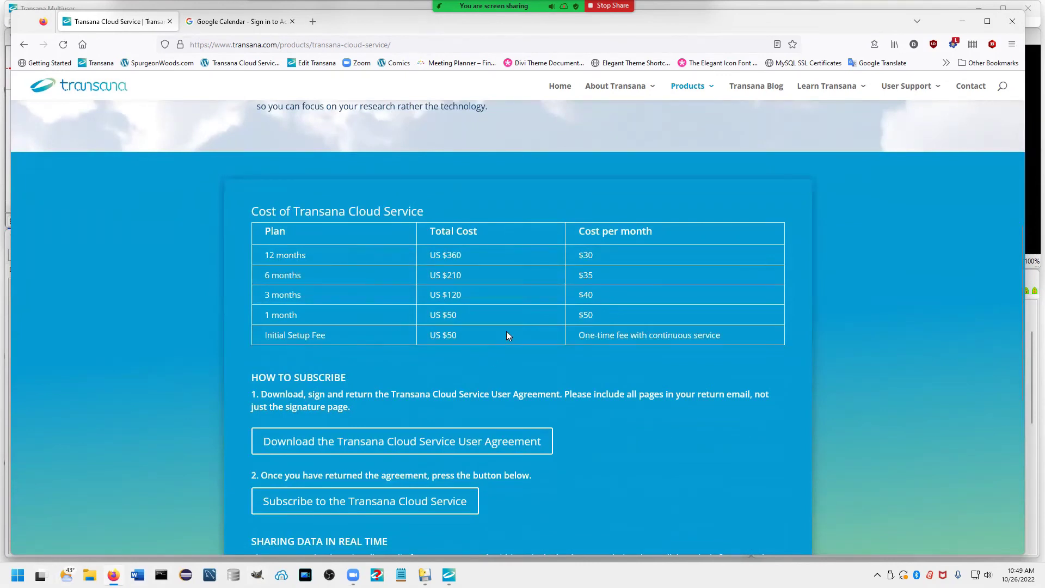
scroll(528, 289, up, 6)
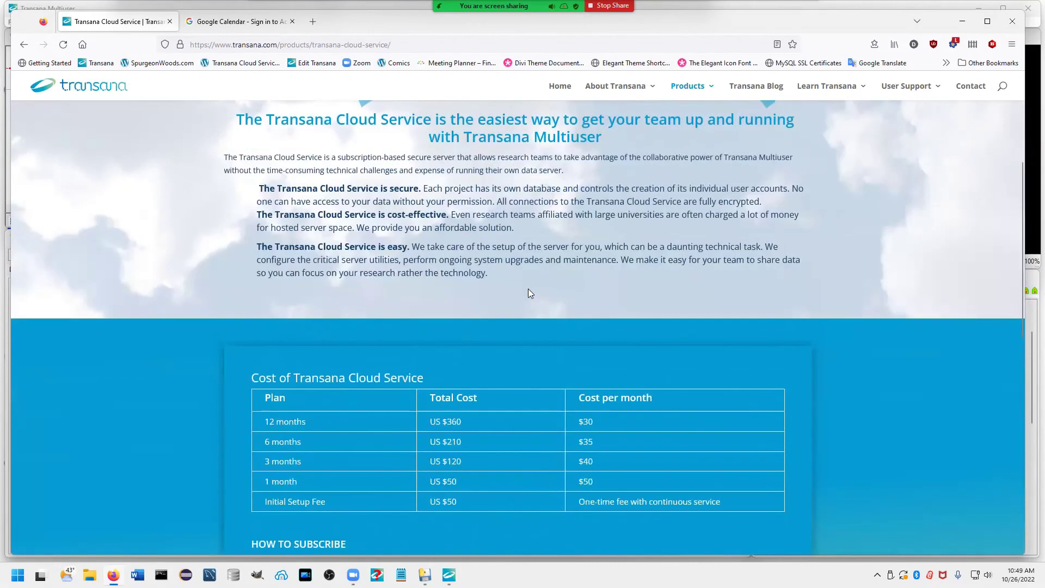
scroll(579, 257, up, 2)
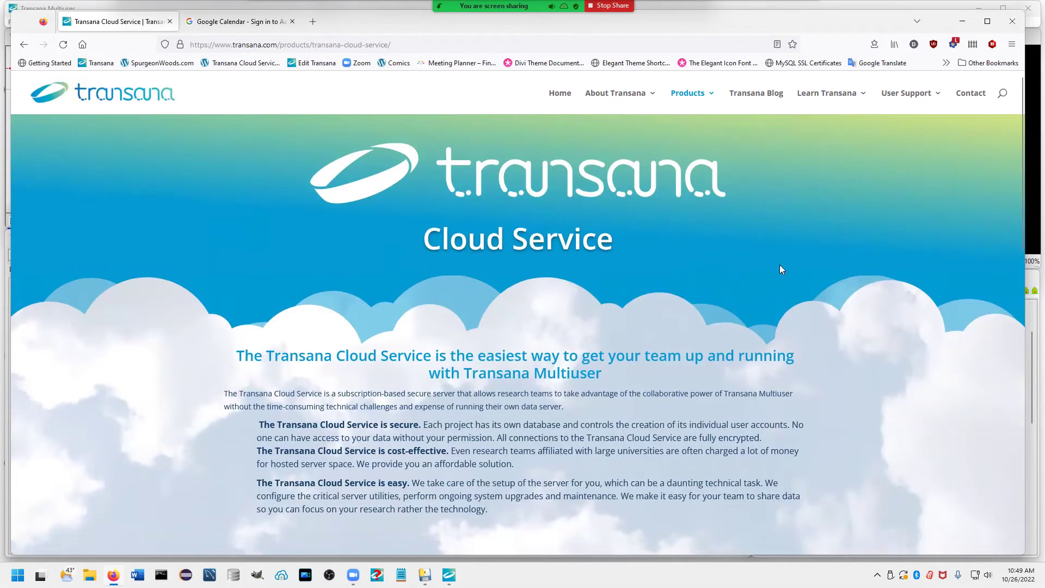
click(963, 23)
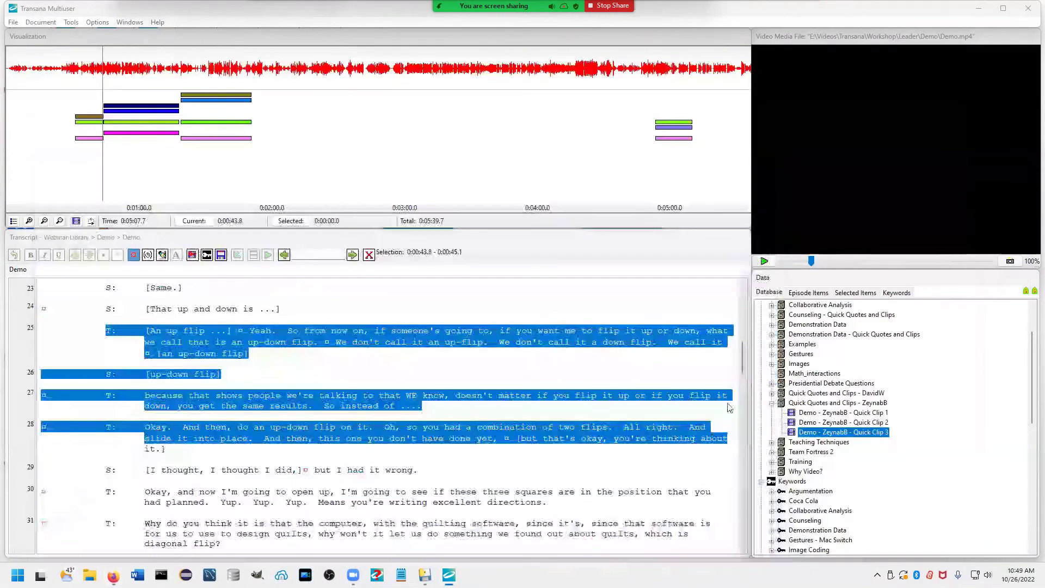
Step: Open the Transana Multiuser Model snapshot from the Collaborative Analysis collection and move its window toward the middle of the workspace
scroll(800, 466, down, 3)
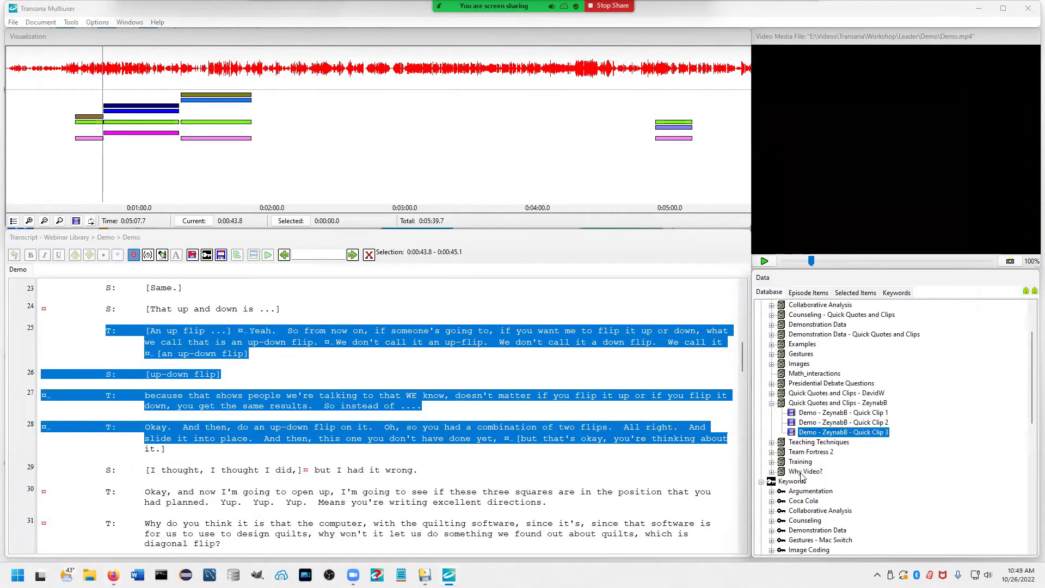
scroll(798, 465, up, 5)
click(772, 363)
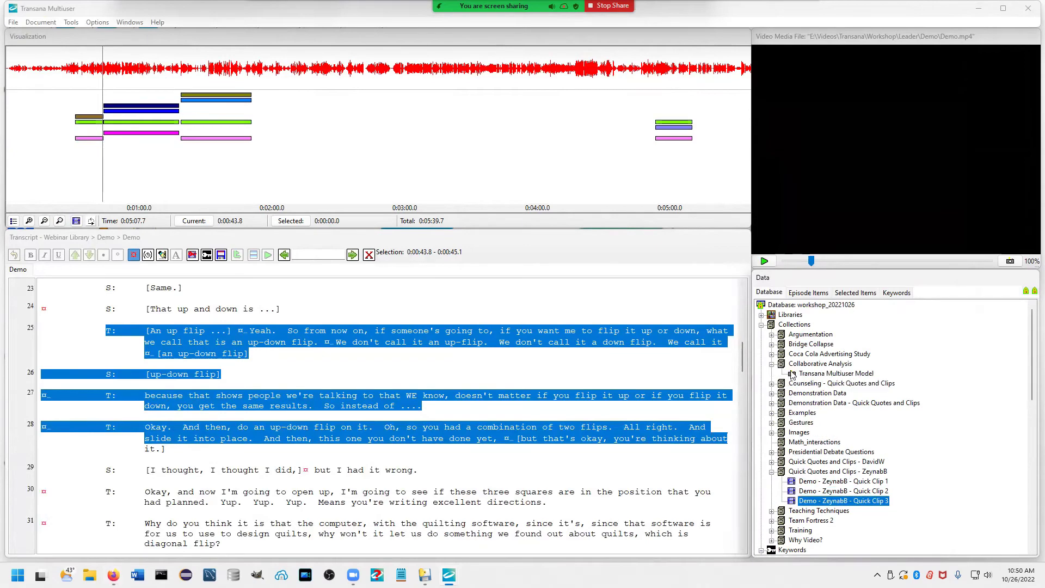
click(819, 375)
double_click(820, 374)
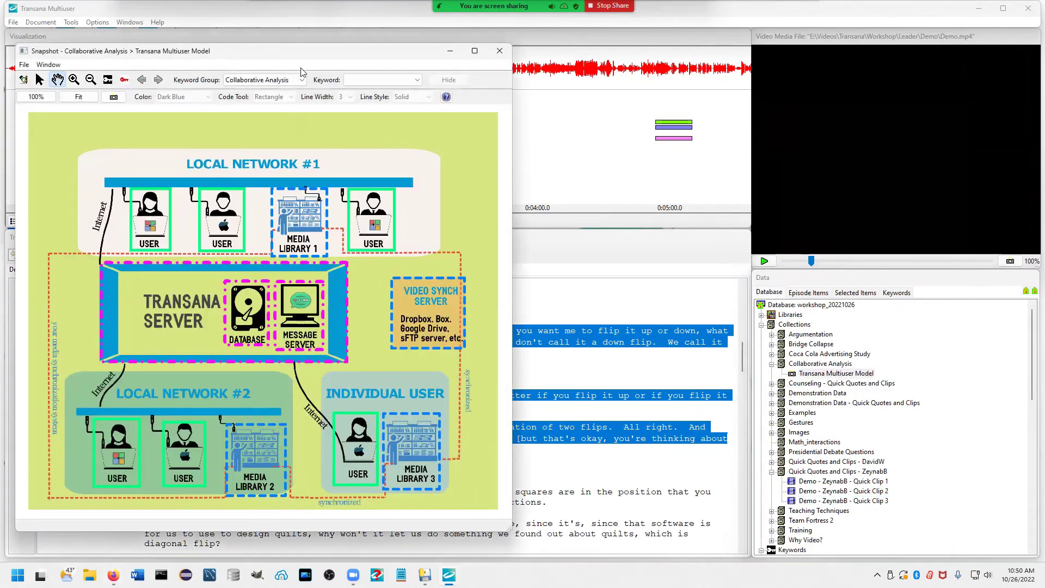
drag(316, 19, 572, 57)
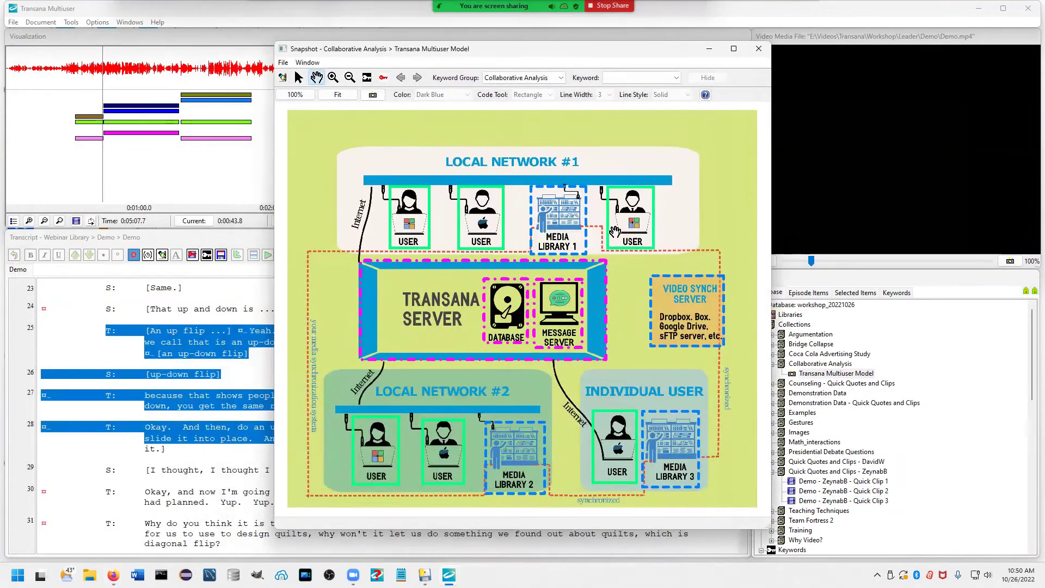
Step: Hide all coding on the Transana Multiuser Model snapshot
click(637, 78)
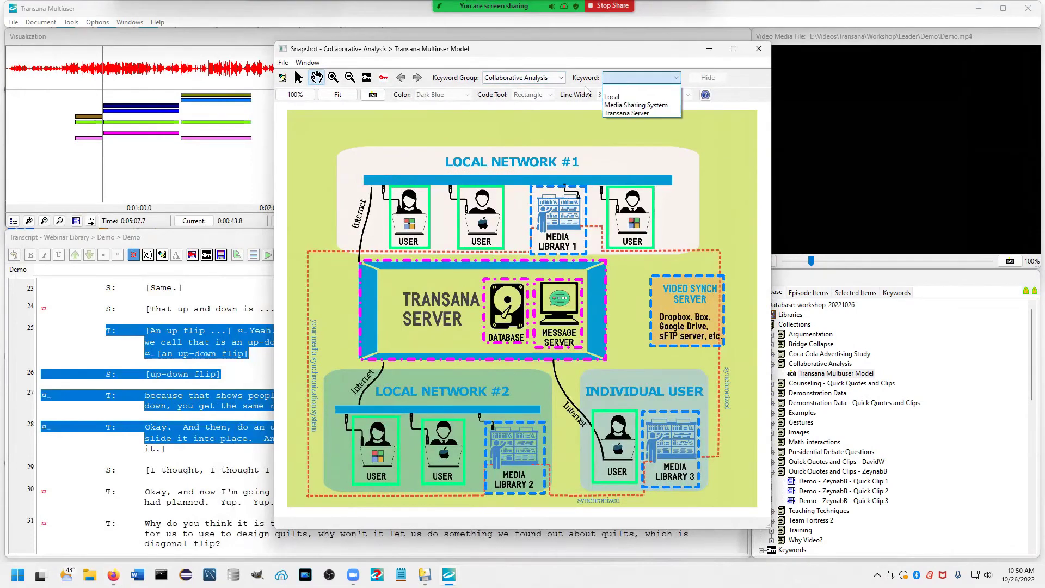
click(284, 64)
click(283, 63)
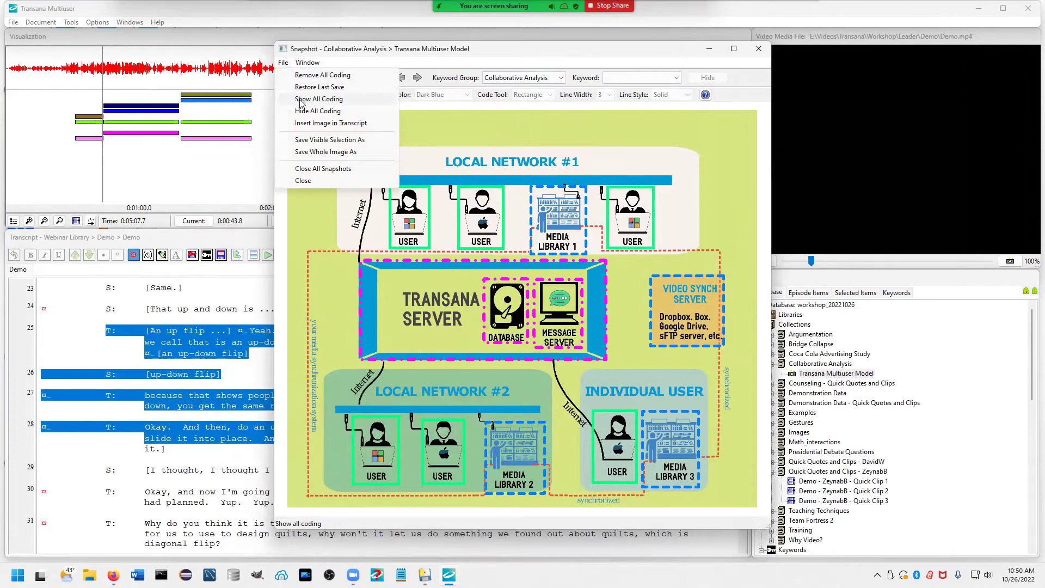
click(306, 112)
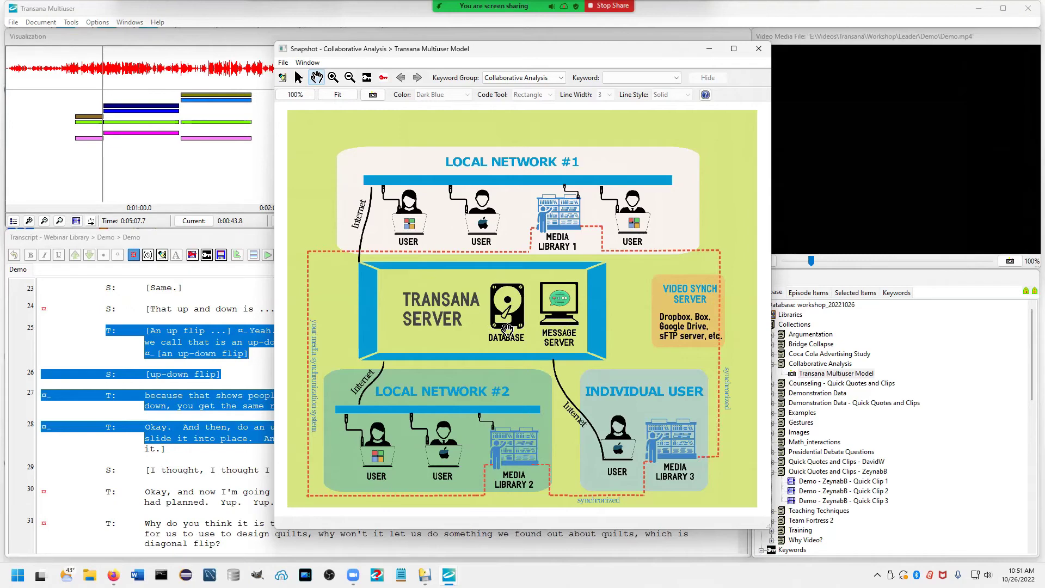
Step: Switch back to Firefox and examine the Cloud Service page's plan costs, subscription instructions and security description
mouse_move(494, 5)
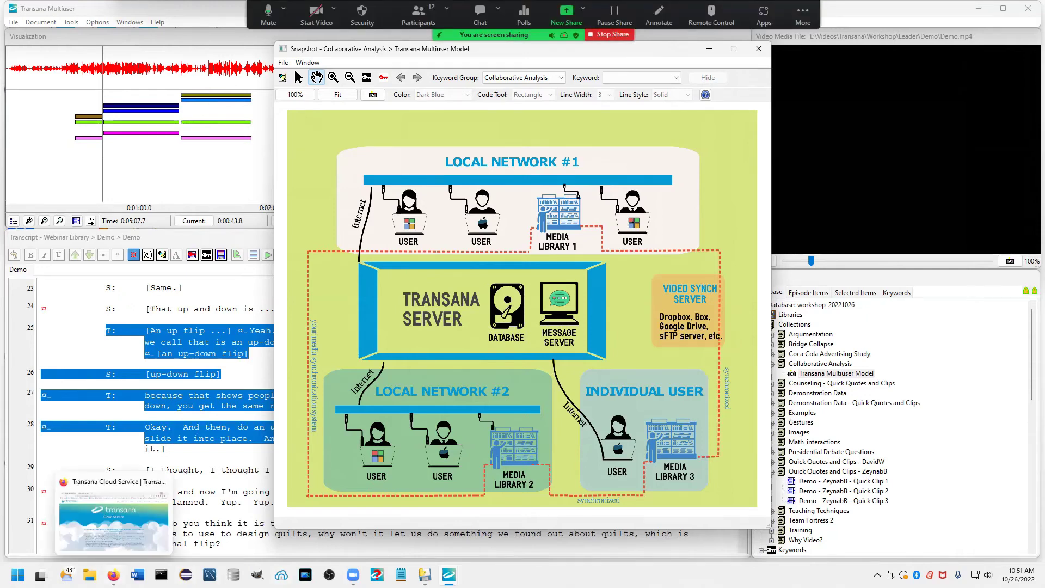
click(113, 574)
scroll(443, 342, down, 1)
scroll(443, 341, down, 6)
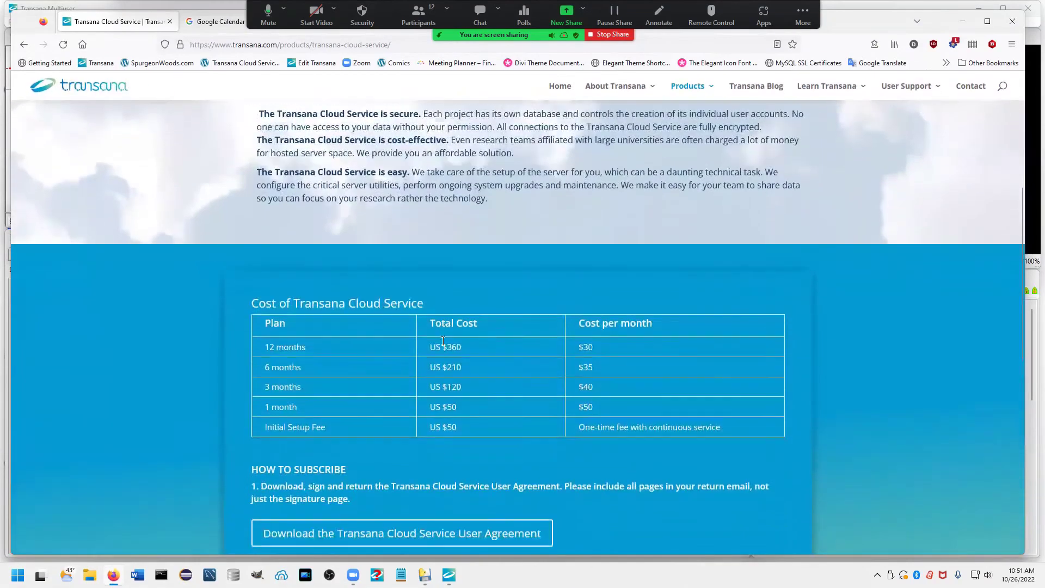
scroll(245, 209, down, 1)
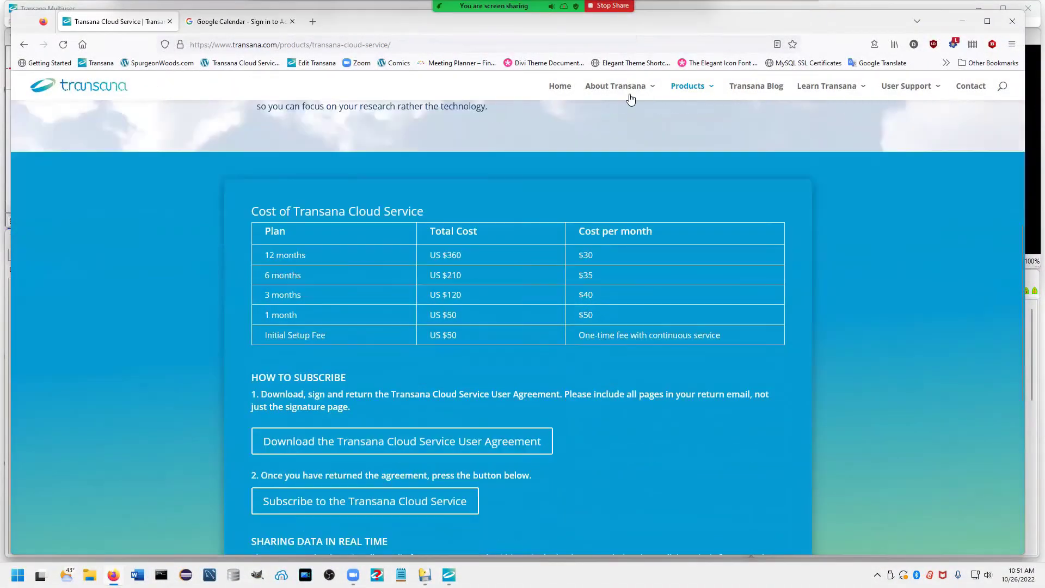
scroll(599, 163, up, 4)
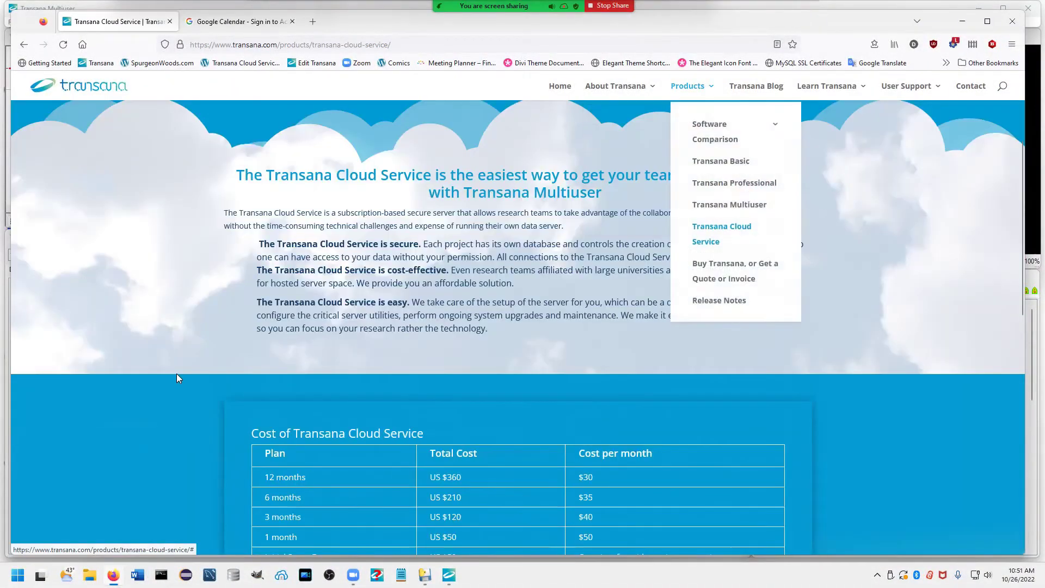
scroll(175, 375, down, 4)
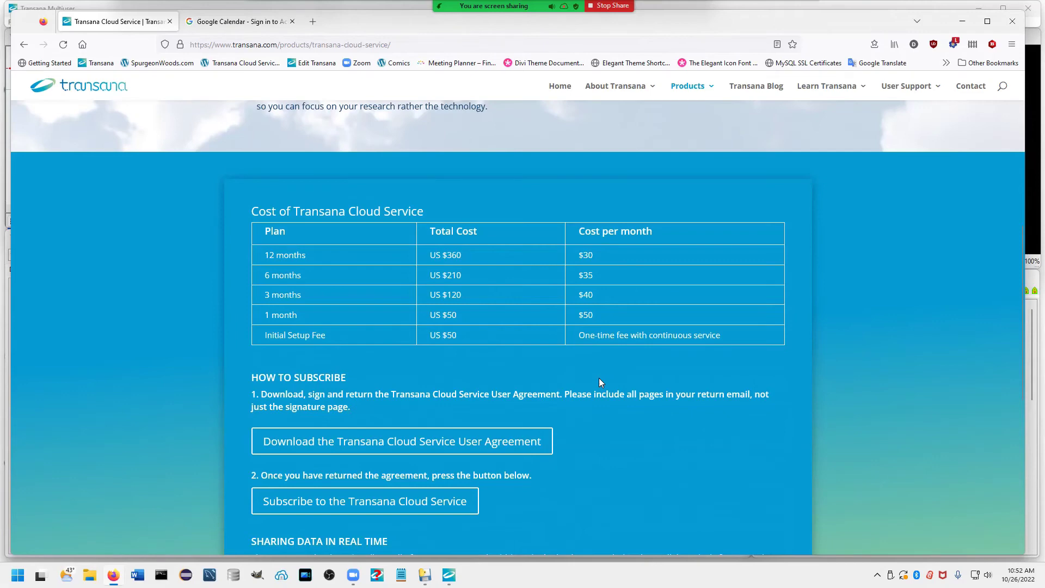
scroll(599, 380, down, 1)
scroll(599, 379, up, 5)
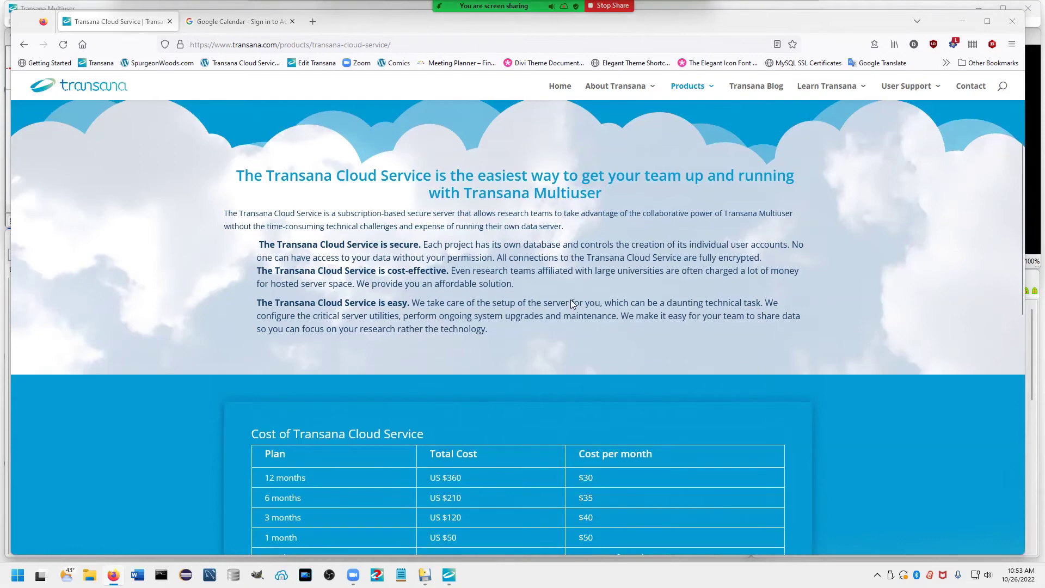
scroll(572, 302, up, 3)
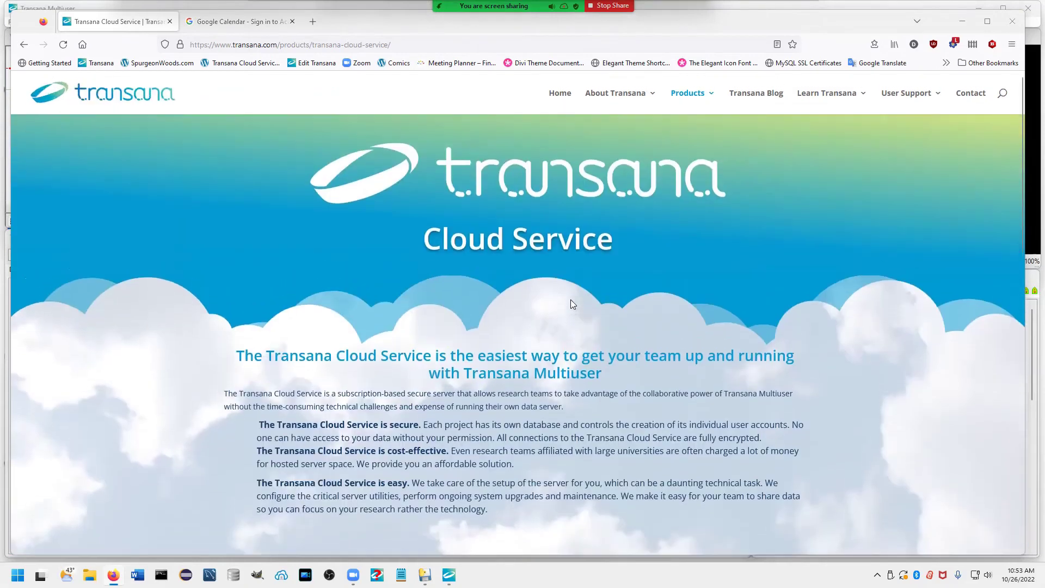
Step: Open the TransanaCloud.com site and view its Researcher and Liaison login pages
click(241, 63)
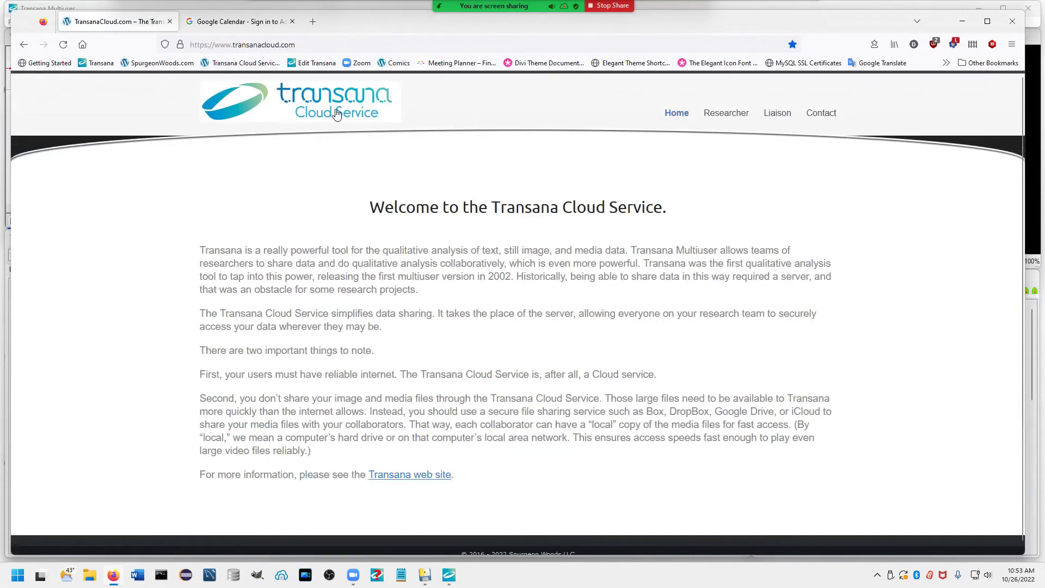
click(727, 114)
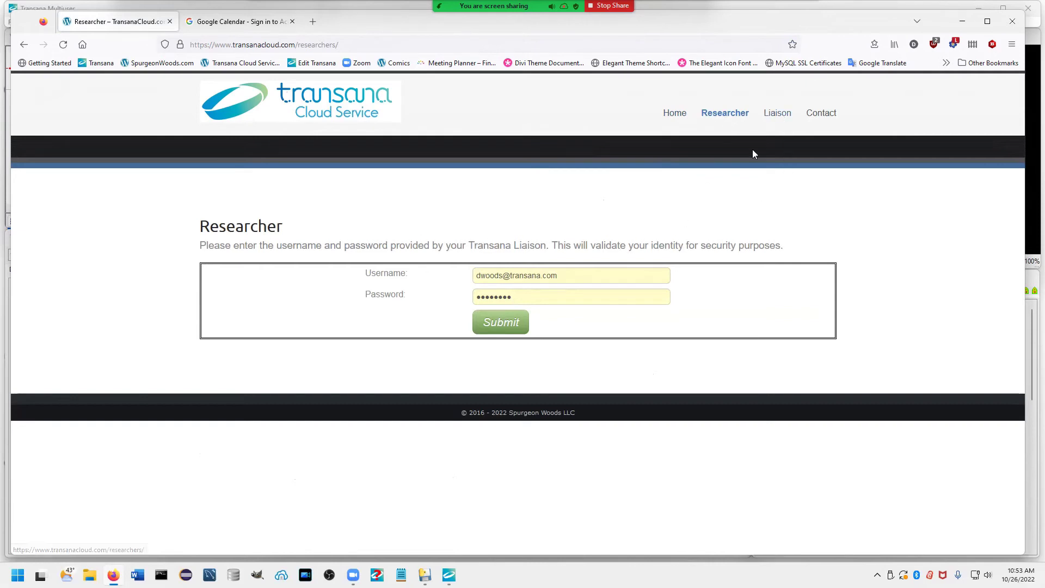
click(781, 114)
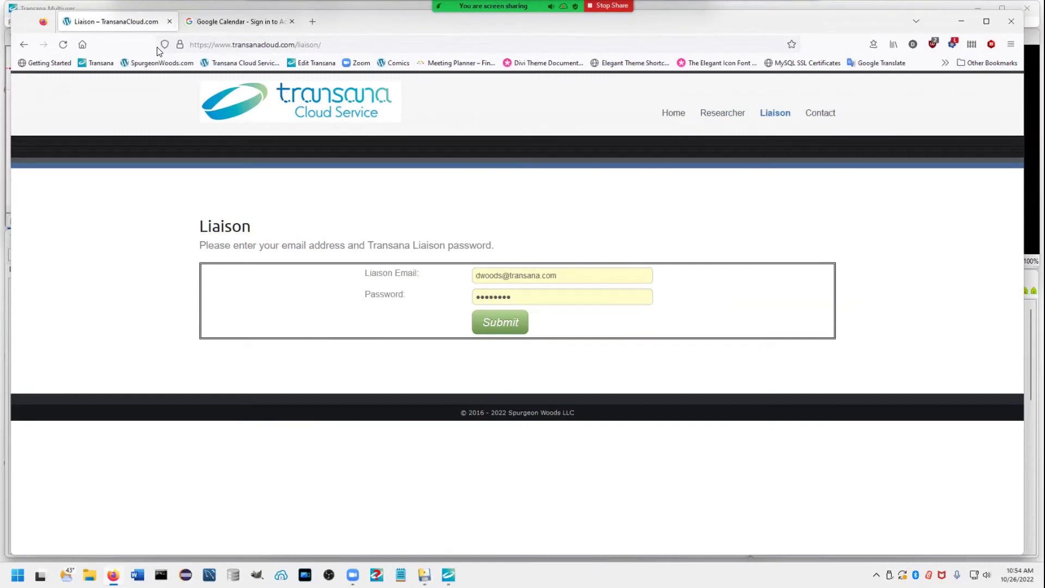
Step: Open the Transana home page in the browser and switch back to the Transana Multiuser main window
click(98, 63)
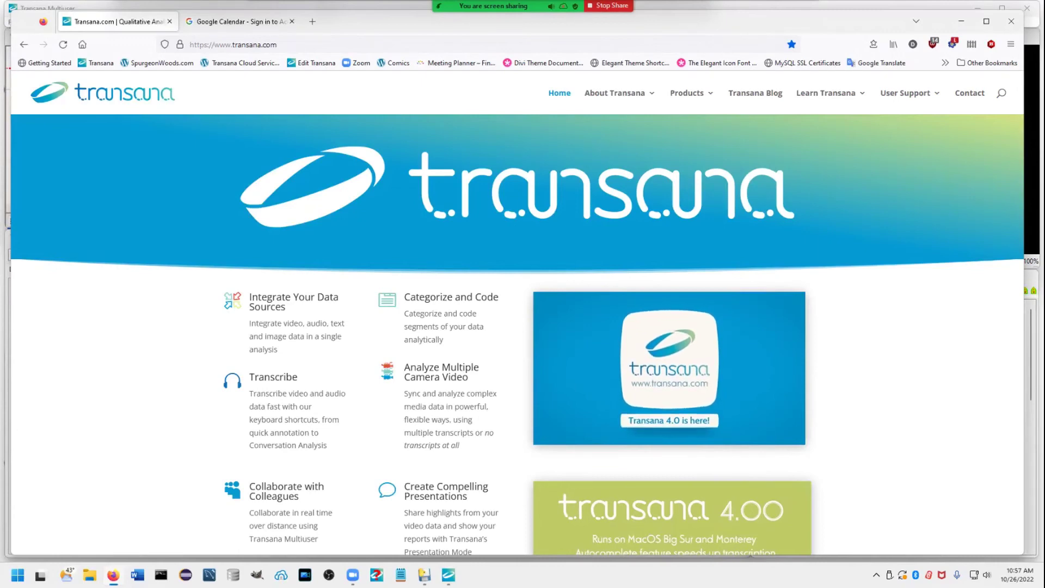
mouse_move(449, 574)
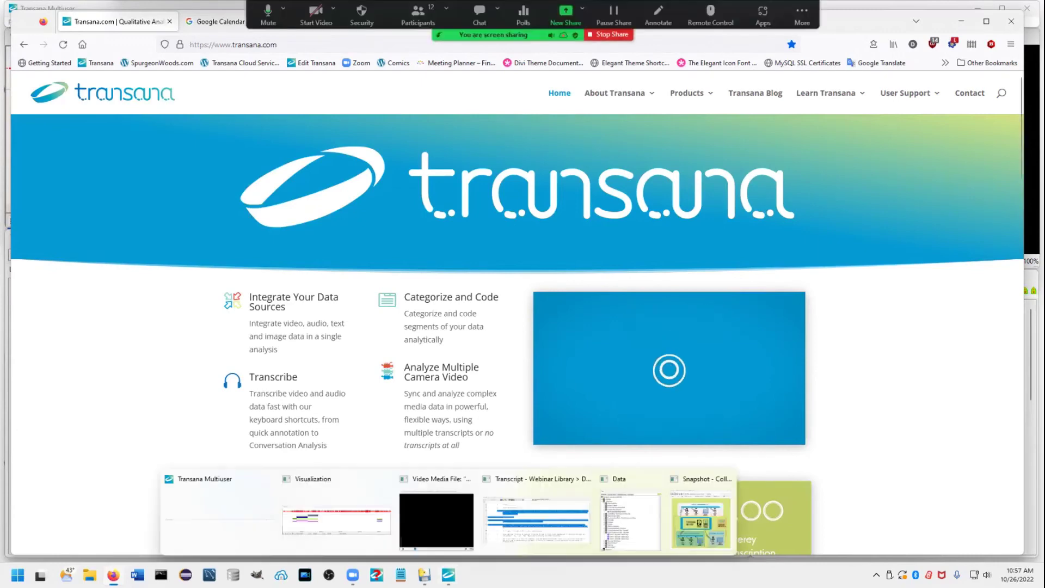
click(245, 522)
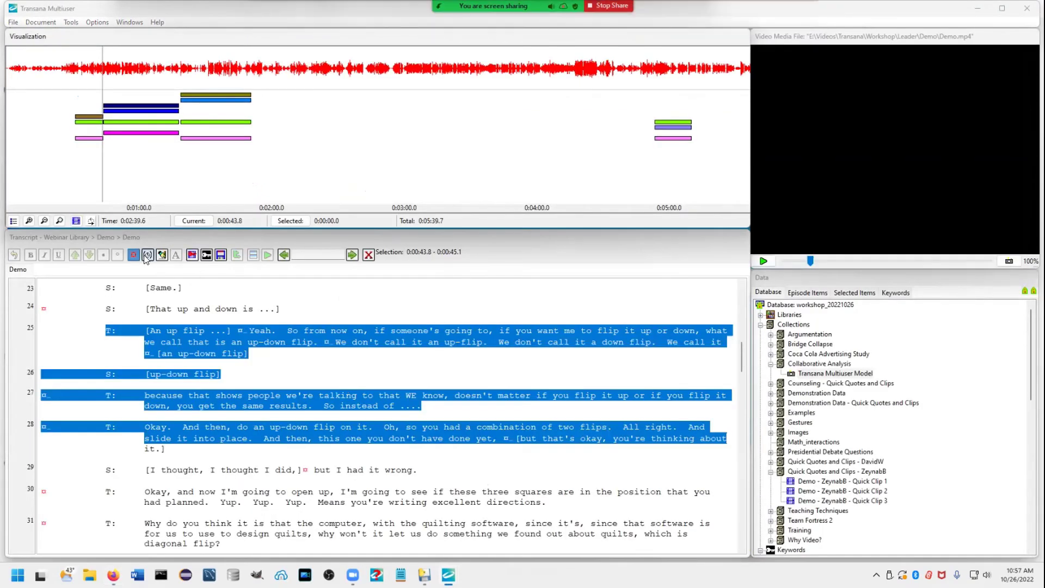
Step: Show the Demo transcript's time code values, select the segment starting at 0:00:45.1, and hide the values again
click(112, 321)
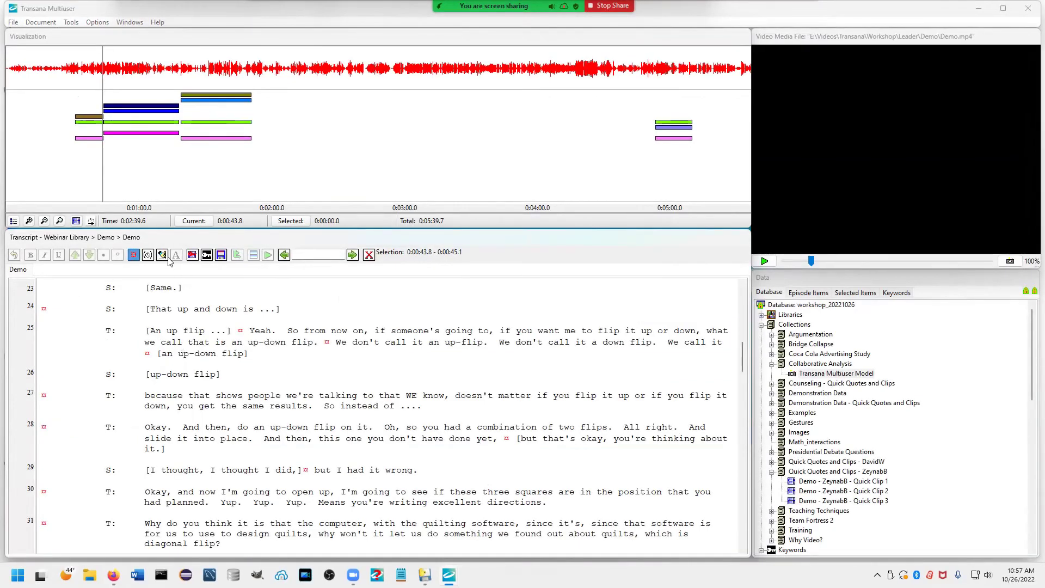
click(148, 255)
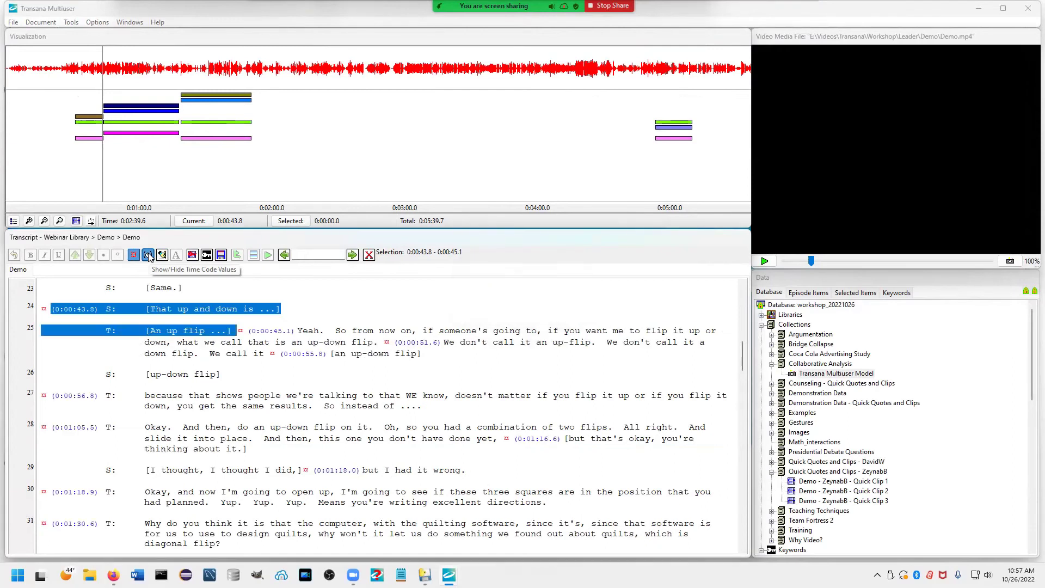
drag(249, 332, 312, 347)
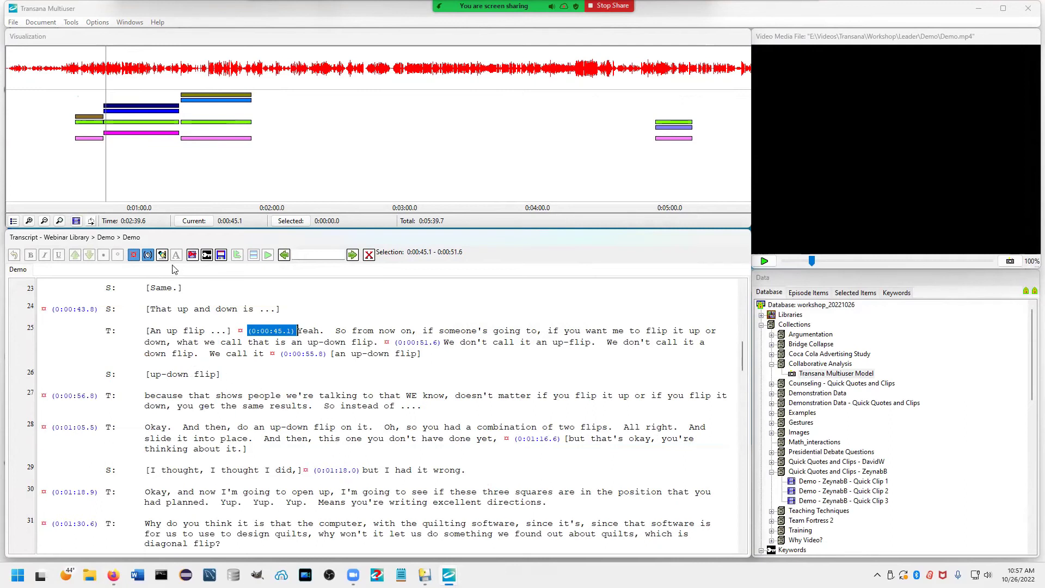
click(148, 255)
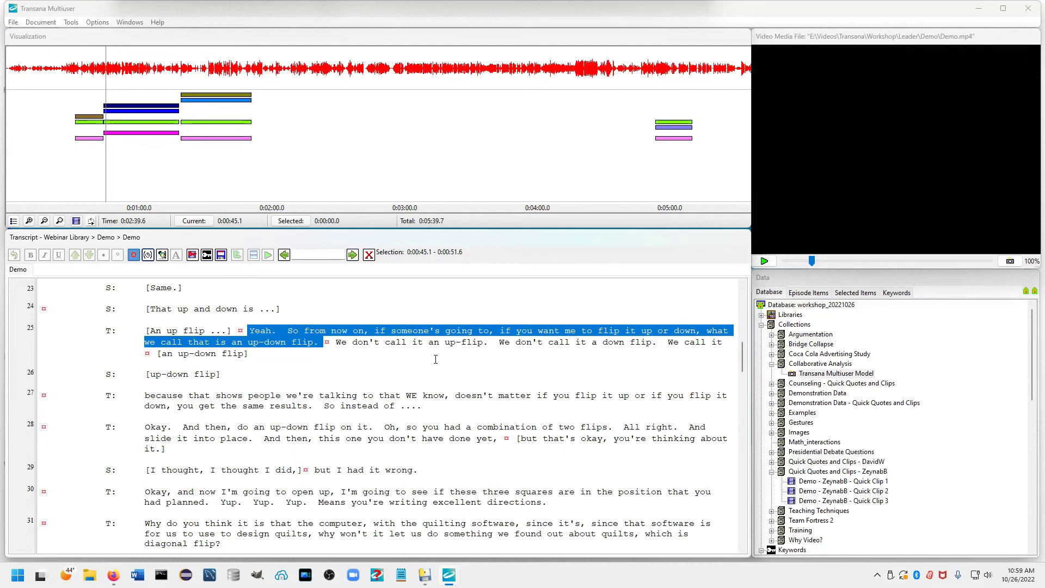
scroll(448, 422, down, 7)
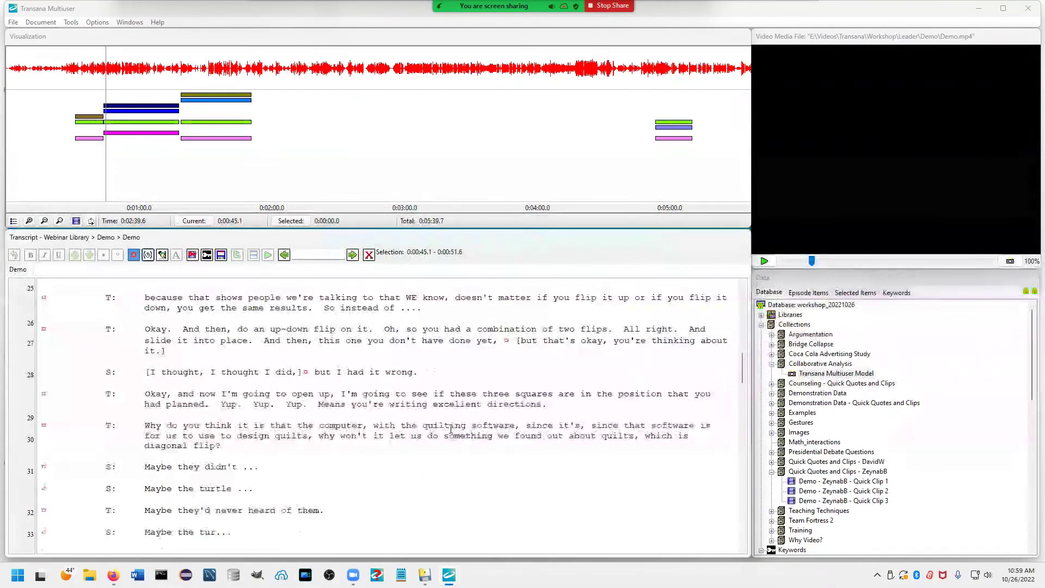
Step: Make the Demo transcript editable and insert a time code at 0:02:48.2 before "Okay?" in the teacher's "symmetrical" paragraph
scroll(451, 429, down, 2)
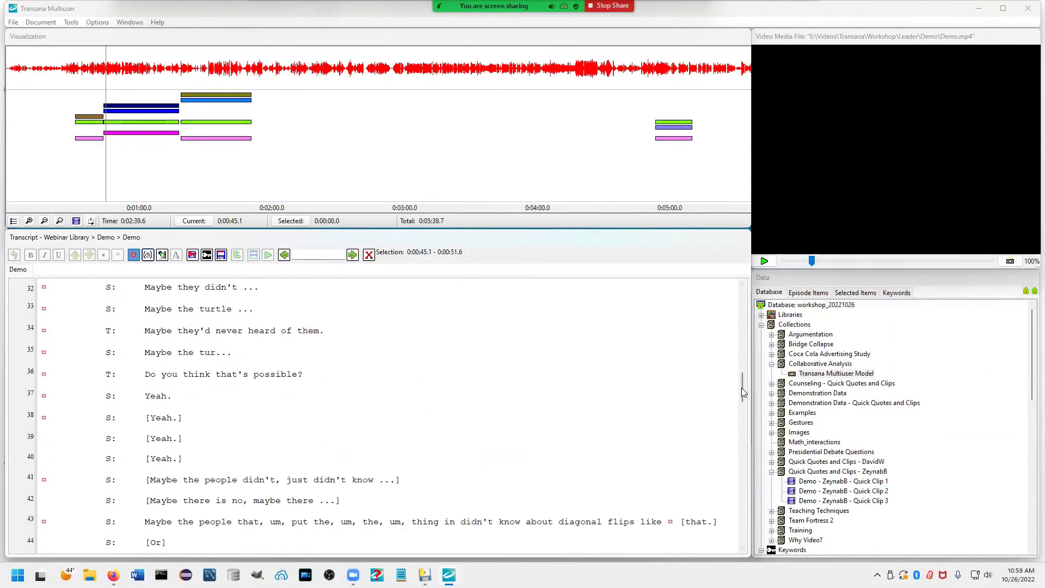
scroll(745, 420, down, 2)
scroll(599, 425, down, 15)
scroll(428, 438, up, 5)
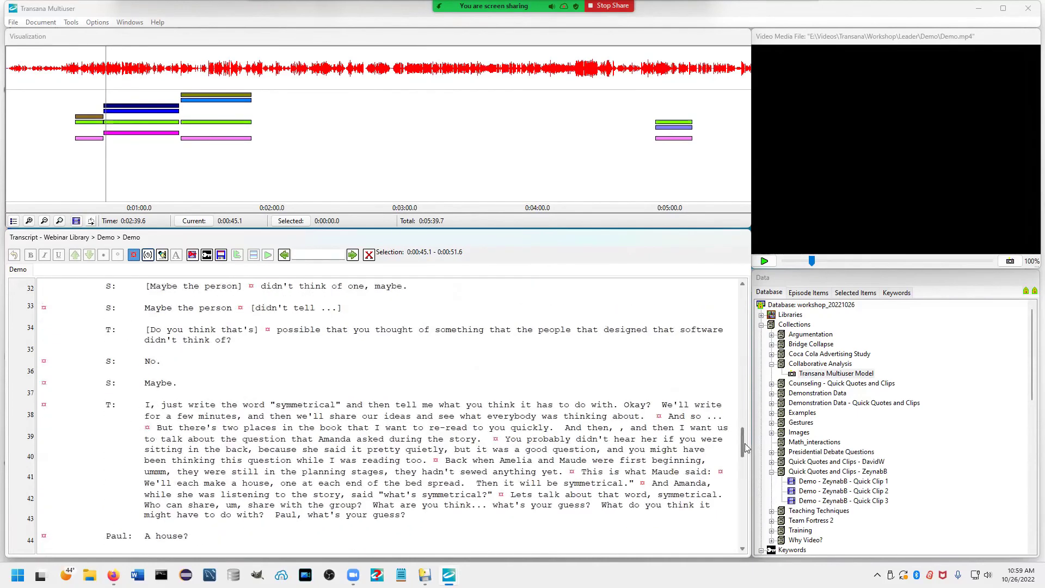
click(323, 420)
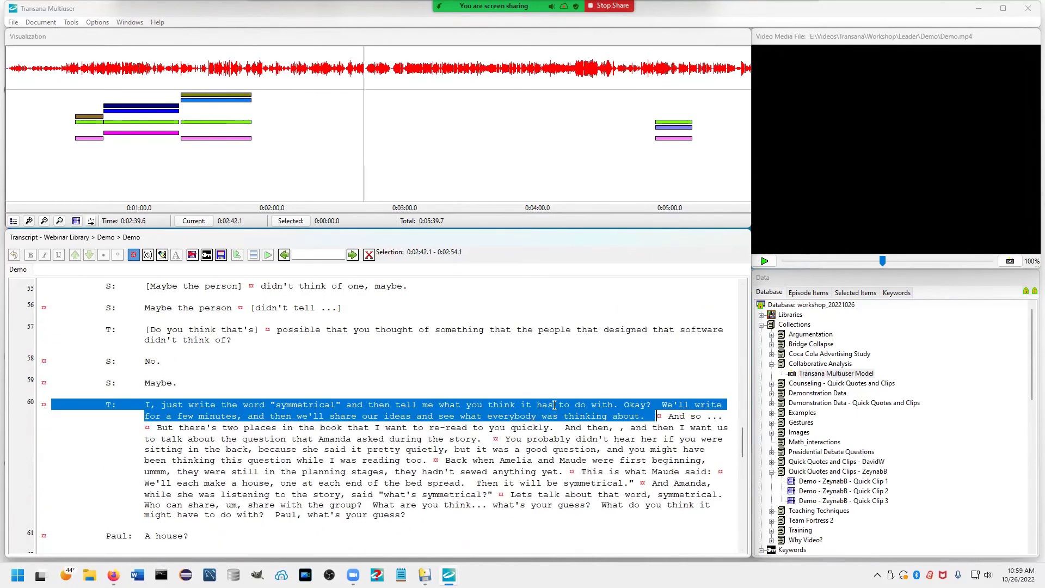
key(ctrl+e)
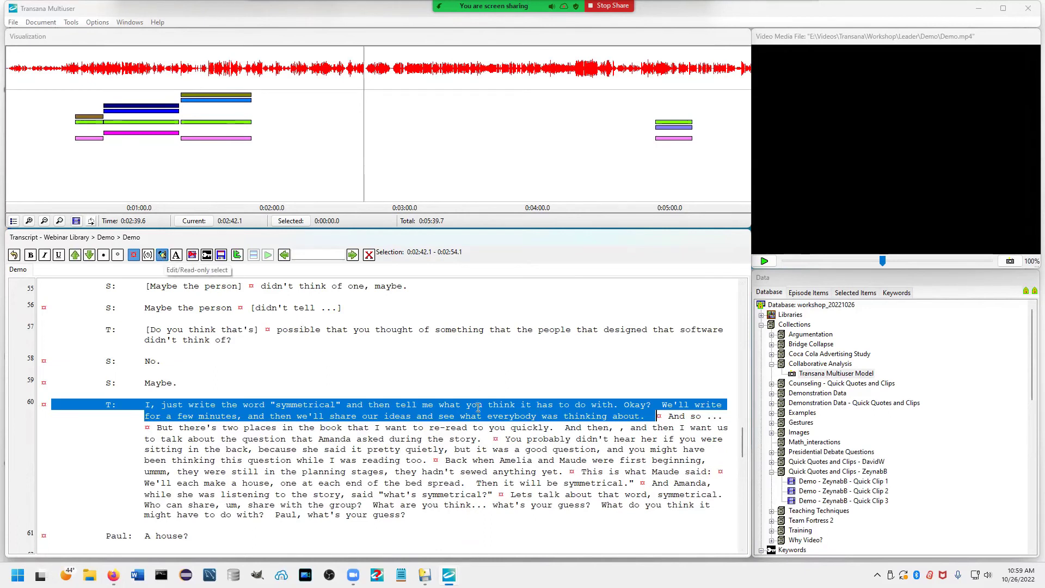
click(619, 405)
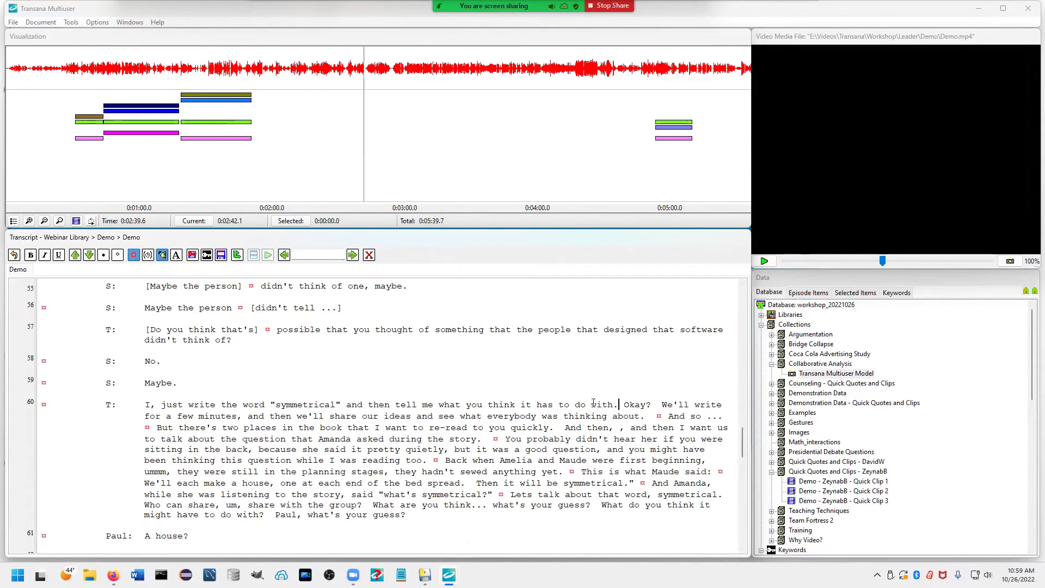
key(ctrl+s)
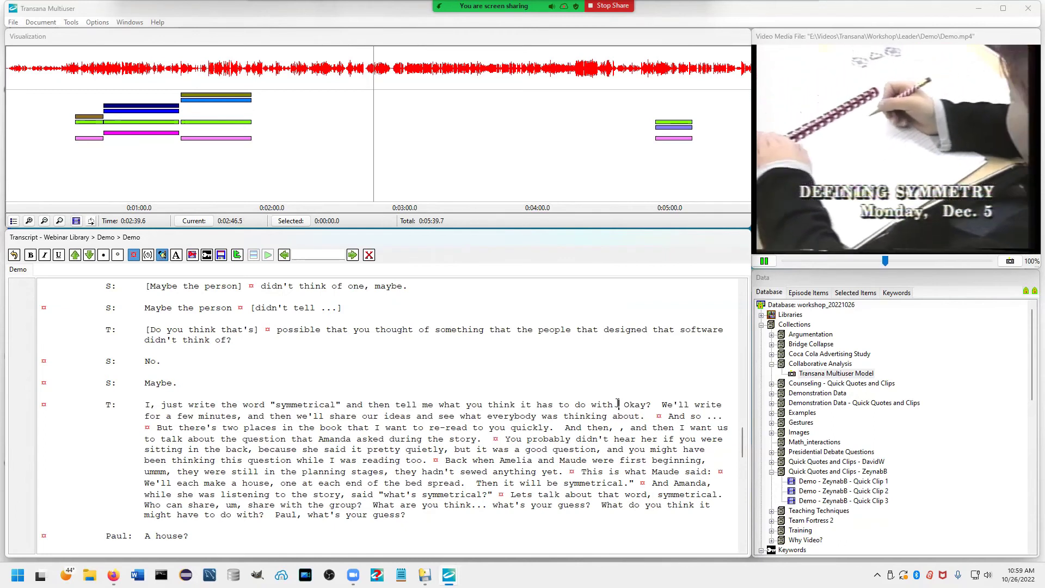
key(ctrl+s)
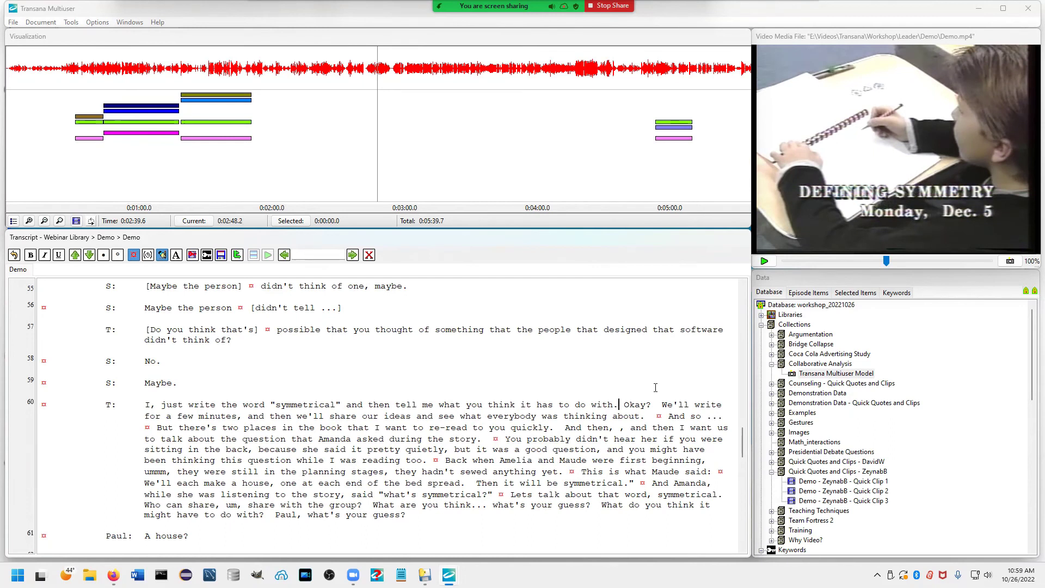
key(Right)
key(ctrl+t)
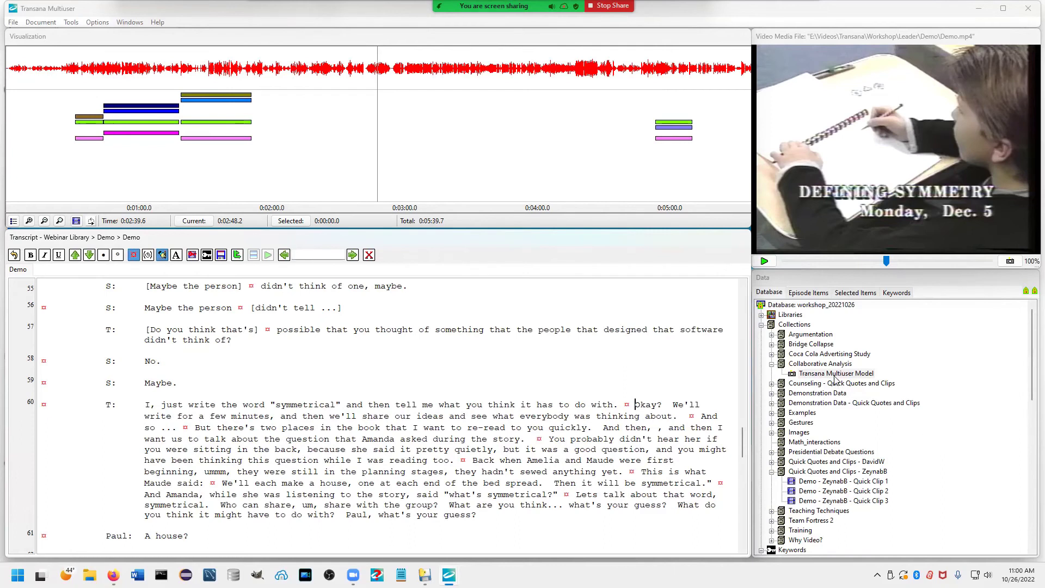
Step: Collapse the Collections and Keywords branches of the database tree, and list the Libraries with Webinar Library collapsed
click(772, 364)
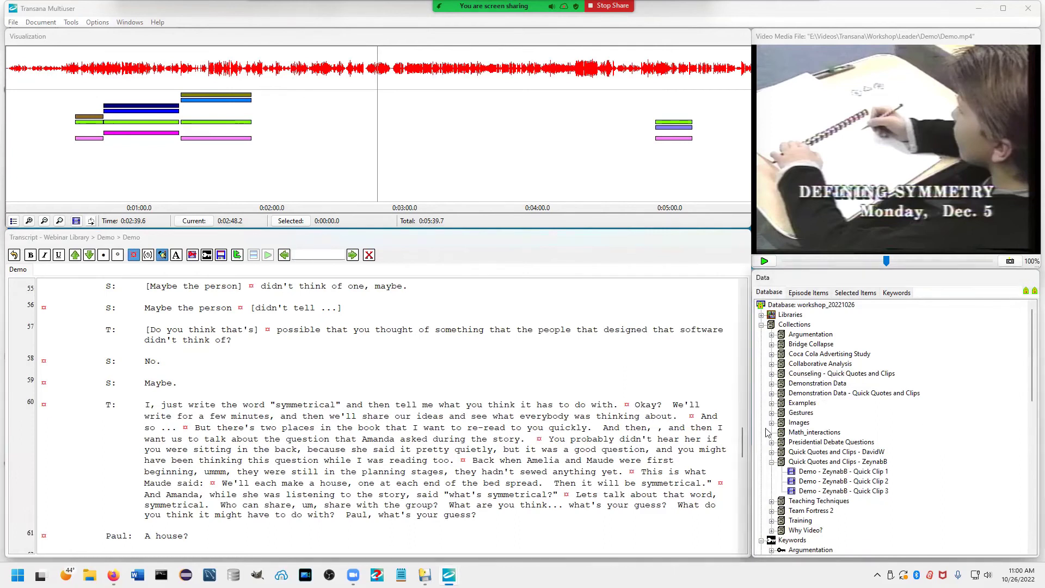
click(771, 462)
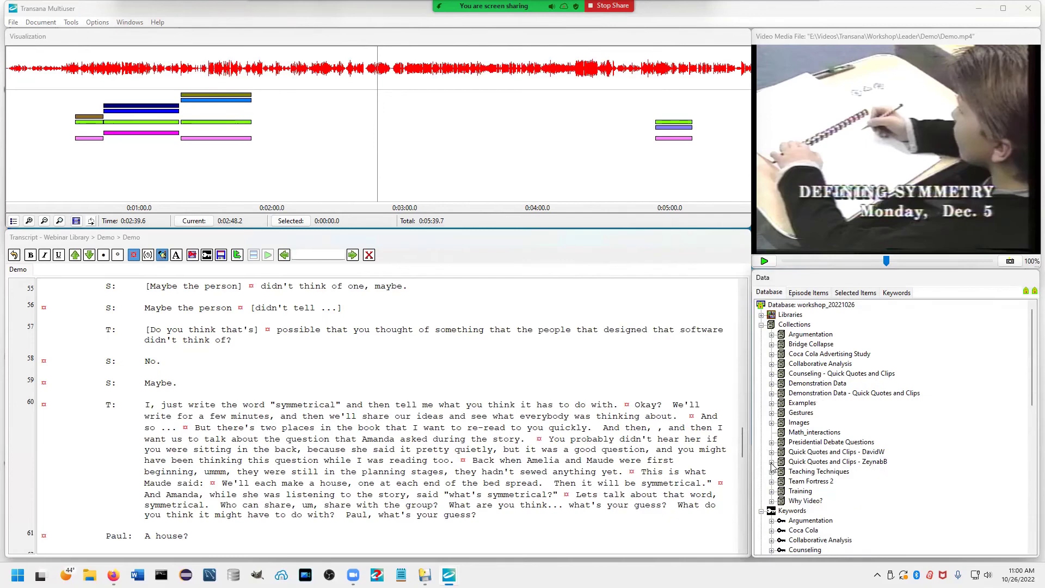
click(761, 324)
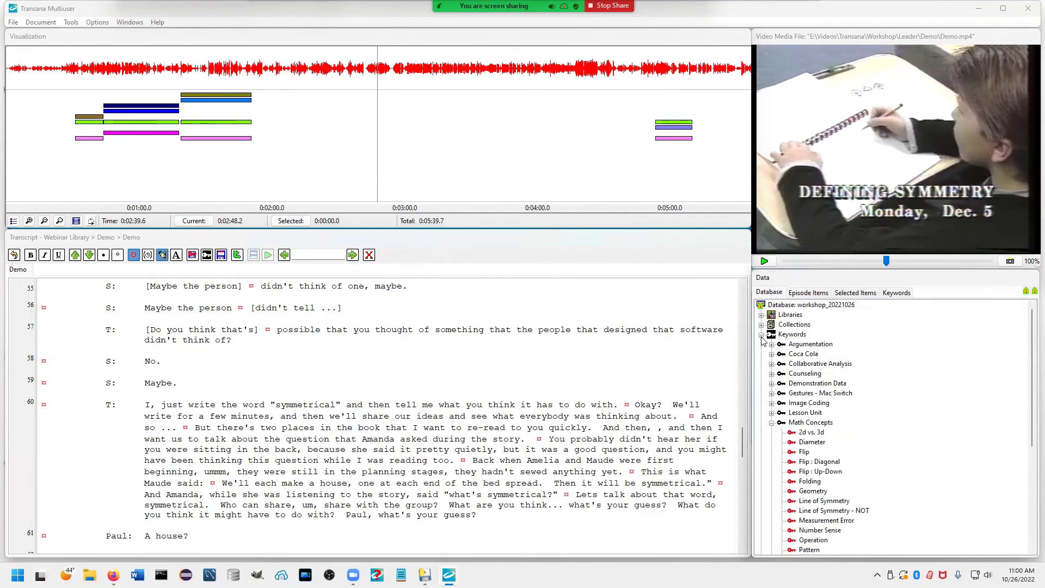
click(761, 335)
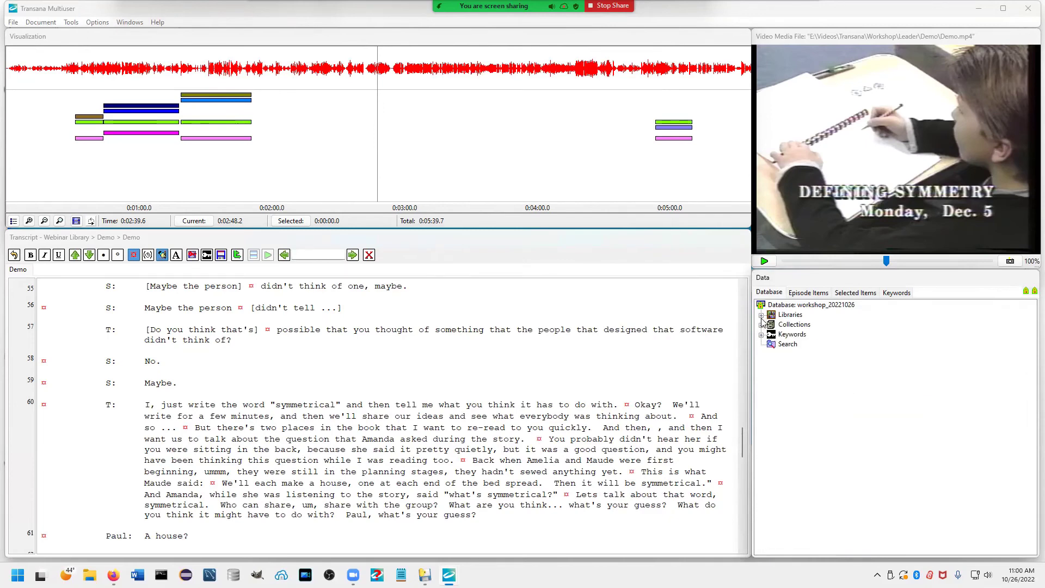
click(761, 316)
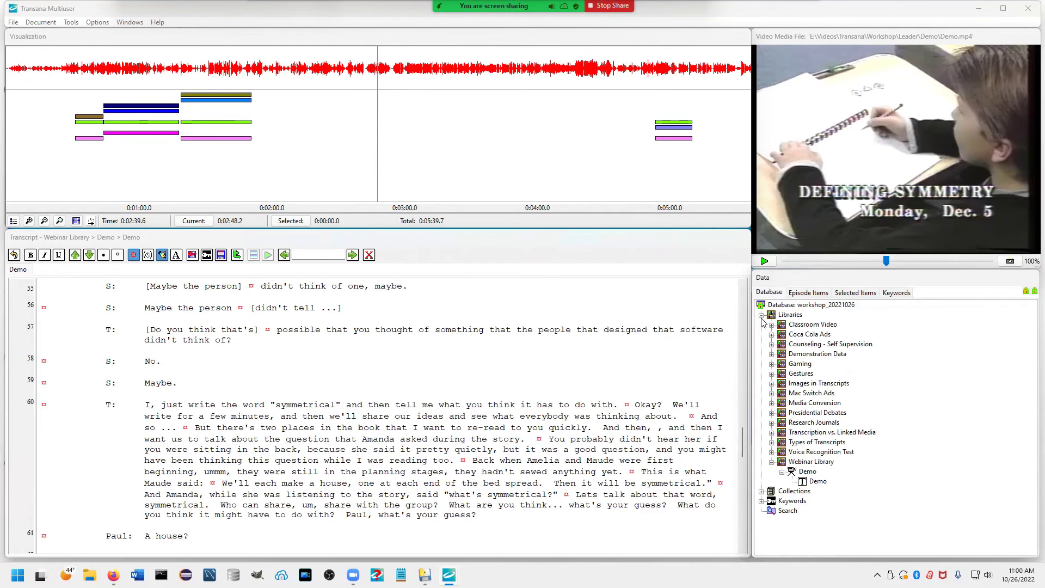
click(772, 462)
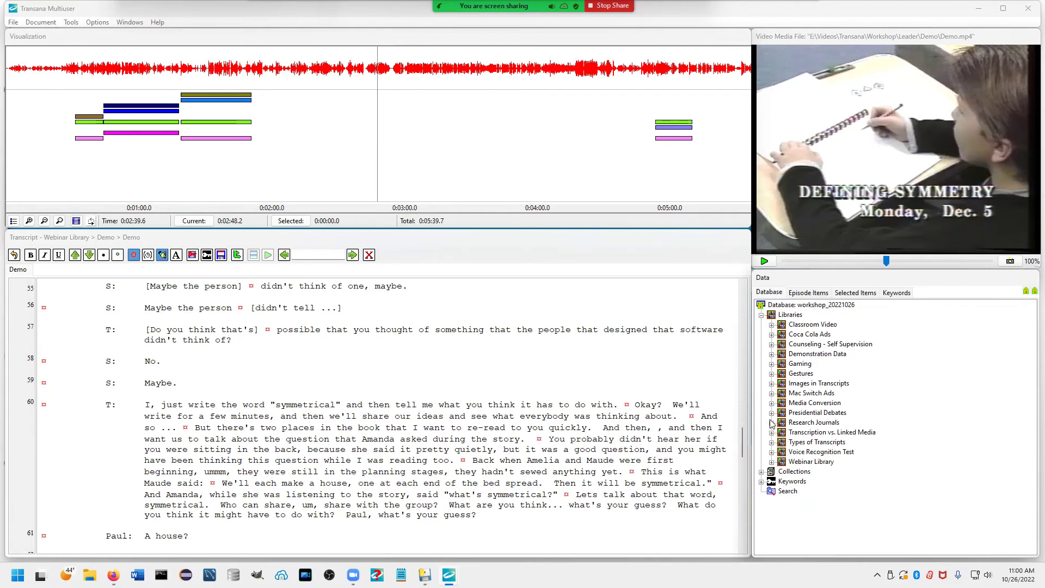
Step: Expand the Research Journals library and open its Daily Progress document
click(819, 423)
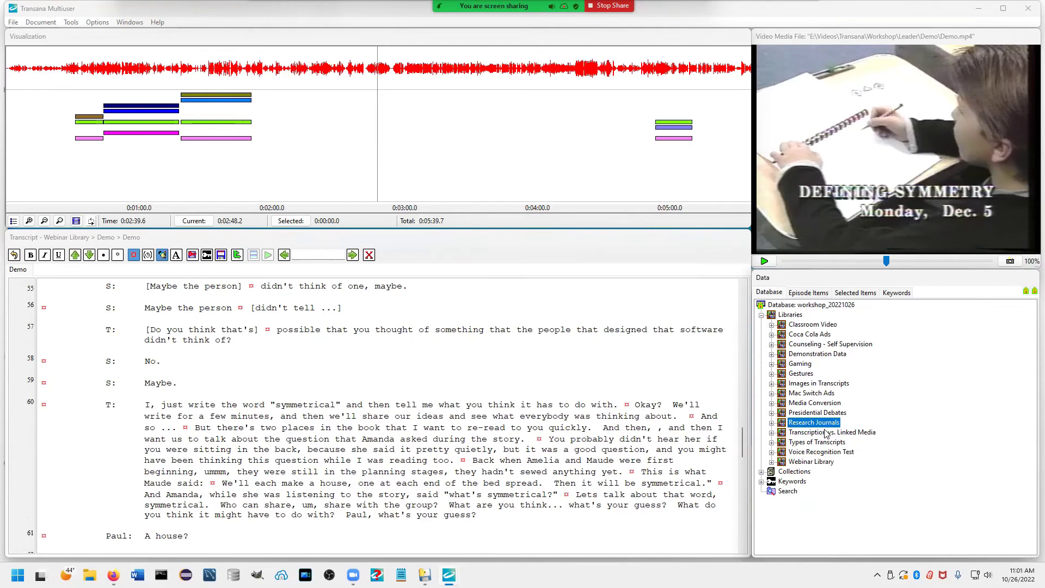
click(771, 423)
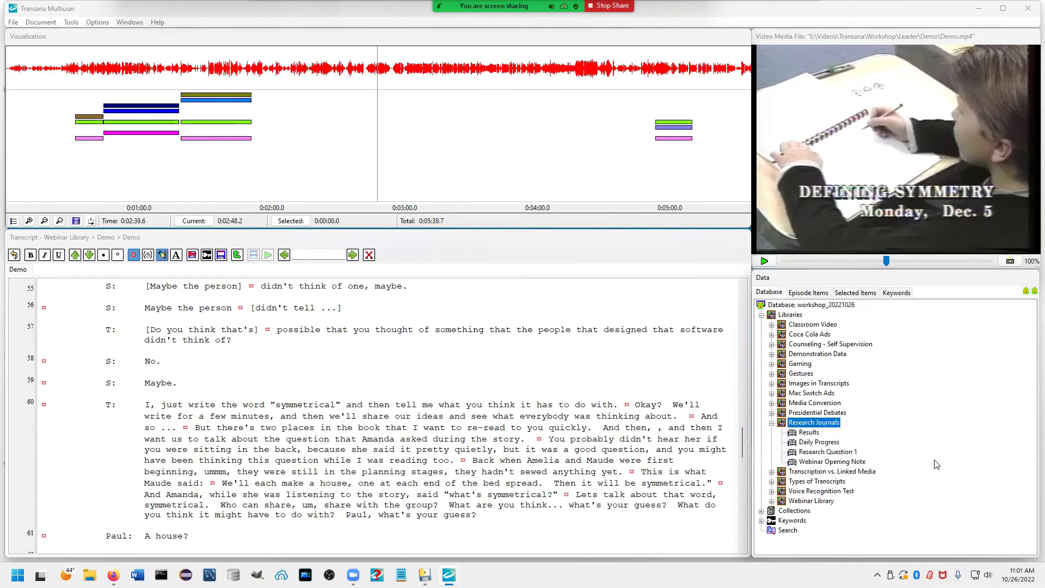
click(829, 453)
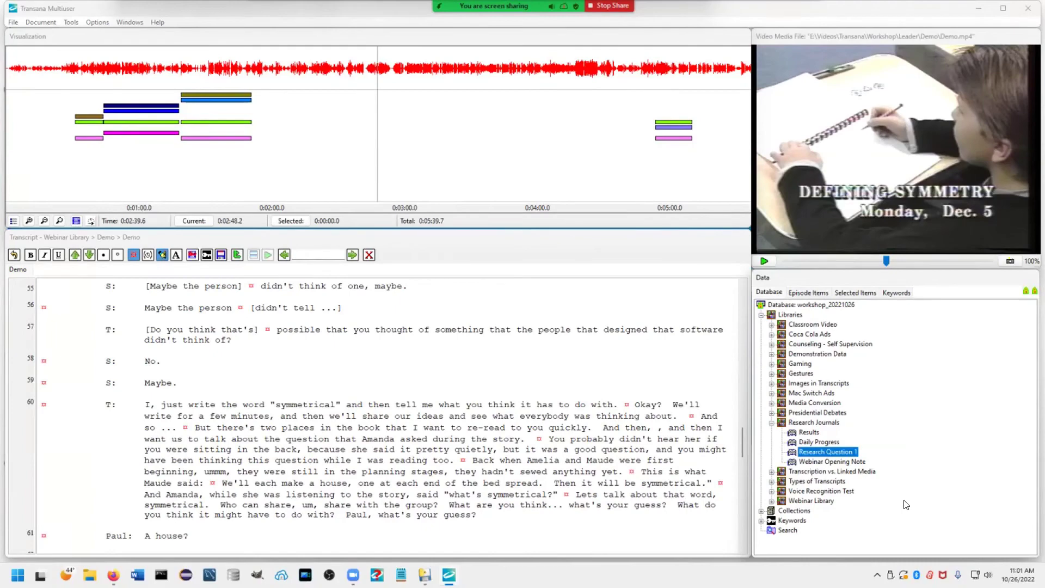
click(832, 443)
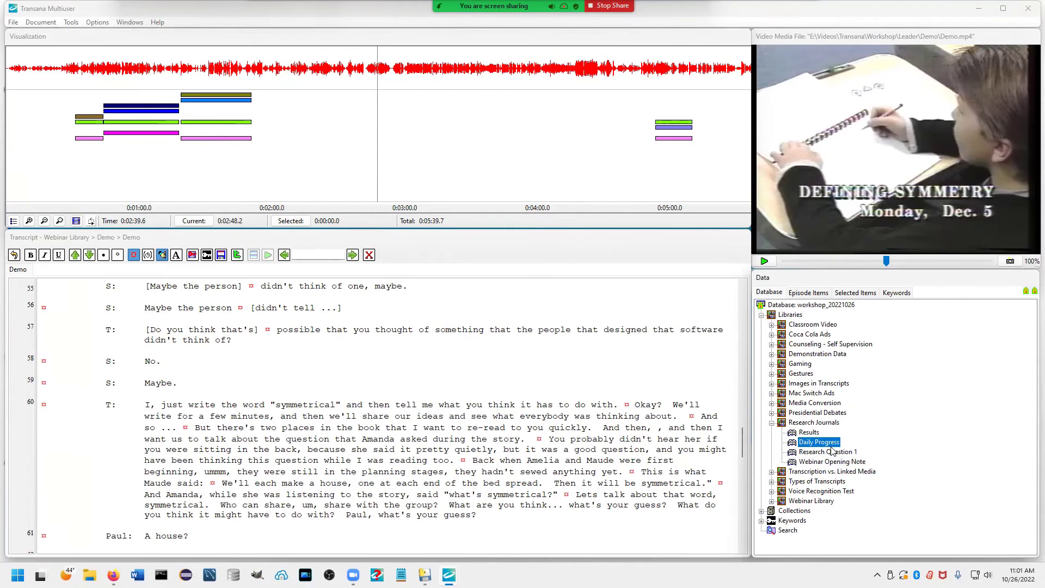
double_click(820, 444)
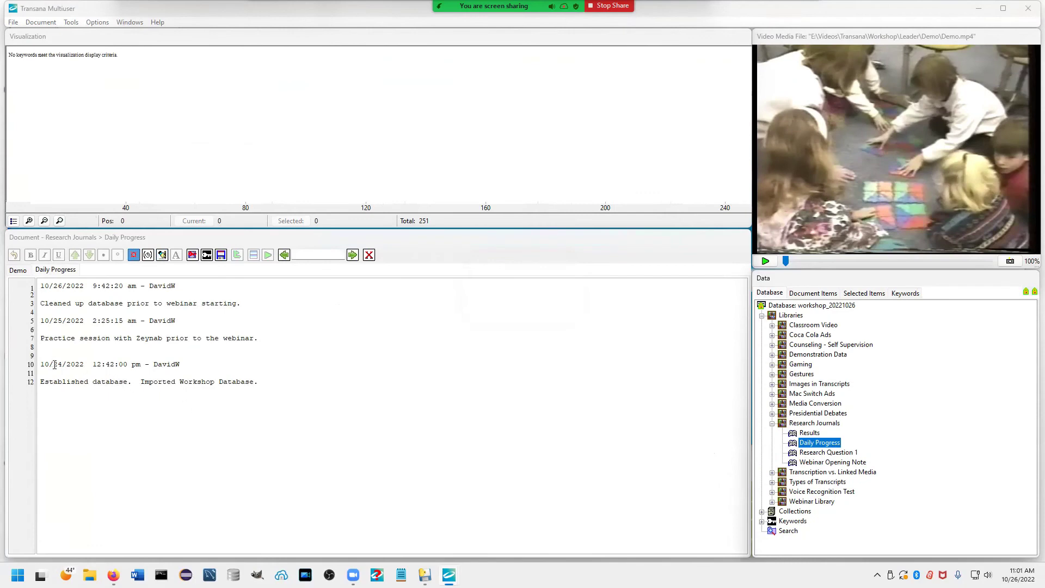
Step: Highlight parts of the 10/24, 10/25 and 10/26/2022 entries in the Daily Progress journal, from oldest to newest
drag(57, 364, 52, 365)
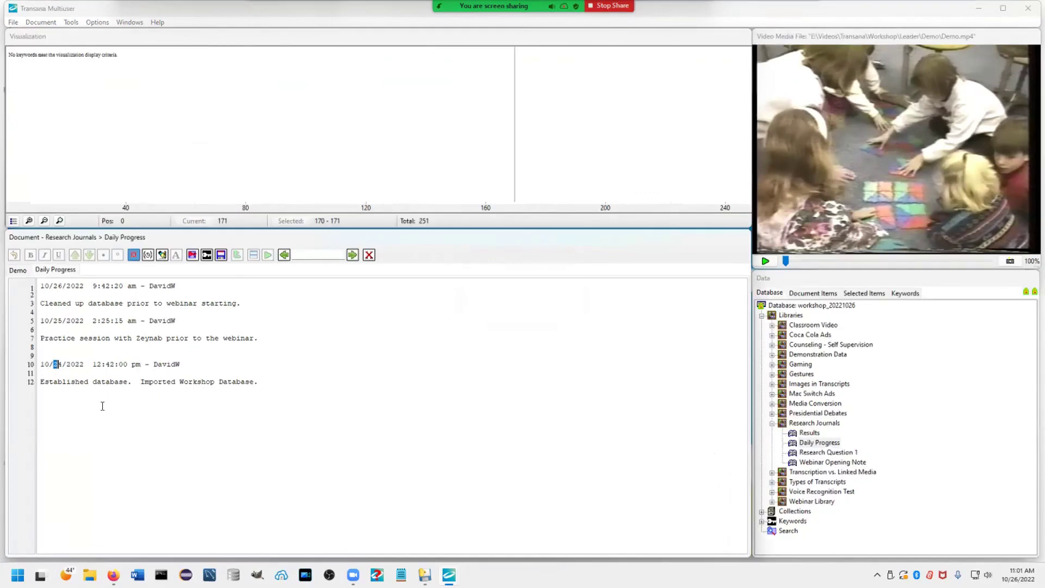
drag(70, 382, 262, 382)
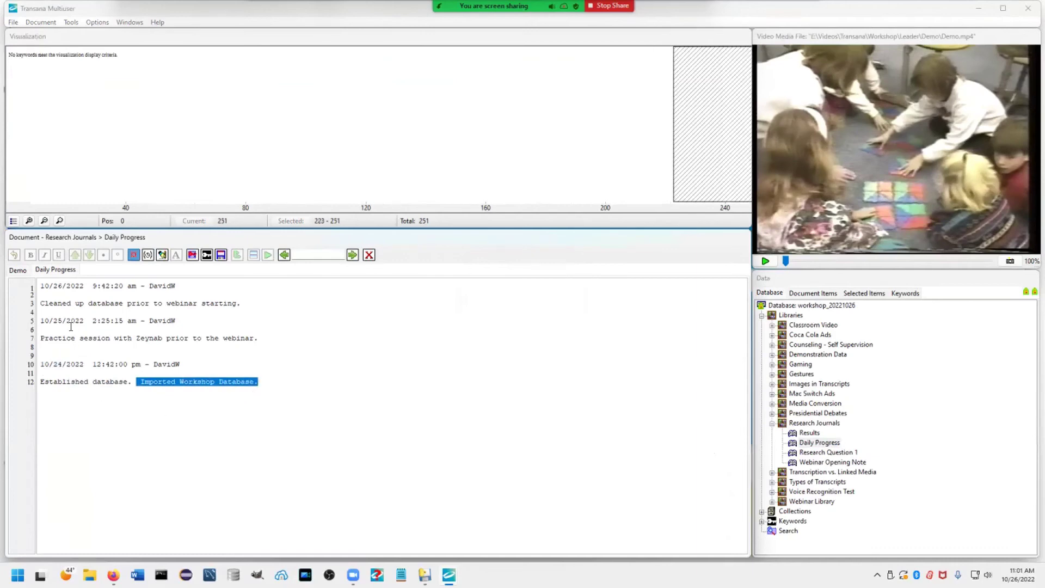
drag(53, 321, 67, 322)
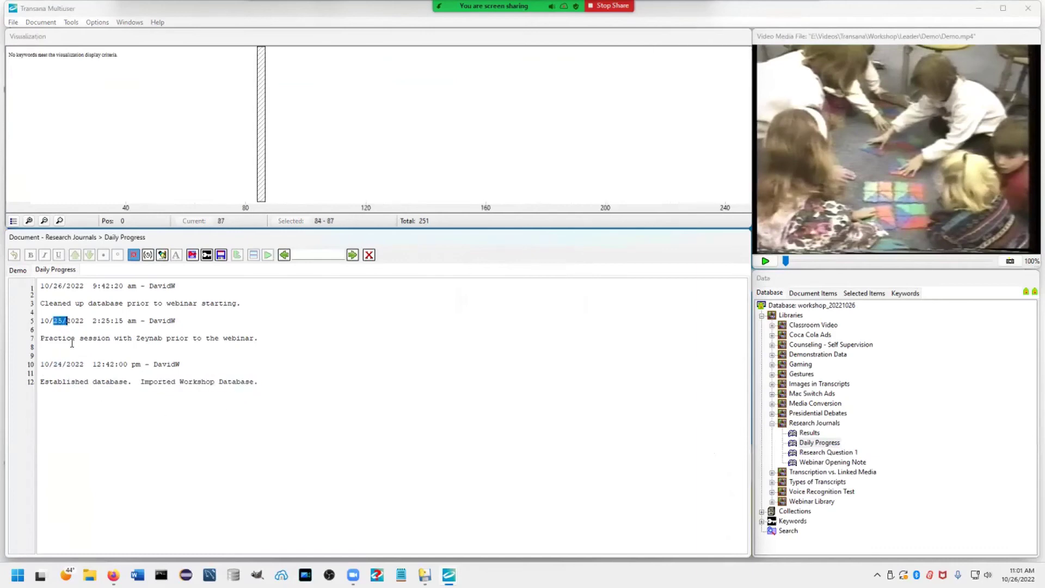
drag(42, 338, 273, 349)
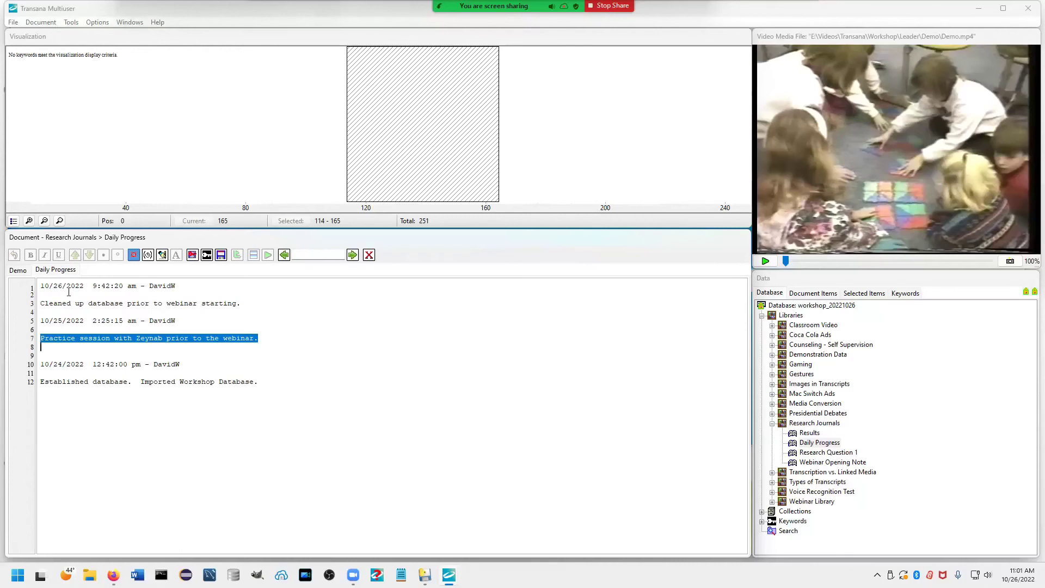
drag(70, 286, 248, 313)
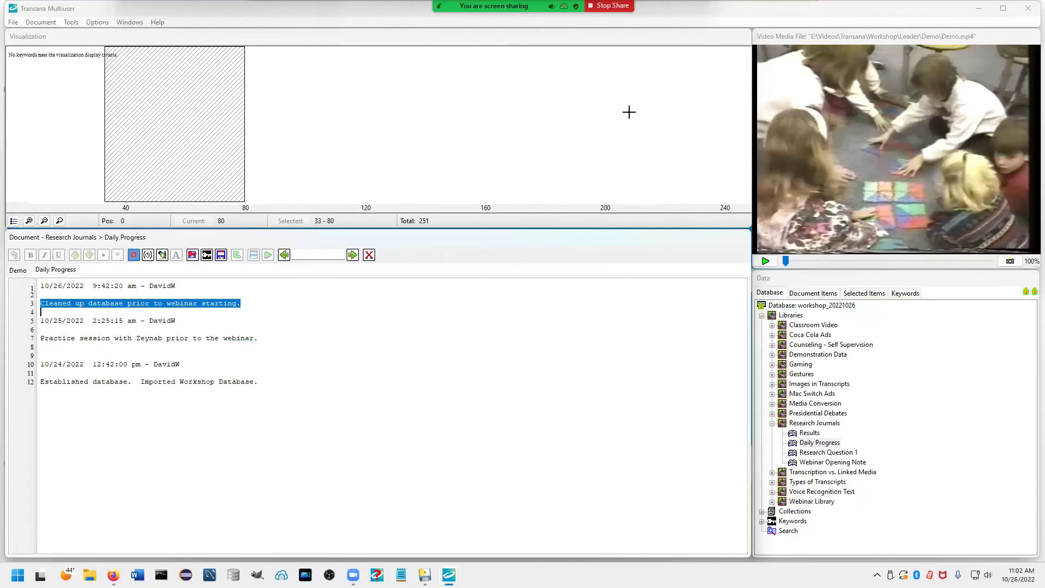
Step: Open the Results document from the Research Journals library
mouse_move(615, 124)
click(821, 443)
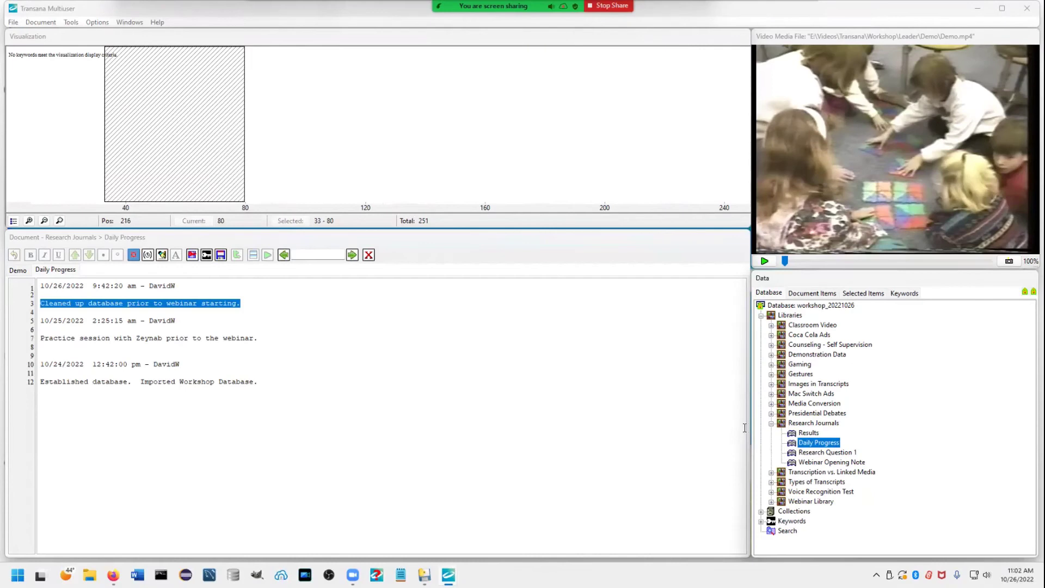
click(809, 434)
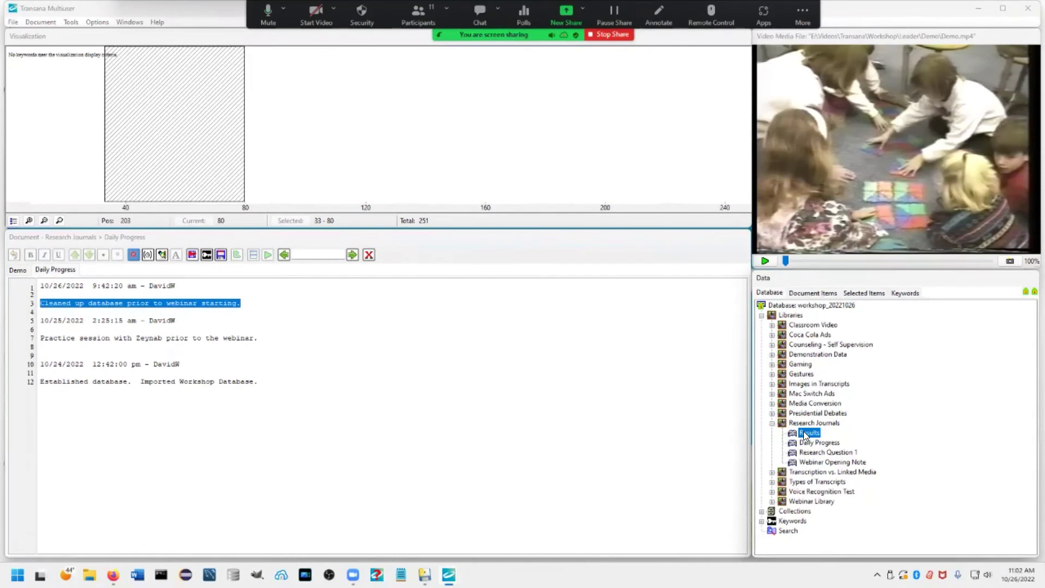
double_click(806, 433)
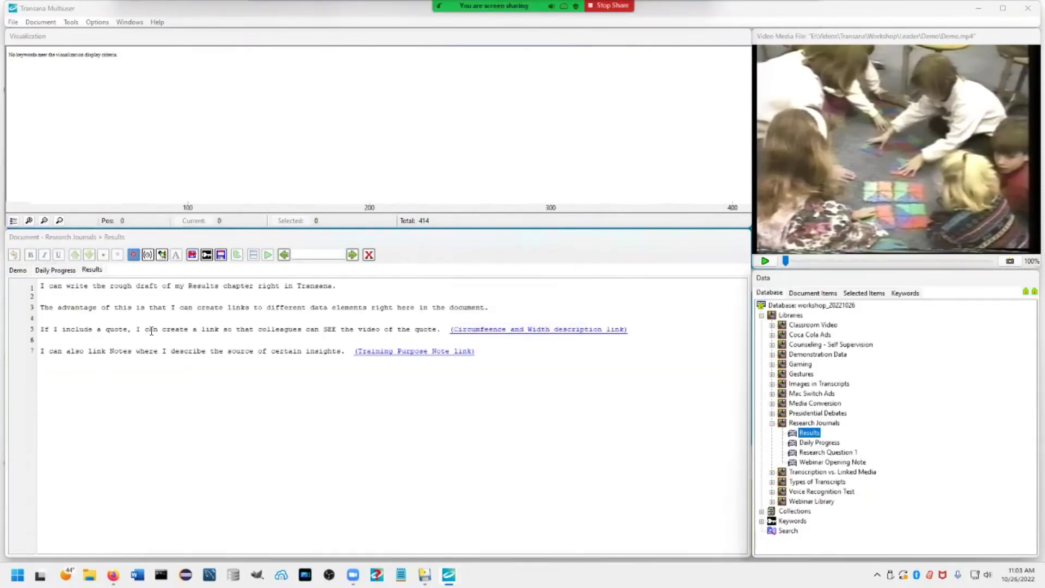
Step: Follow the "Circumfence and Width description link" in the Results document to its clip, and play the clip briefly
click(547, 330)
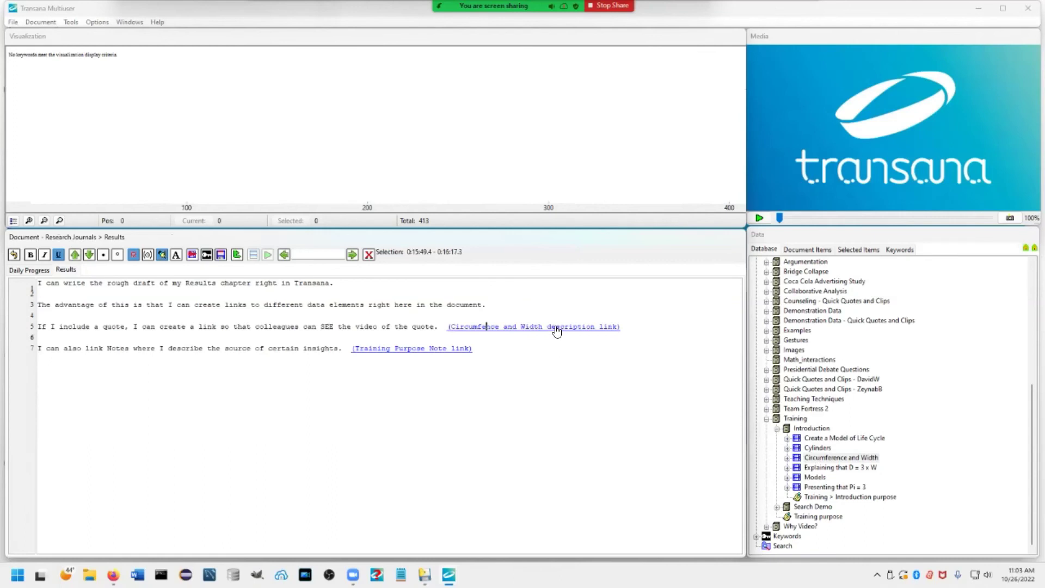
click(767, 419)
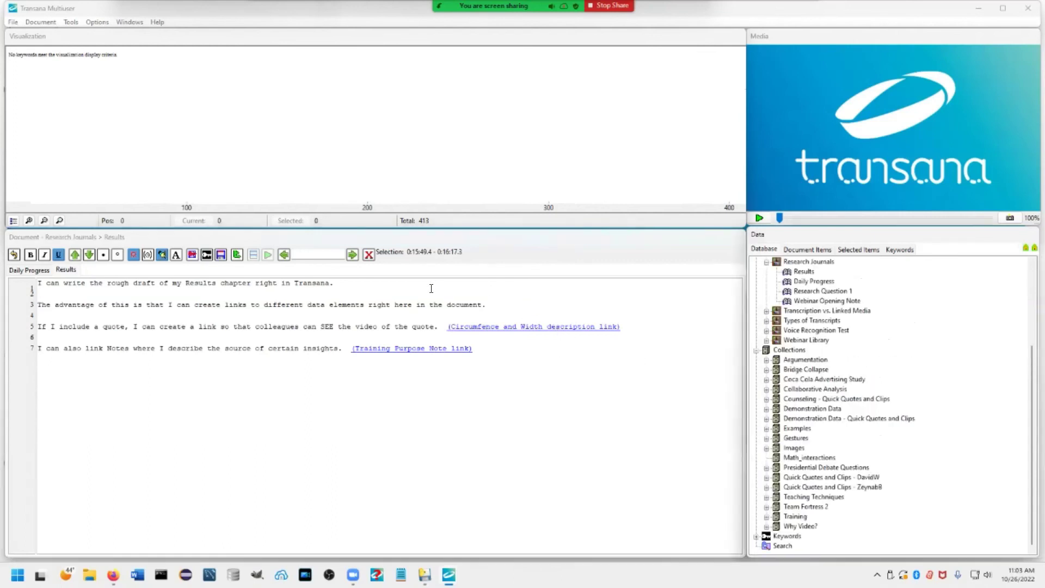
click(486, 327)
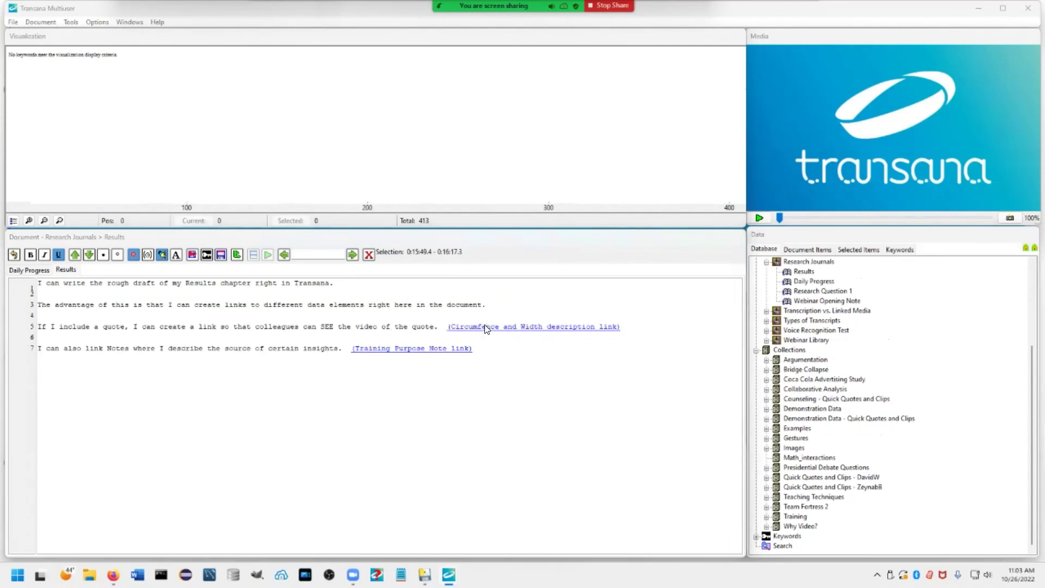
click(490, 299)
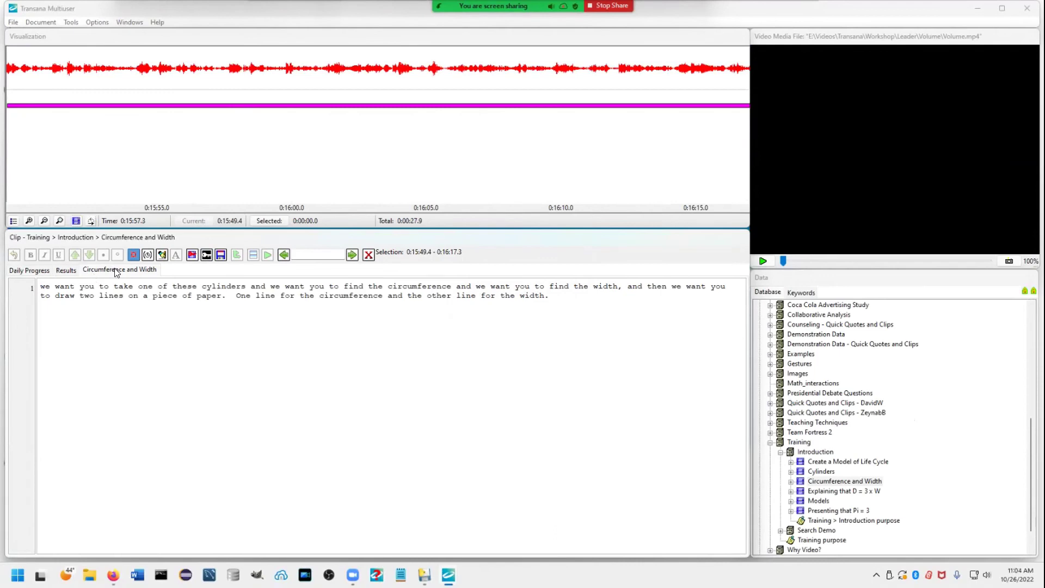
key(ctrl+s)
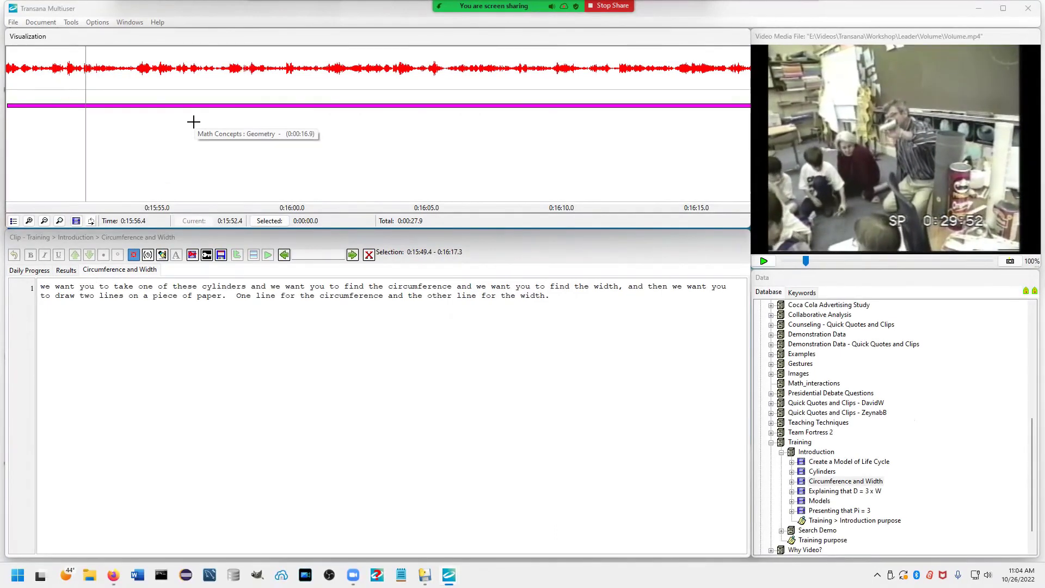
key(ctrl+s)
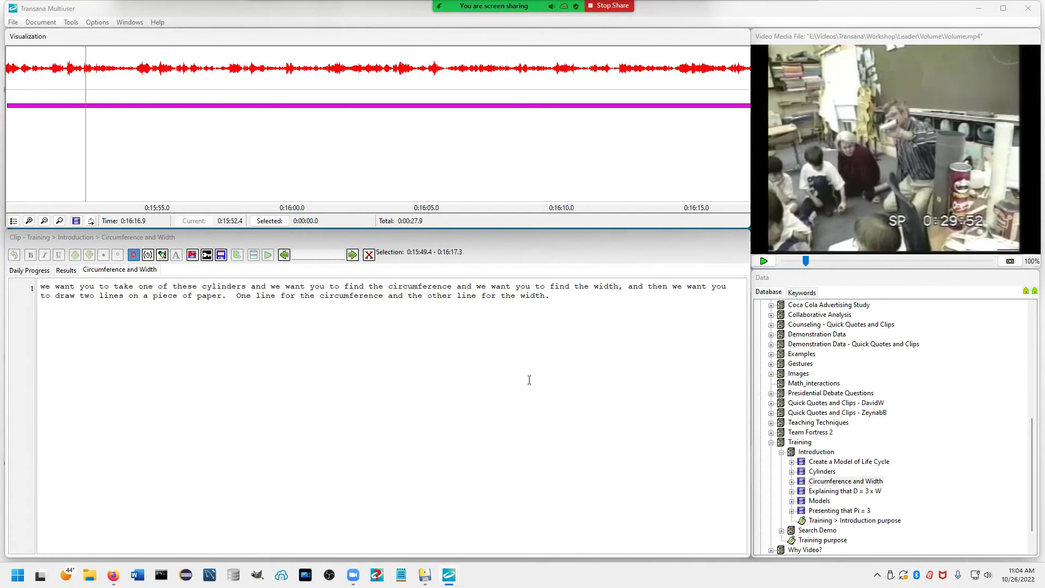
Step: Return to the Results document and reveal the note attached to the Circumference and Width clip in the Introduction collection
click(66, 271)
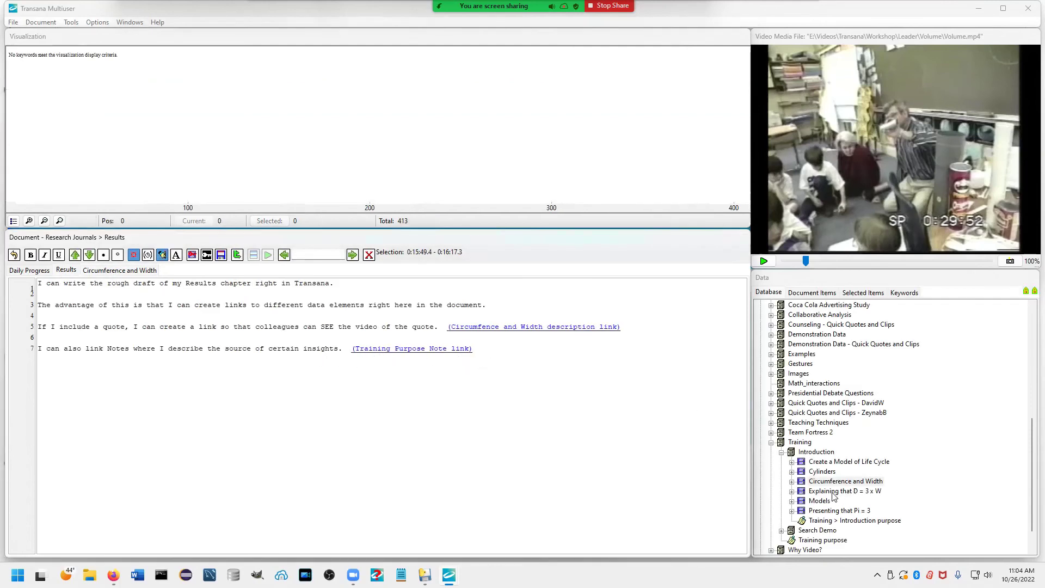
click(792, 482)
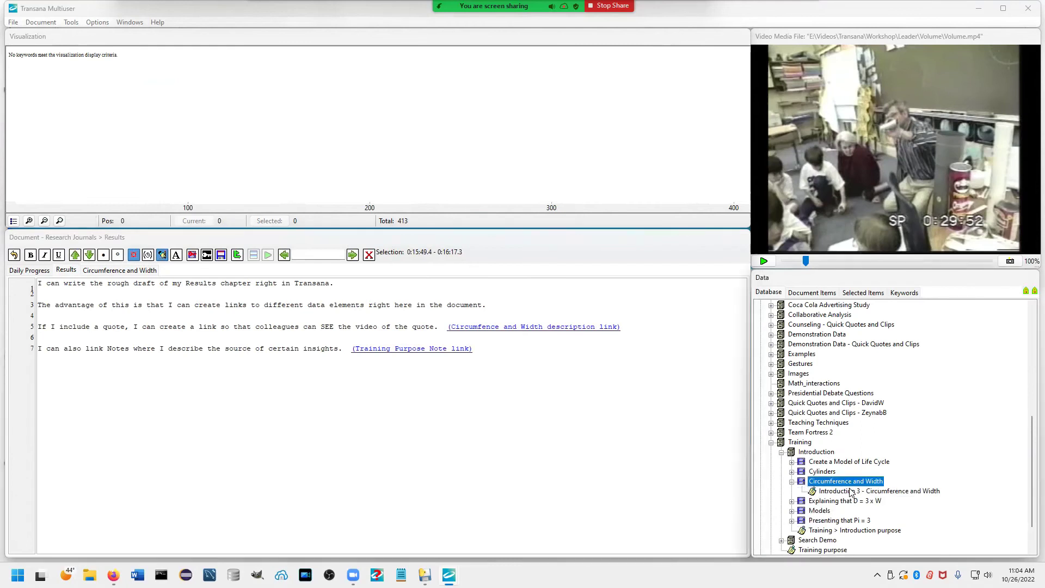
click(852, 492)
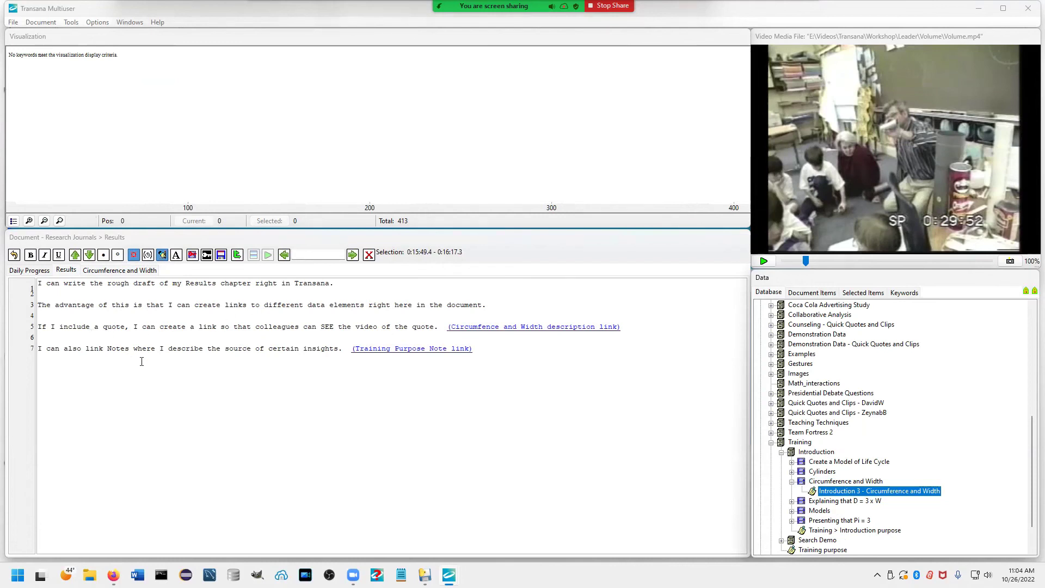
Step: Follow the "Training Purpose Note link" in the Results document to view its note, and close the note
click(395, 348)
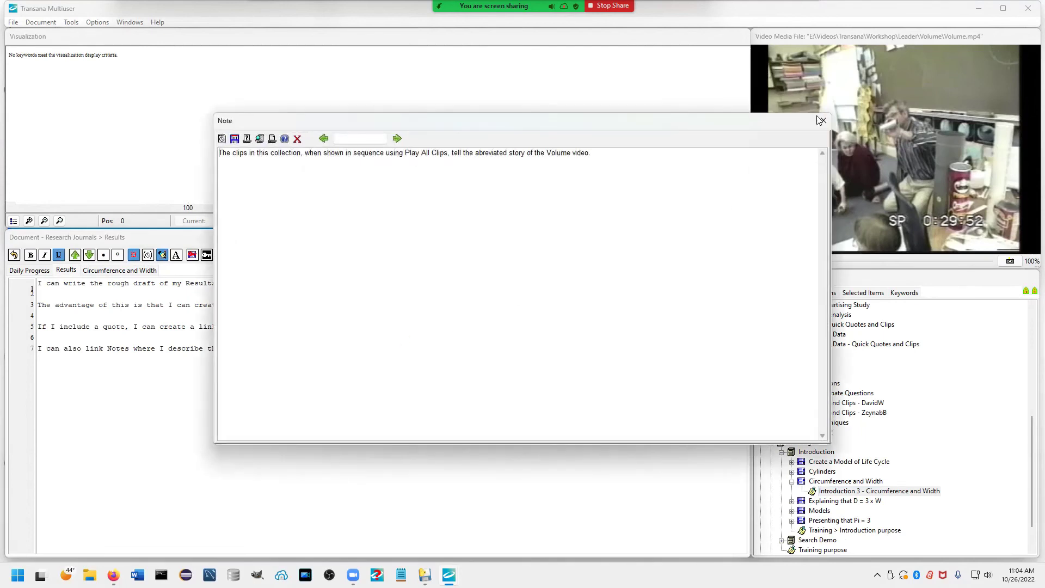
click(823, 121)
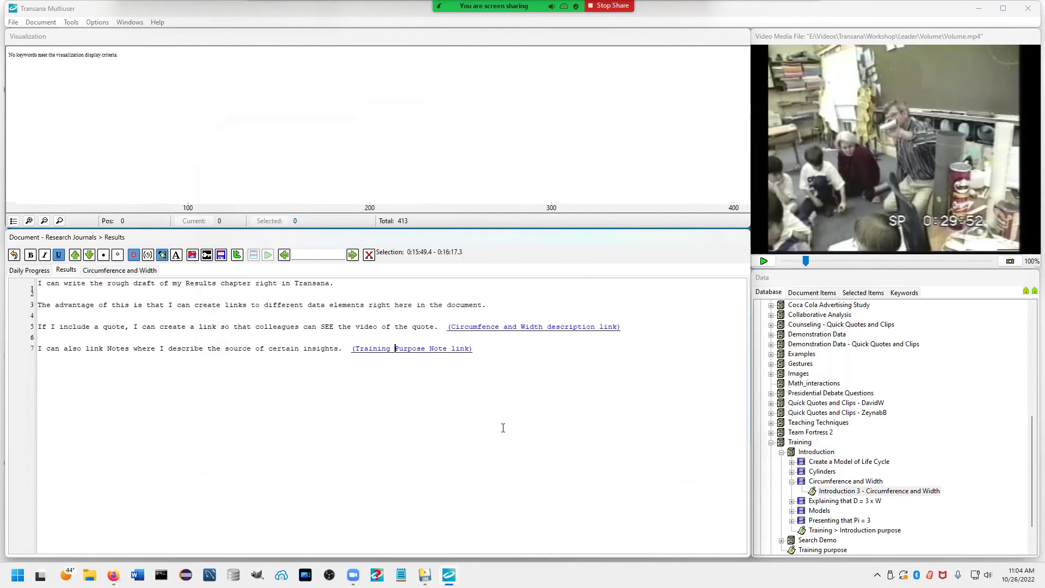
Step: Locate the Circumference and Width clip in its source episode, and return to the Results document
click(857, 484)
right_click(856, 484)
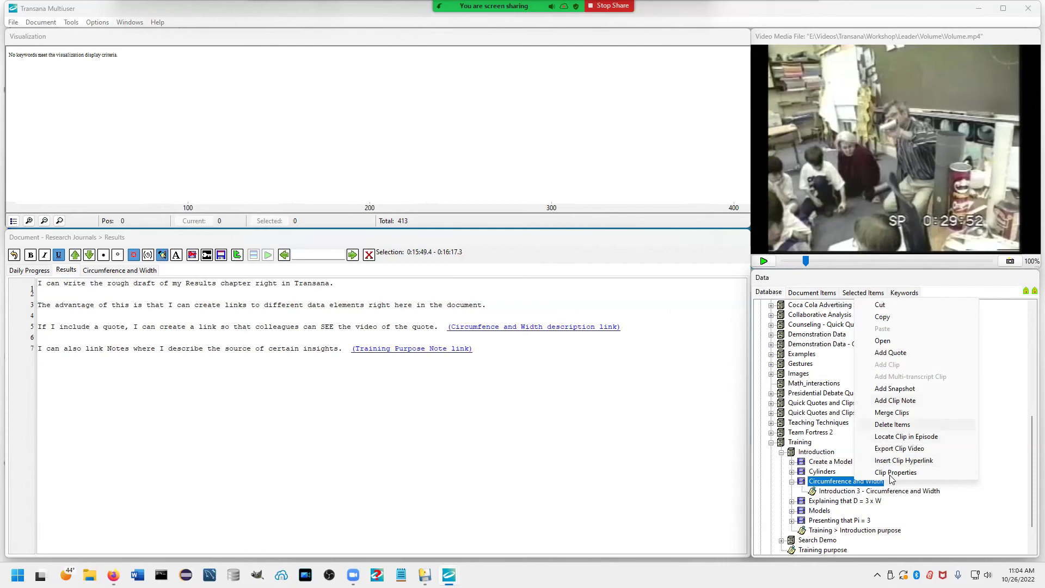
click(910, 438)
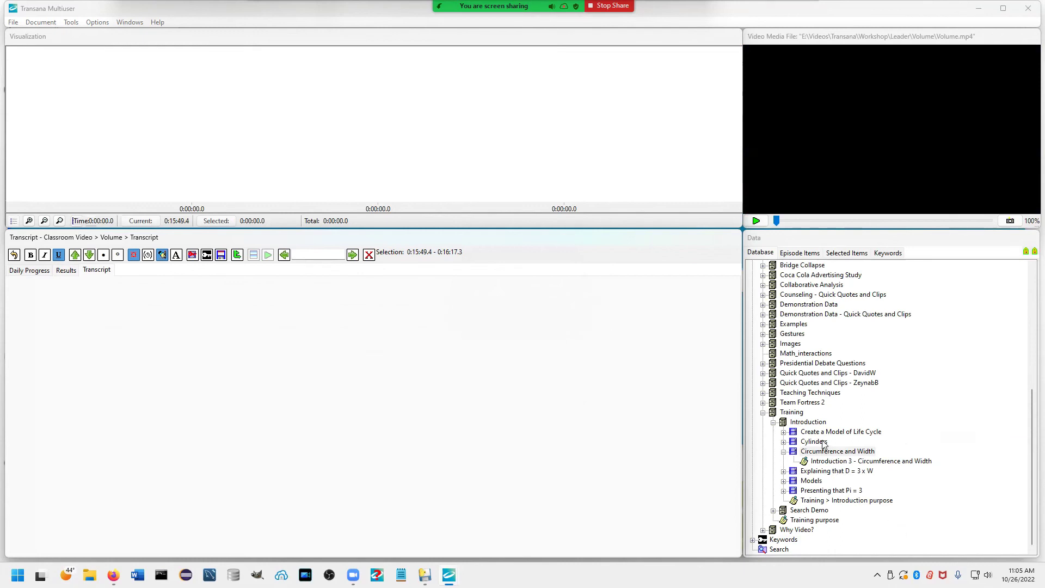
click(65, 269)
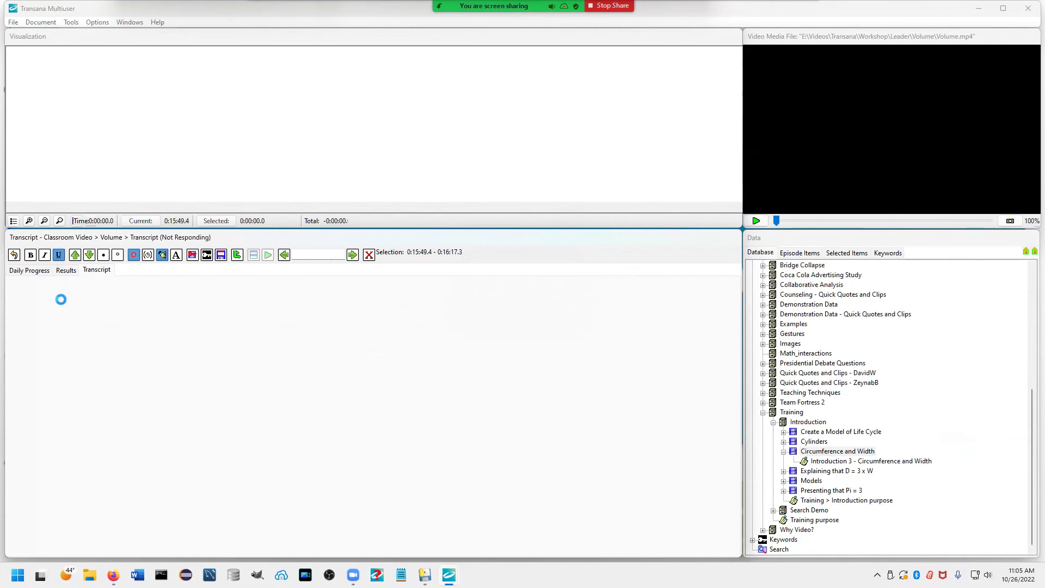
click(70, 270)
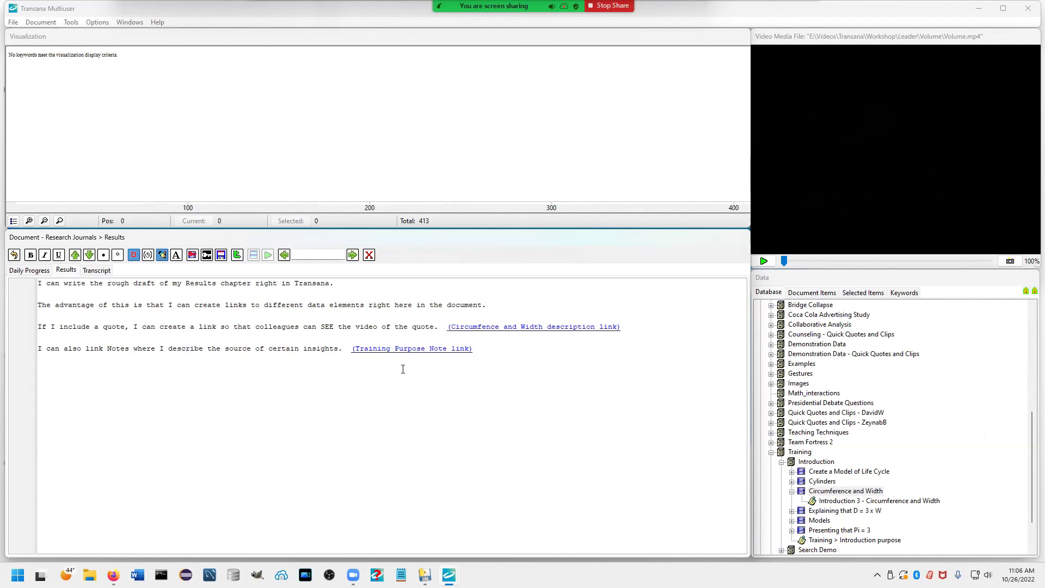
Step: Collapse the Training collection and the Research Journals library in the database tree
mouse_move(494, 6)
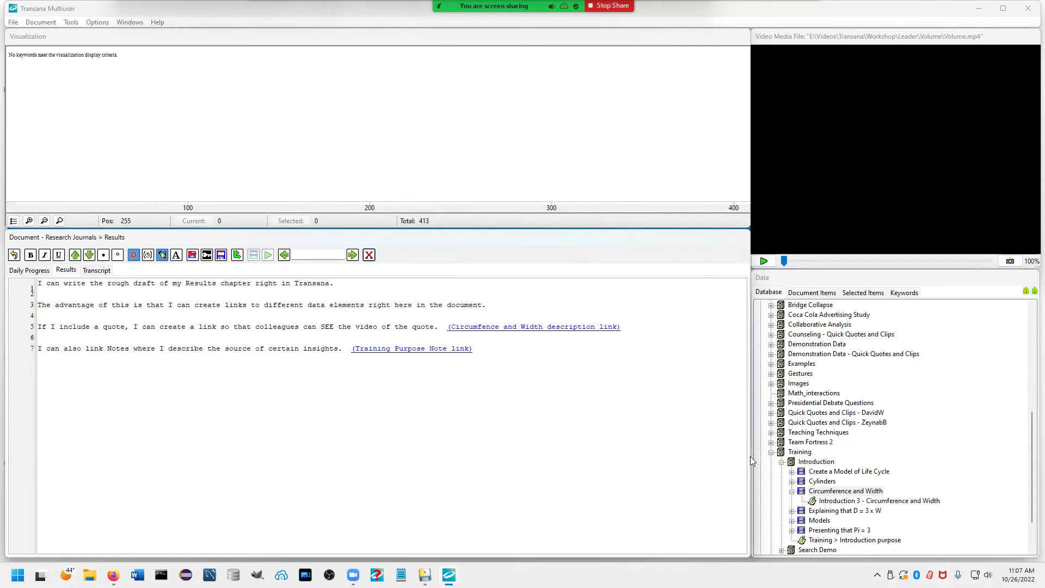
click(770, 453)
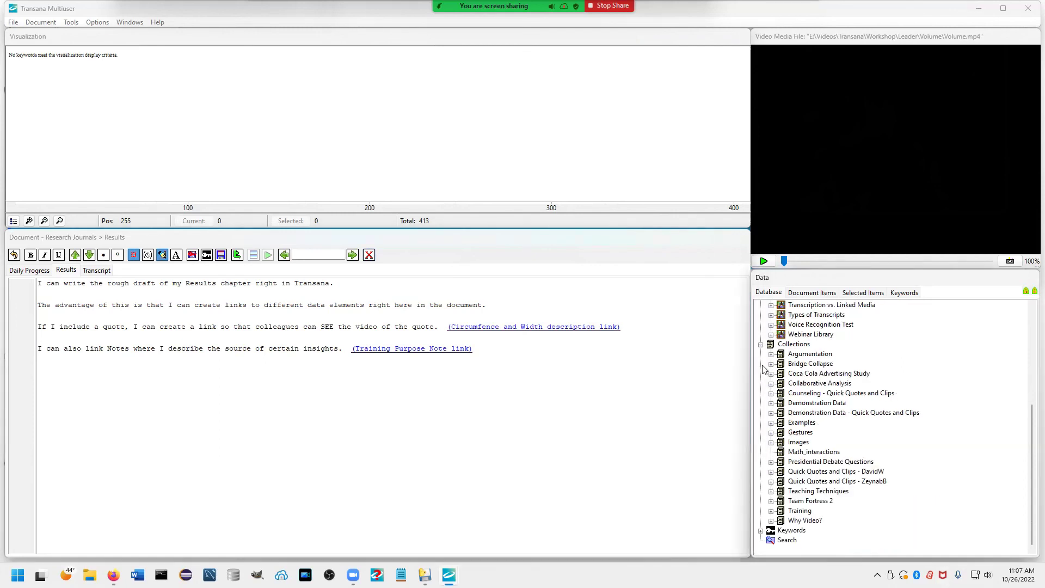
scroll(764, 370, up, 3)
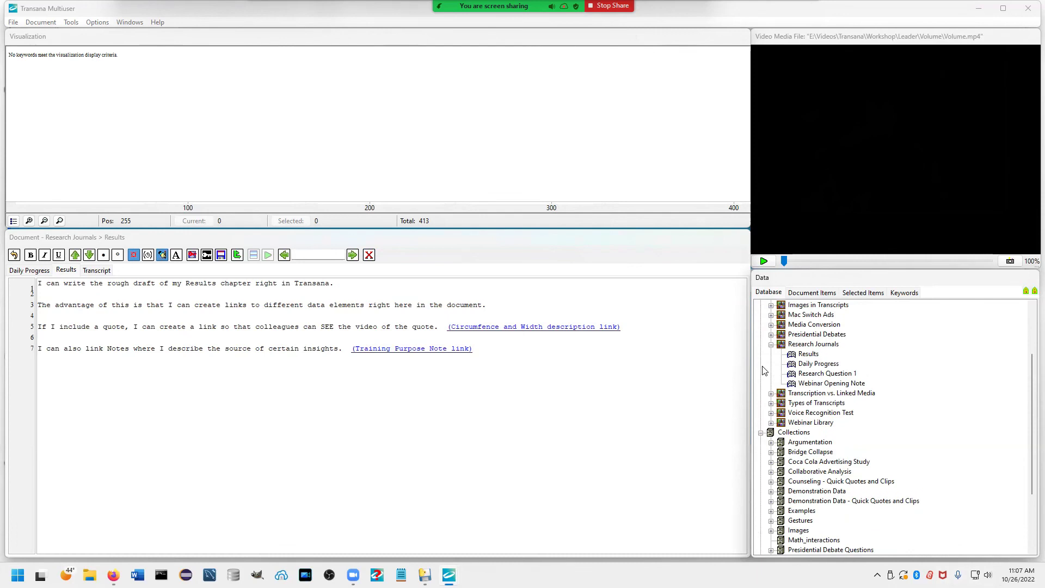
scroll(764, 370, up, 3)
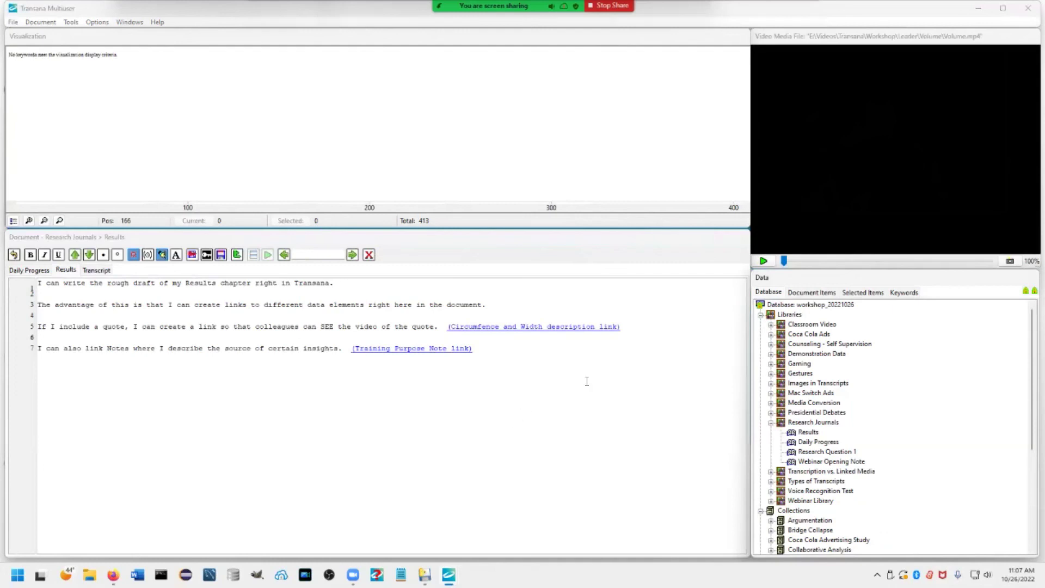
click(770, 422)
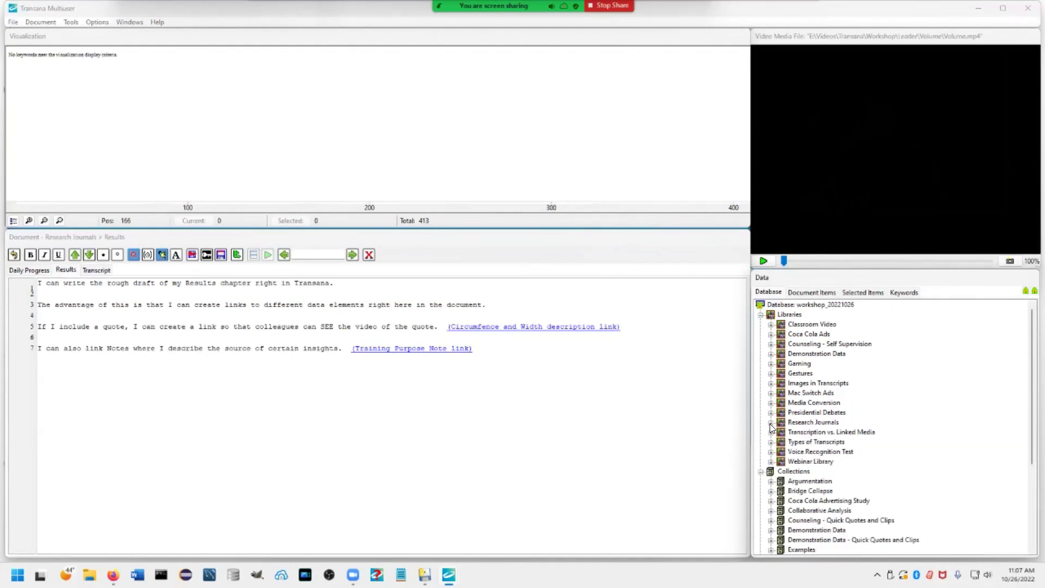
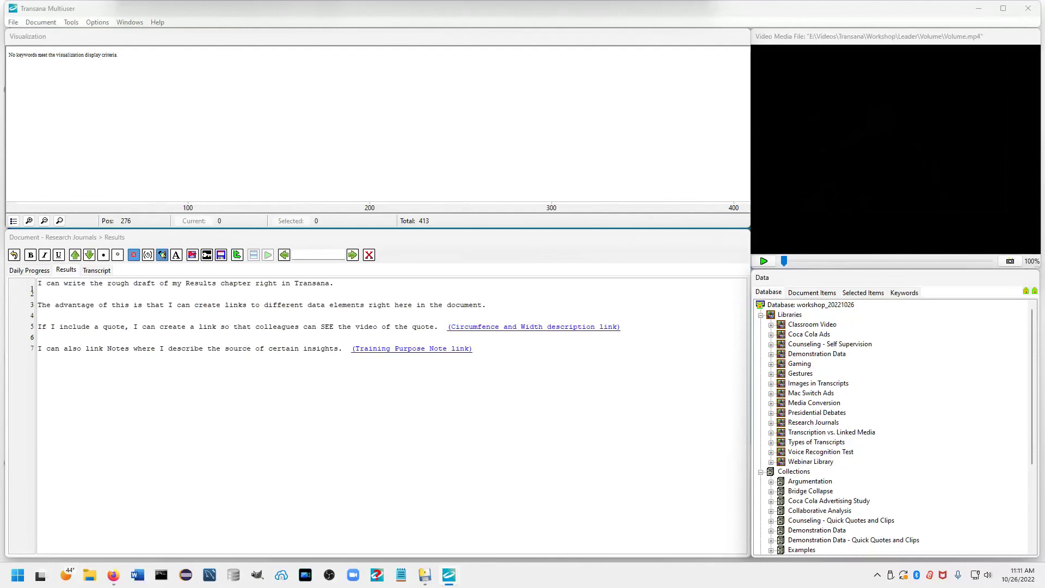
Step: Expand the Research Journals library to list its documents
click(770, 423)
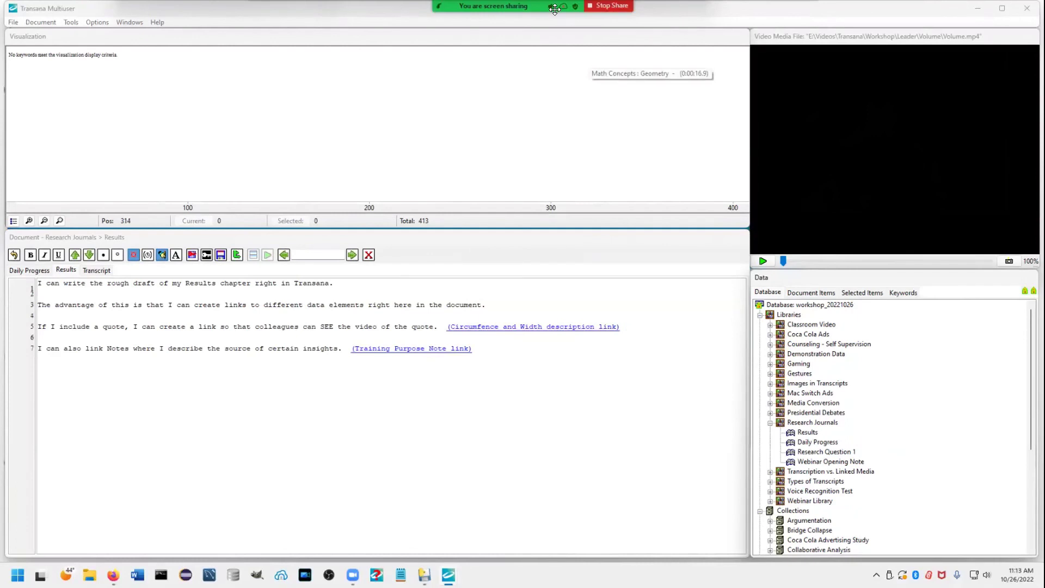
mouse_move(803, 13)
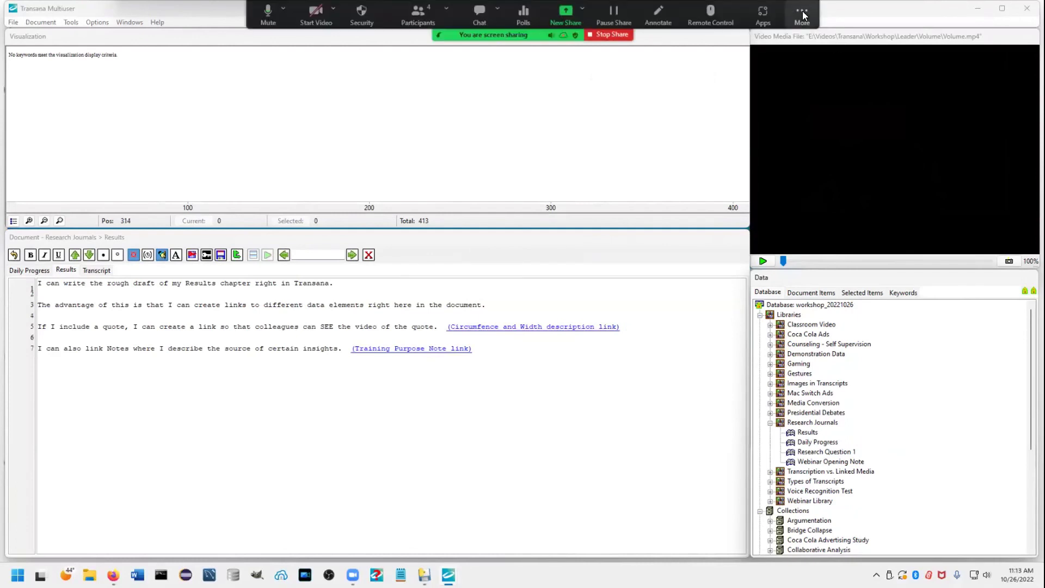